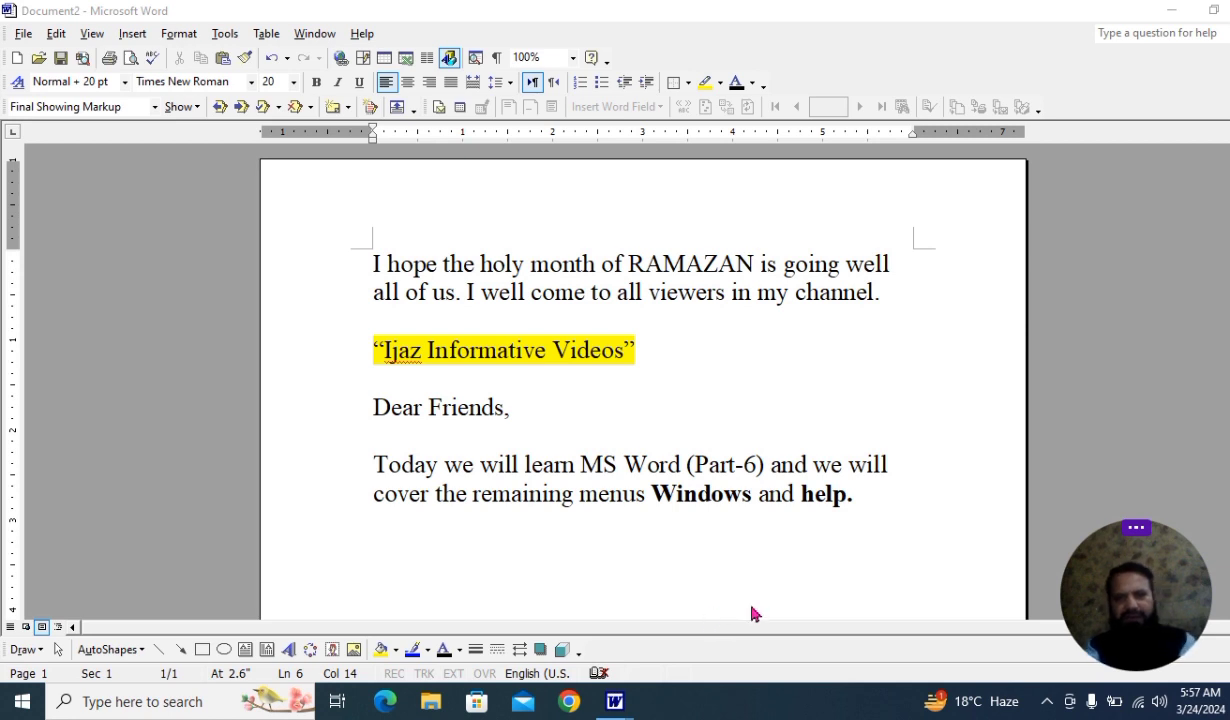
Delete all of the introductory text so that the document page is blank.
left_click_drag(371, 244, 937, 546)
key("Delete")
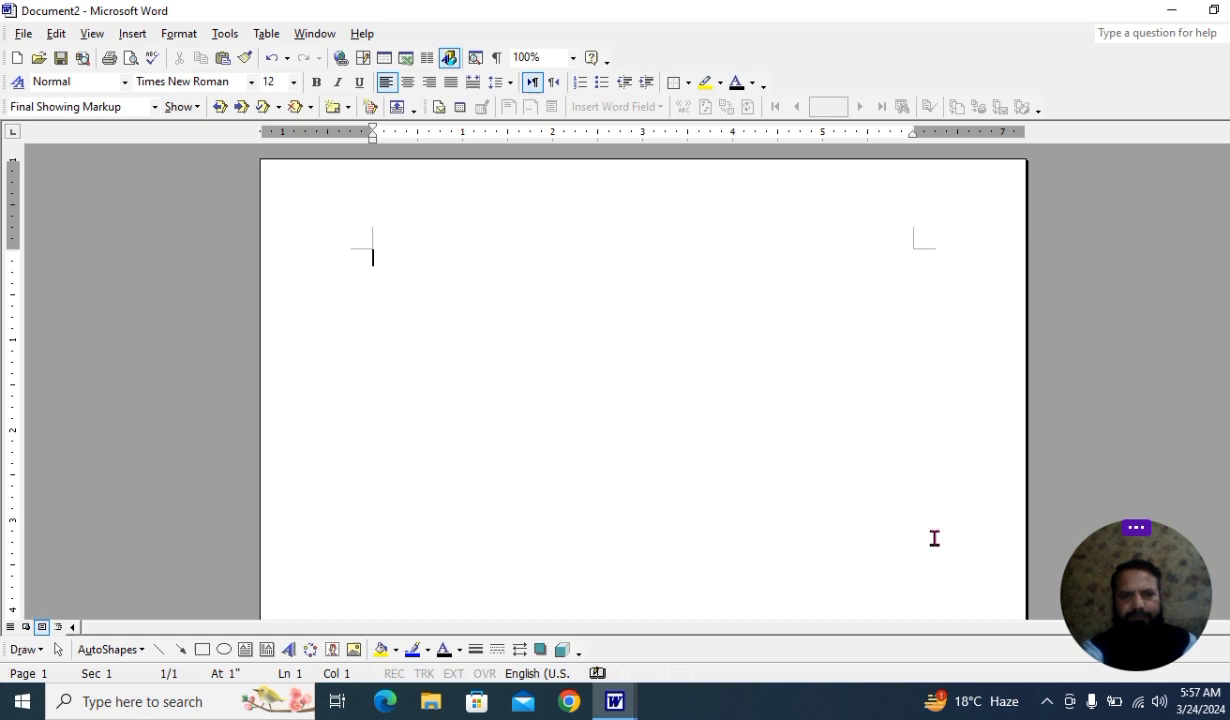
left_click(316, 36)
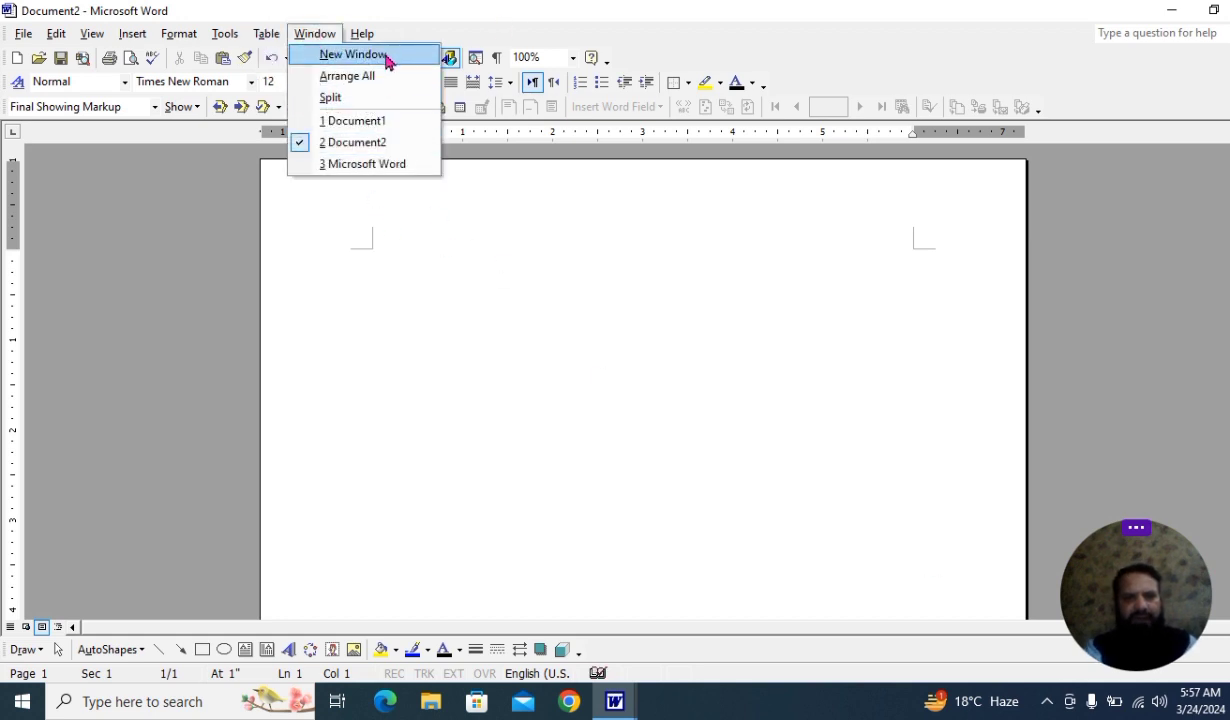
left_click(648, 415)
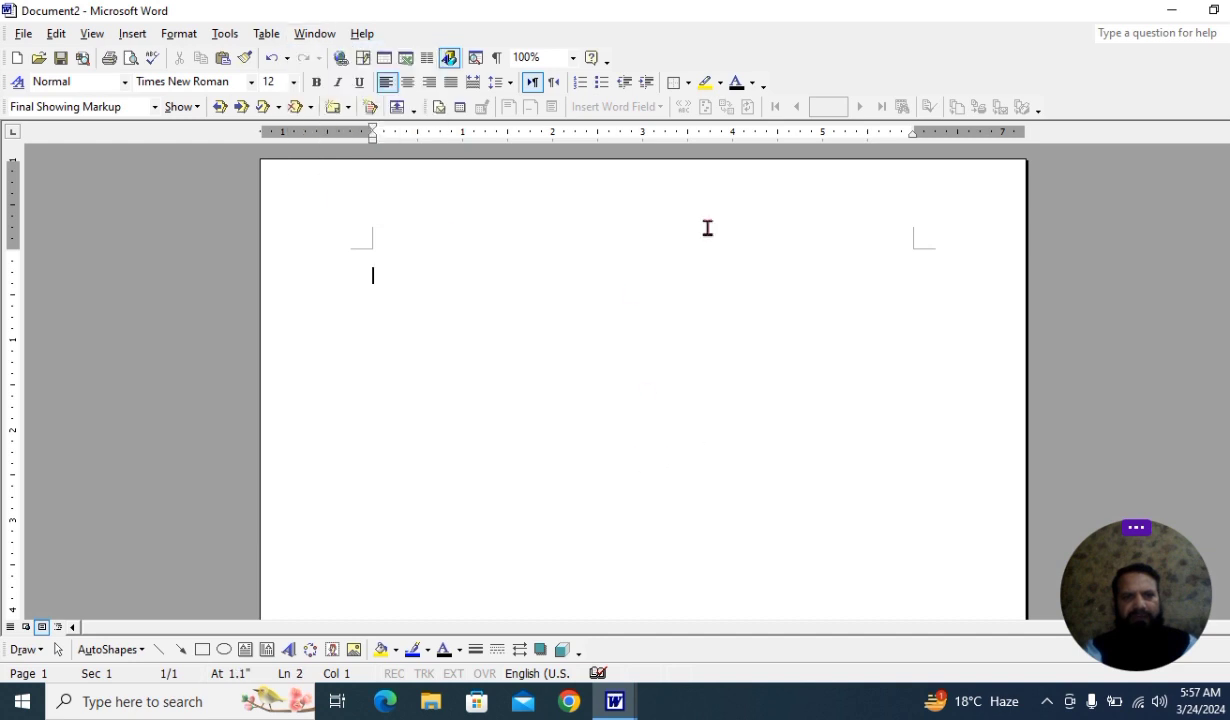
left_click(302, 36)
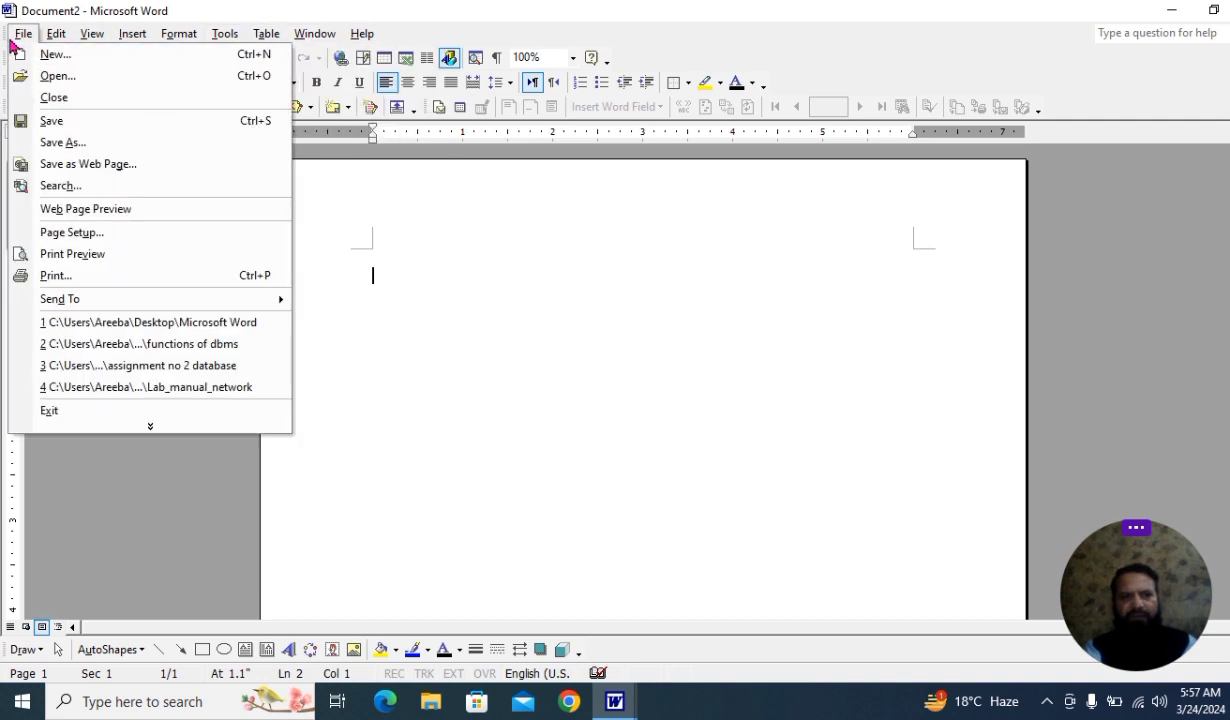
mouse_move(110, 42)
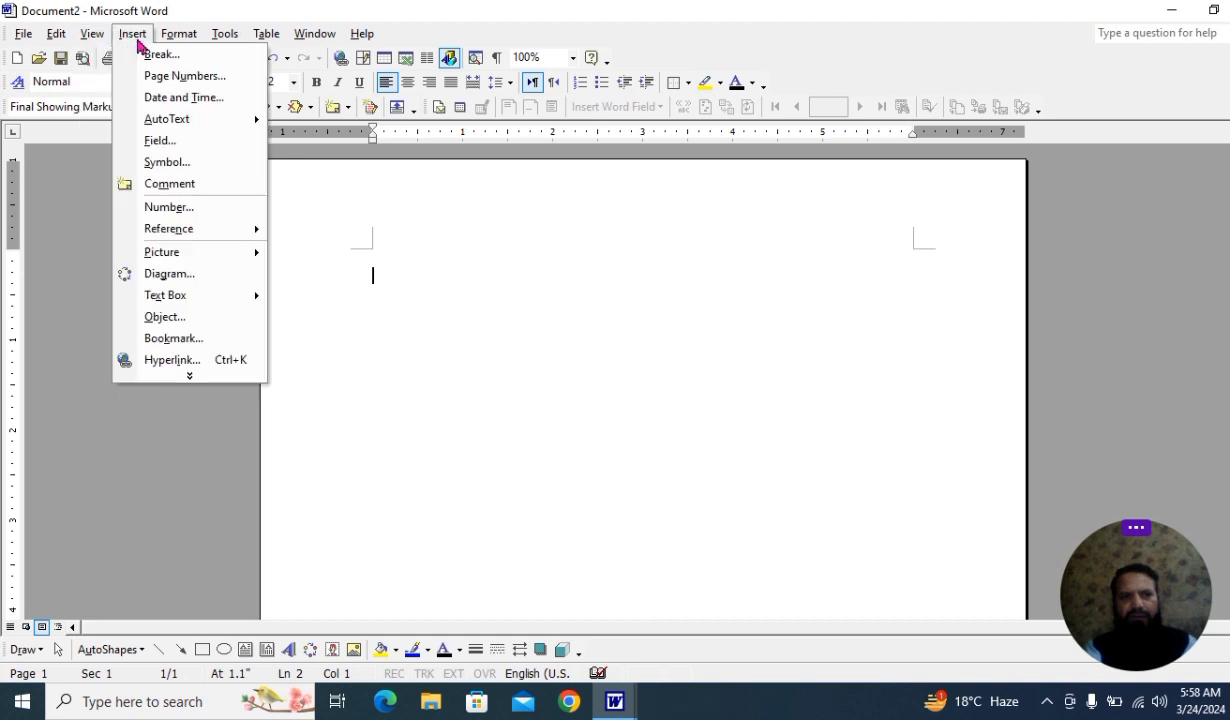
mouse_move(182, 47)
mouse_move(224, 46)
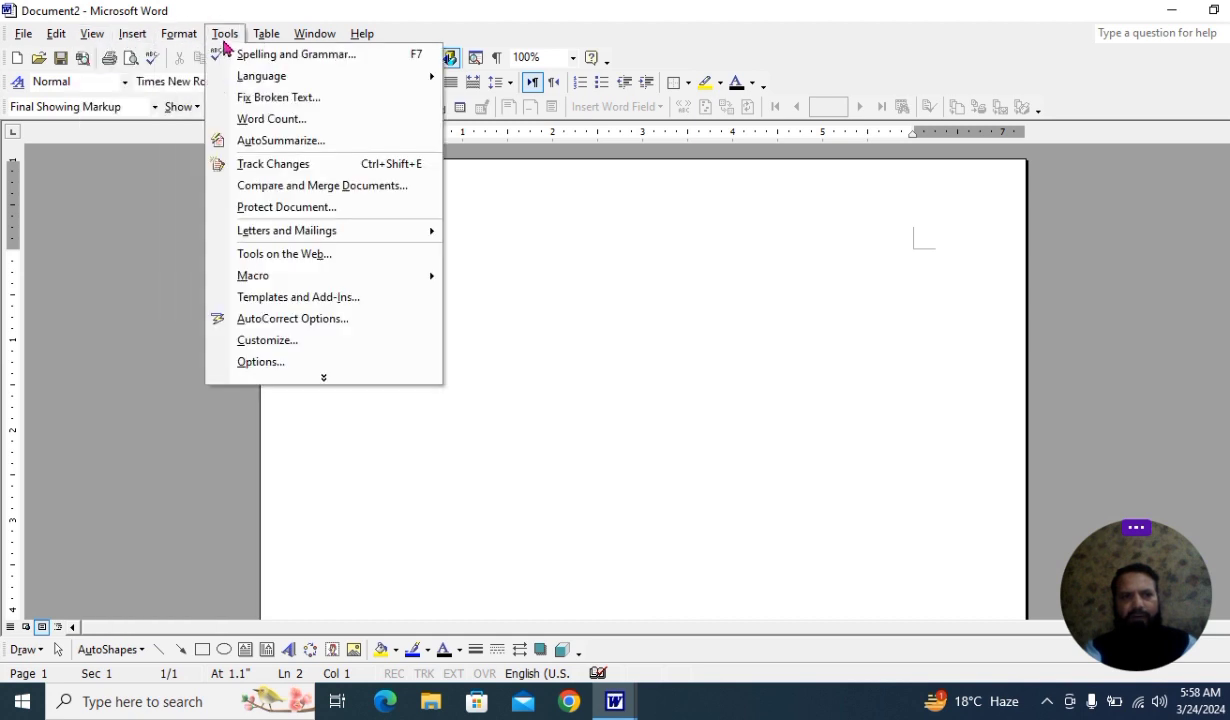
mouse_move(268, 40)
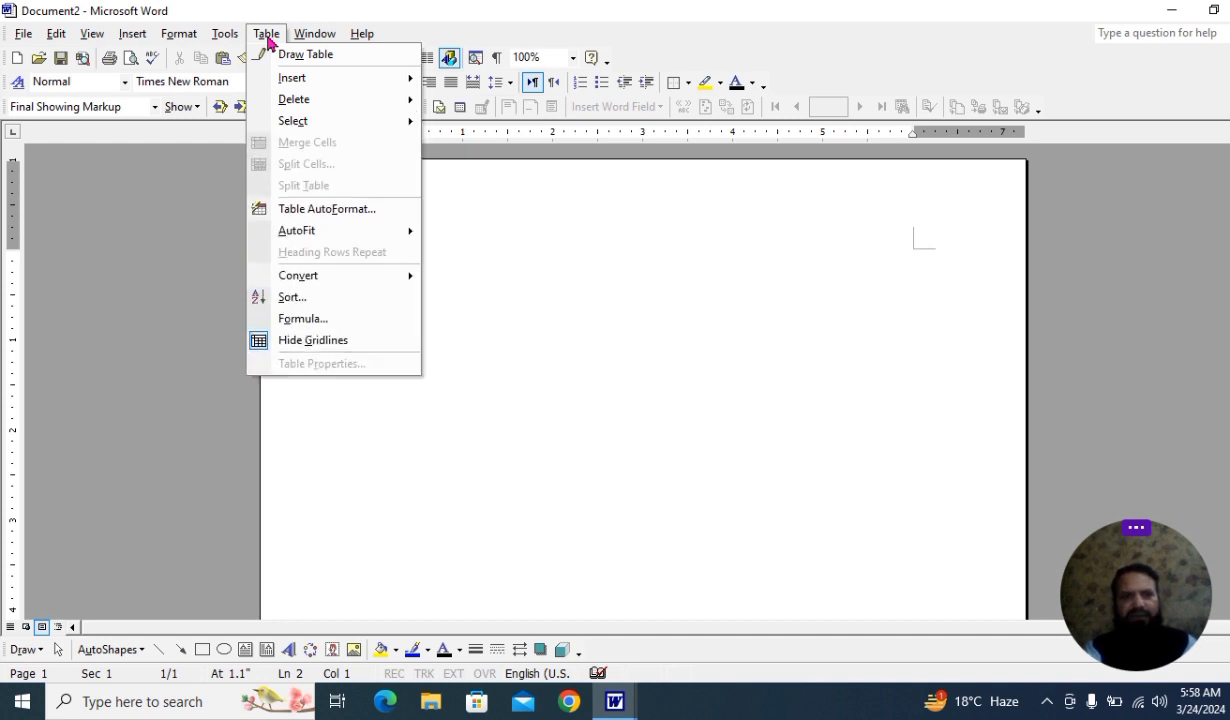
Open two additional windows of the current document, Document2.
mouse_move(307, 38)
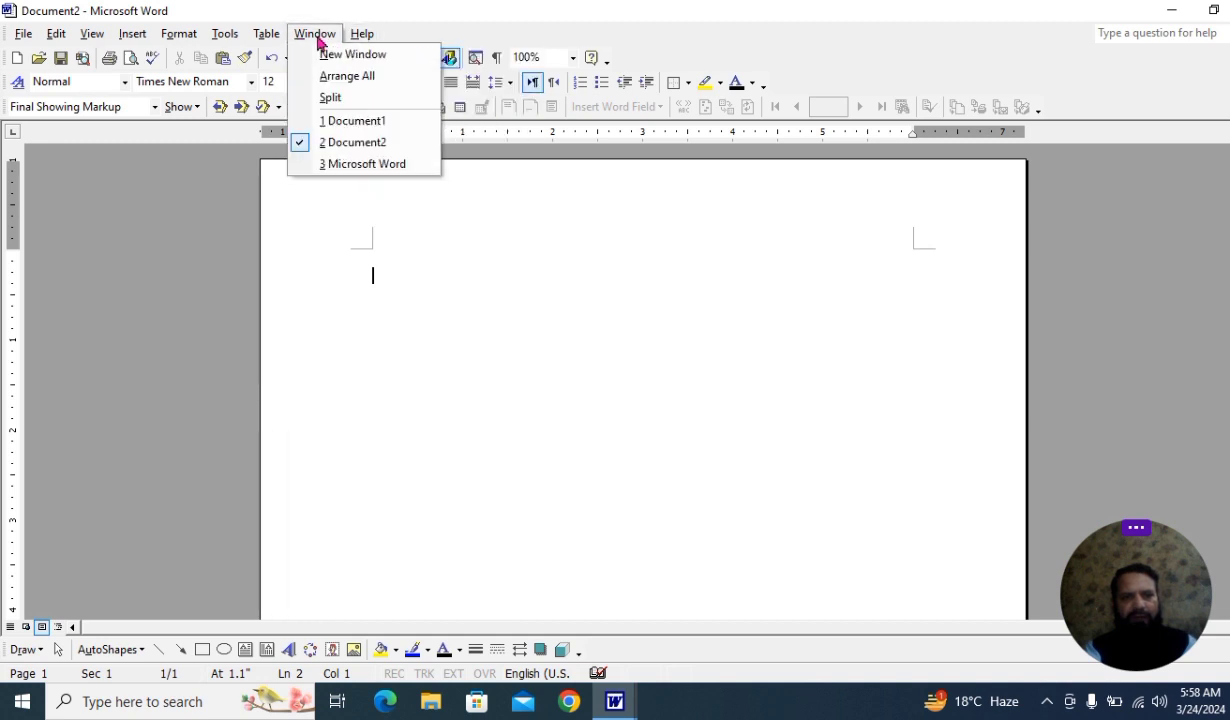
left_click(382, 54)
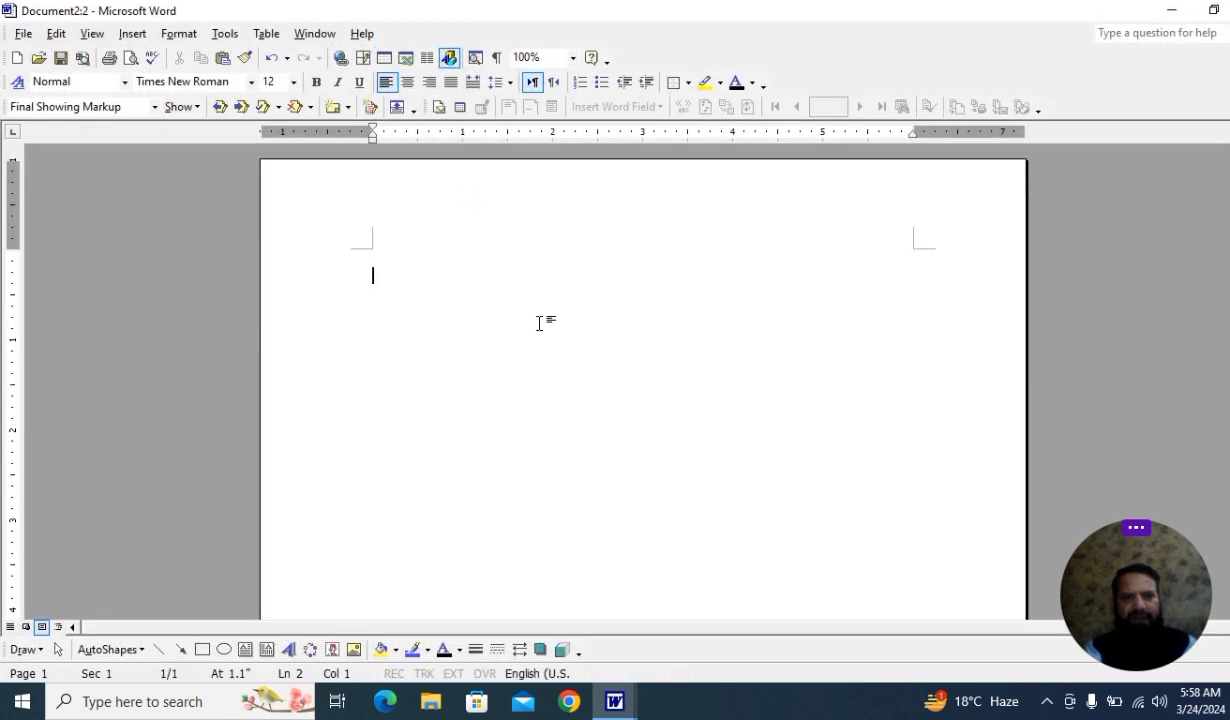
left_click(316, 35)
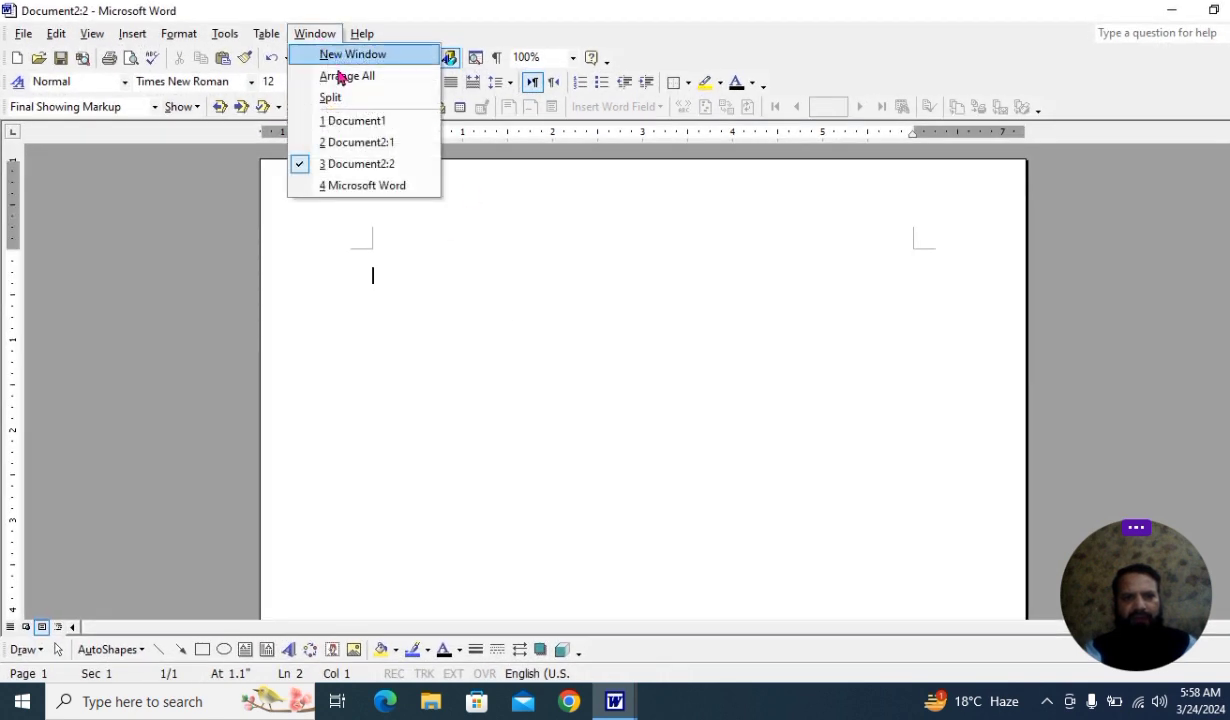
left_click(378, 56)
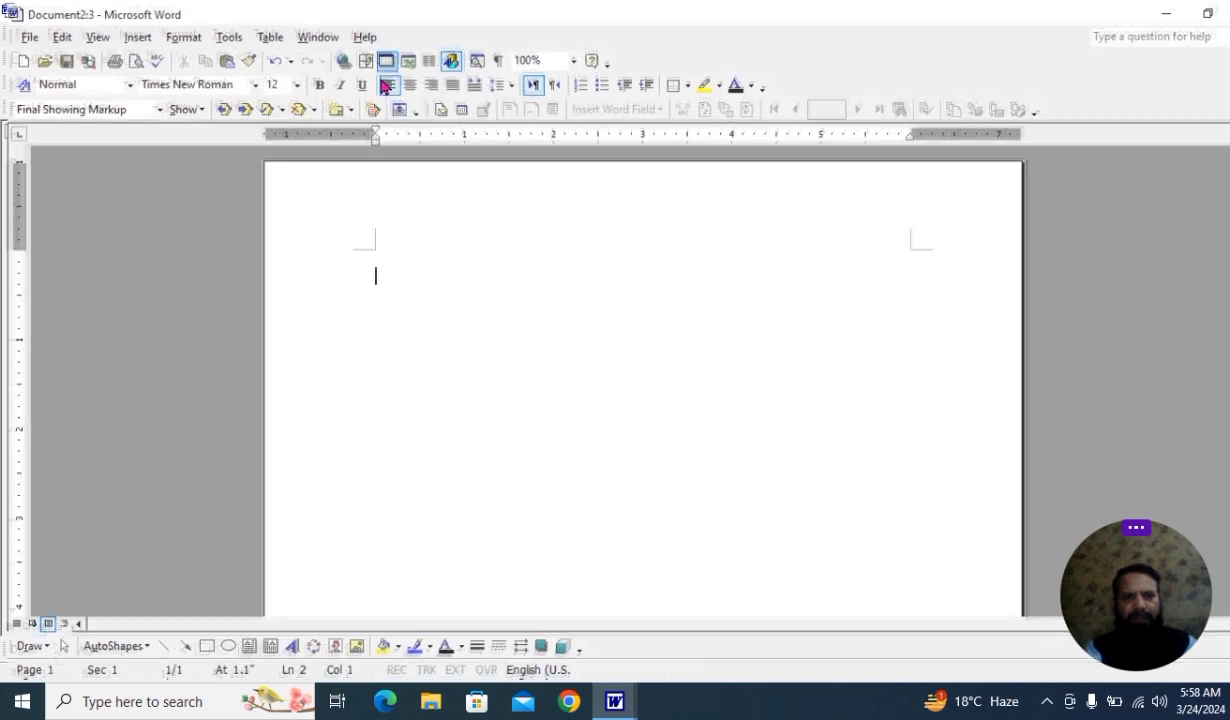
Tile all open document windows with Arrange All, and activate Document1, the Microsoft Word document and Document2:1 in turn.
left_click(318, 35)
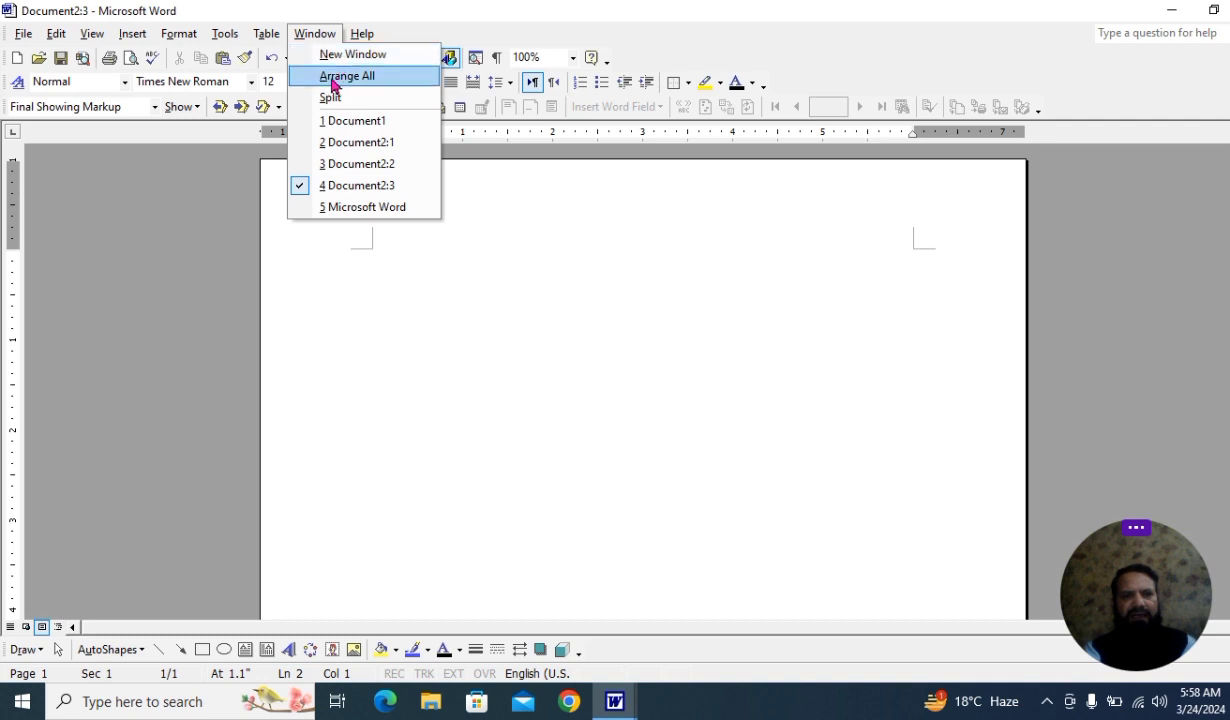
left_click(388, 78)
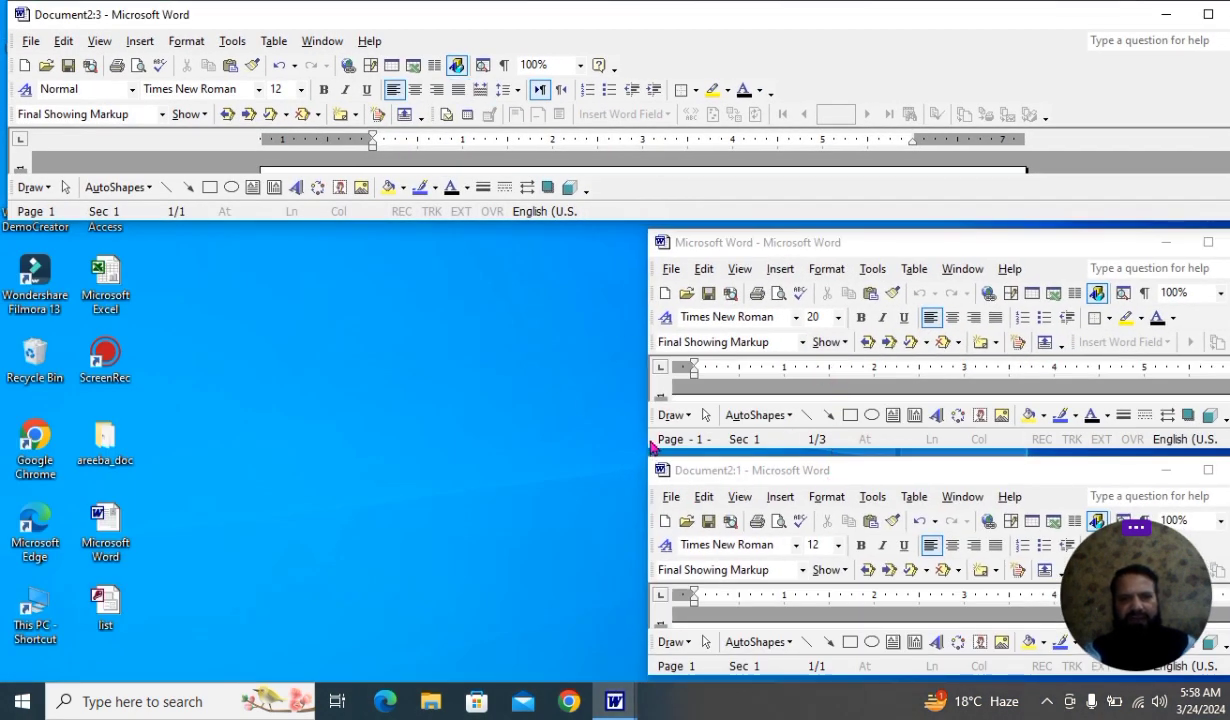
left_click(322, 41)
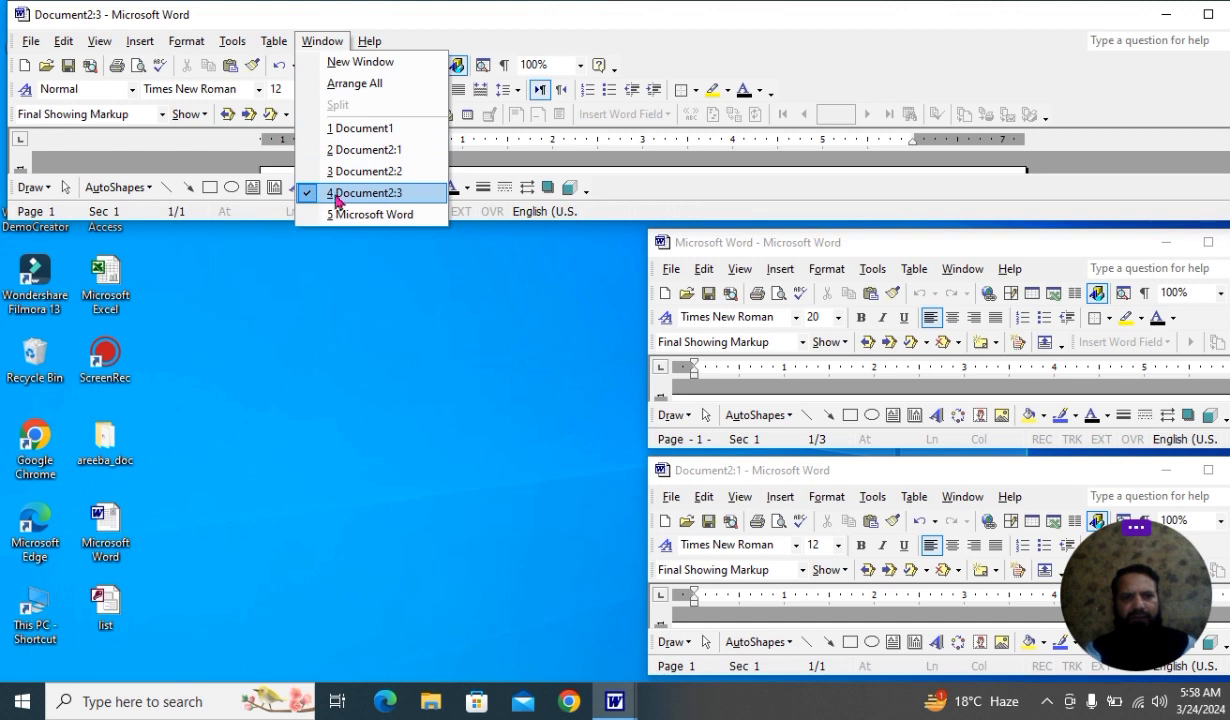
left_click(321, 128)
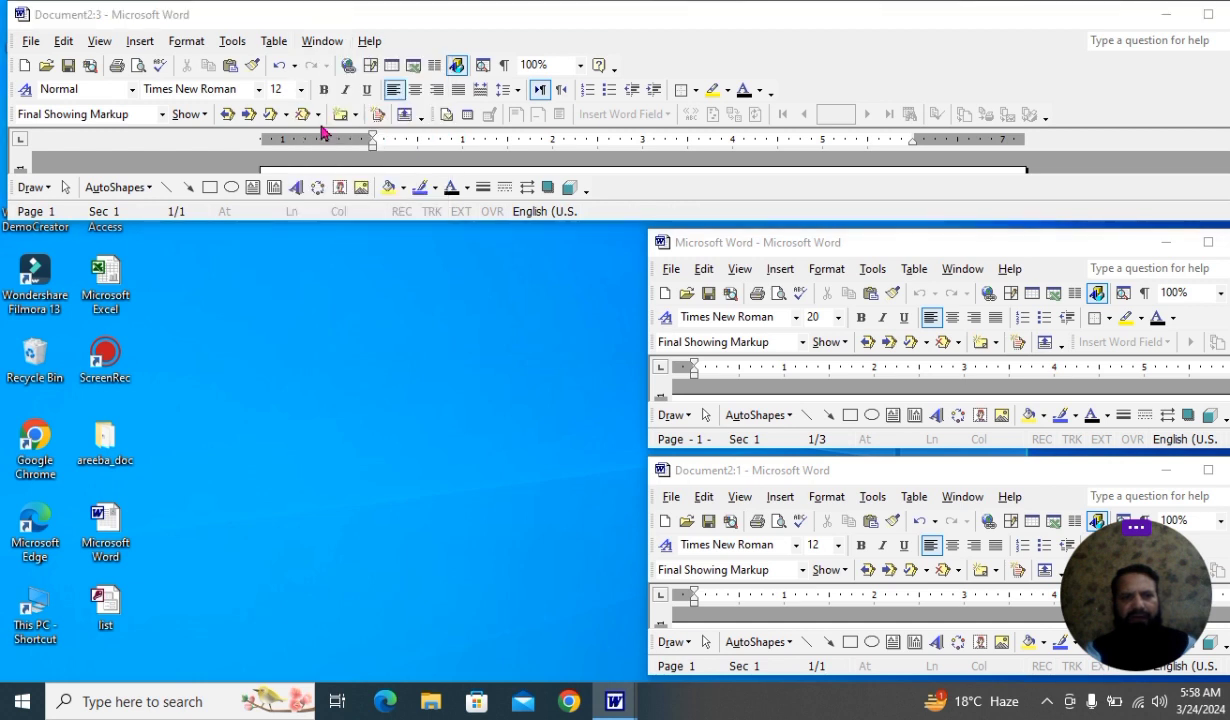
left_click(902, 256)
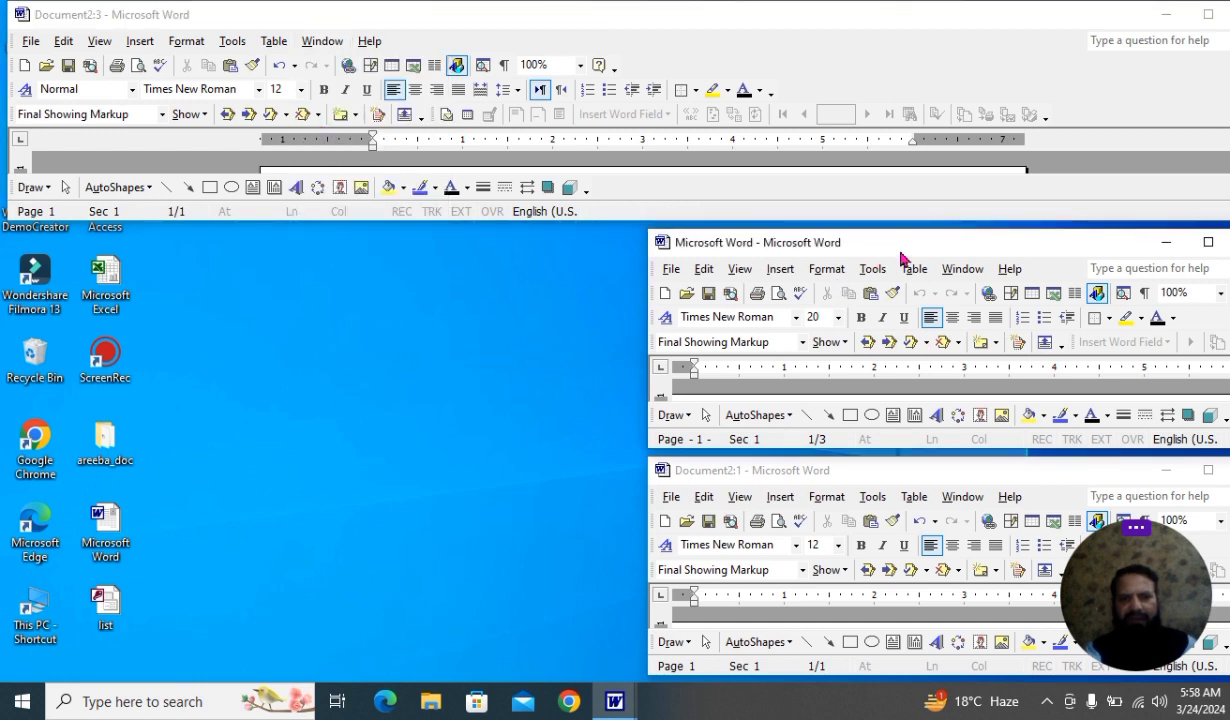
left_click(855, 478)
Move the tiled Microsoft Word document and Document2:1 windows fully into view and close both.
left_click_drag(955, 254, 314, 246)
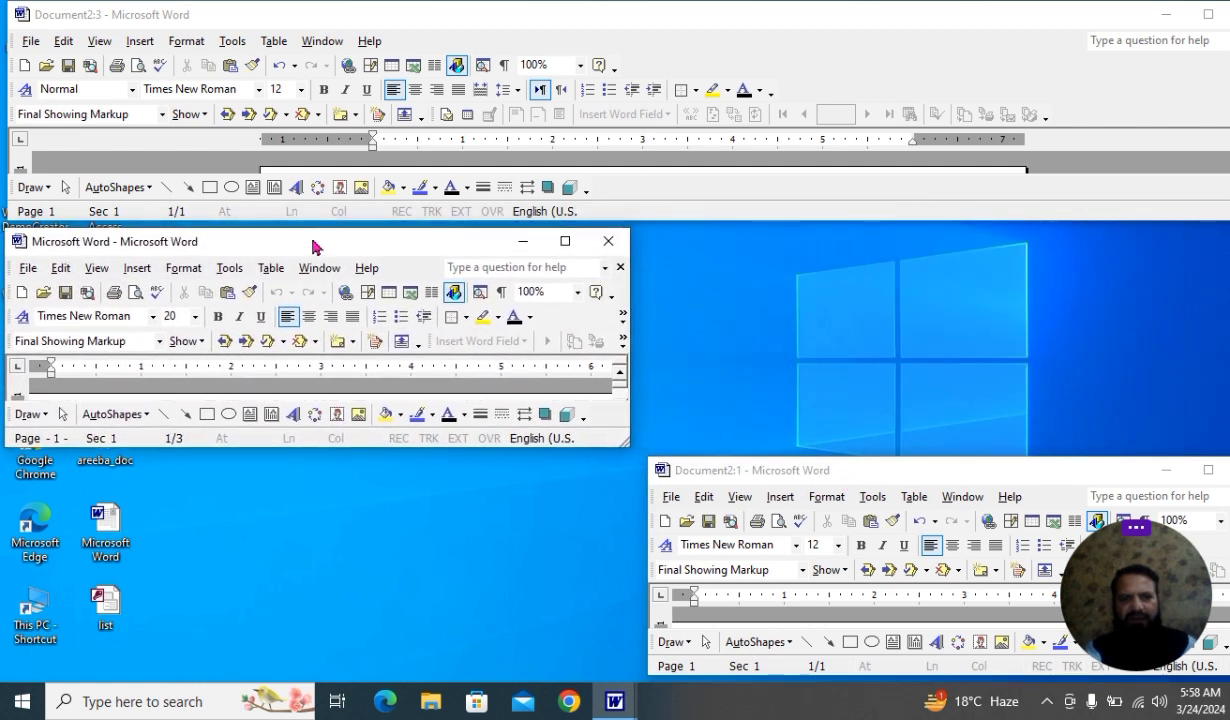
left_click_drag(712, 474, 45, 480)
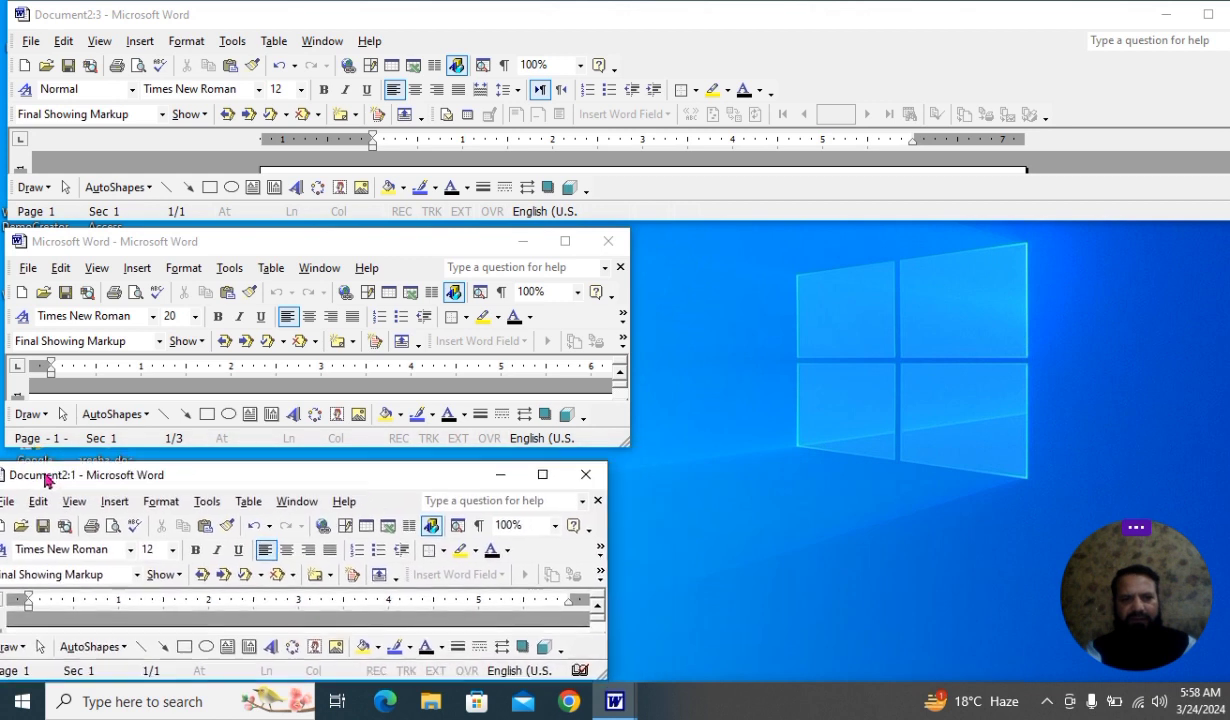
left_click(608, 241)
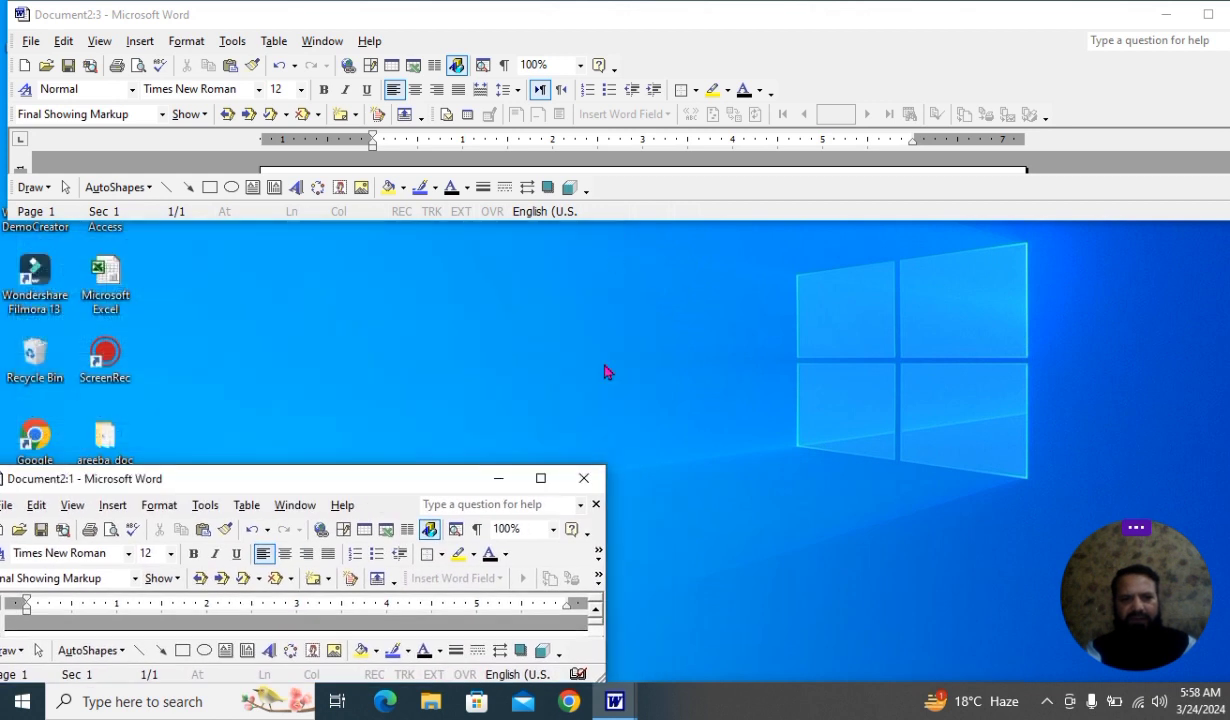
left_click(585, 480)
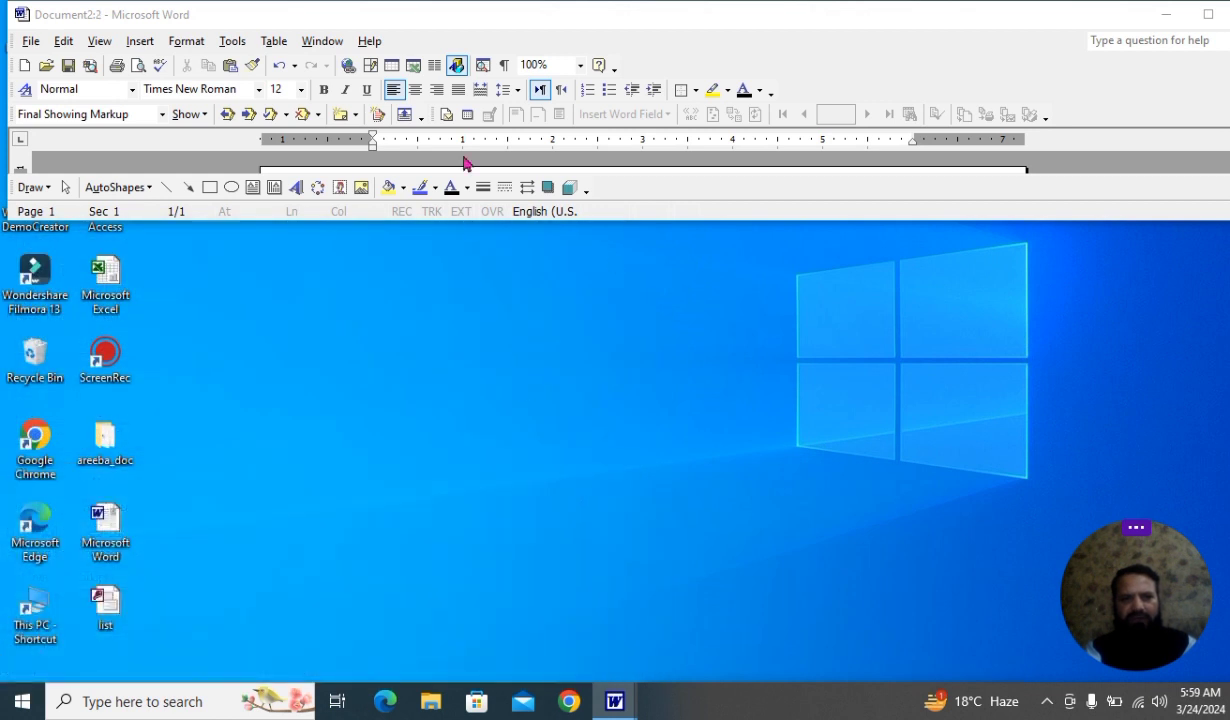
Try to switch to Document1 and back to Document2:2 through the list of open windows.
left_click(322, 41)
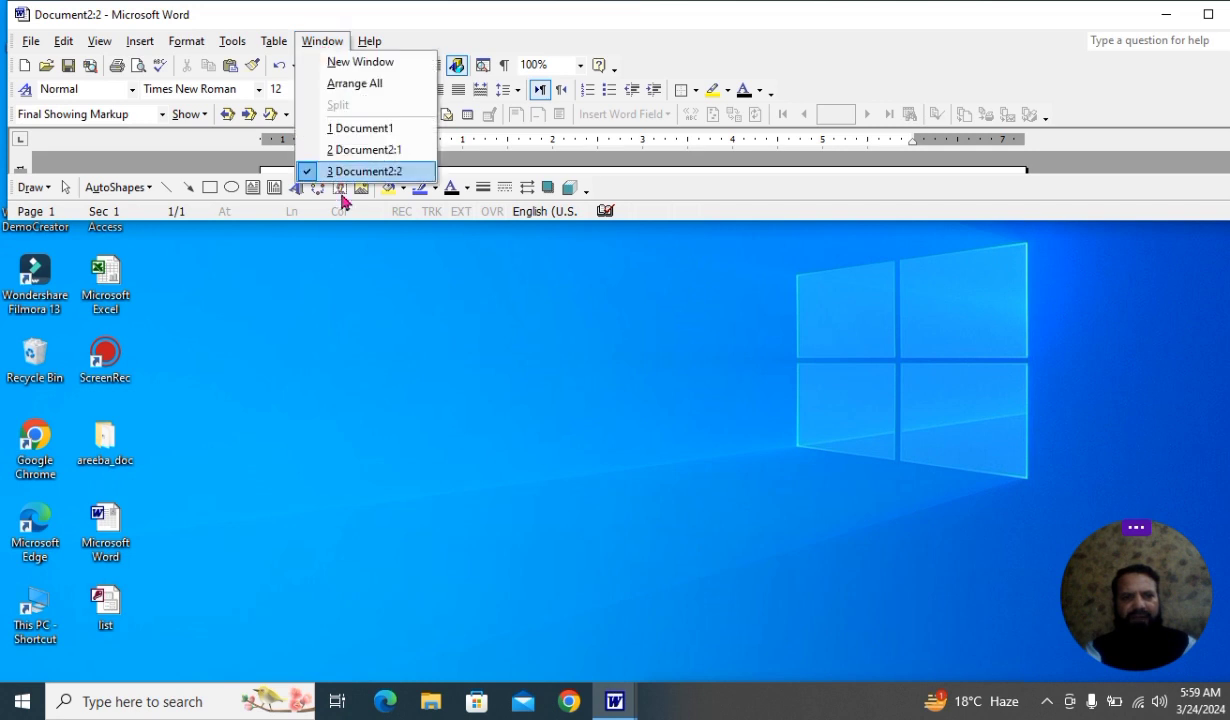
left_click(394, 130)
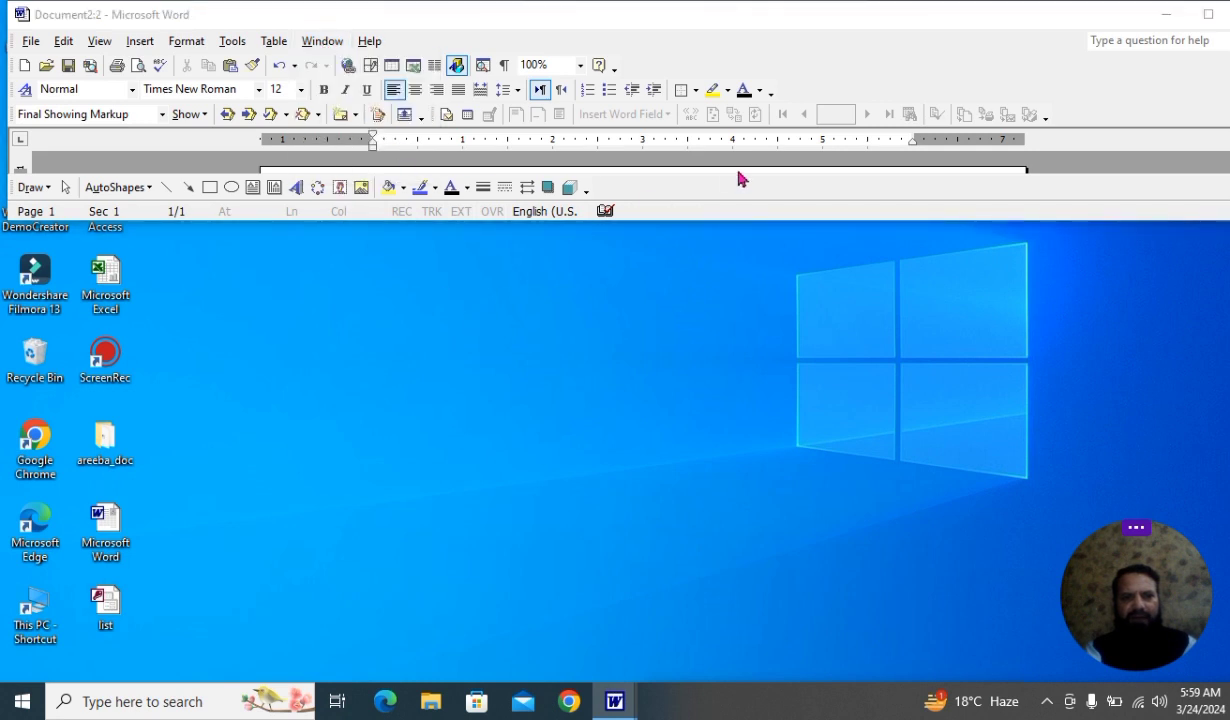
left_click(321, 44)
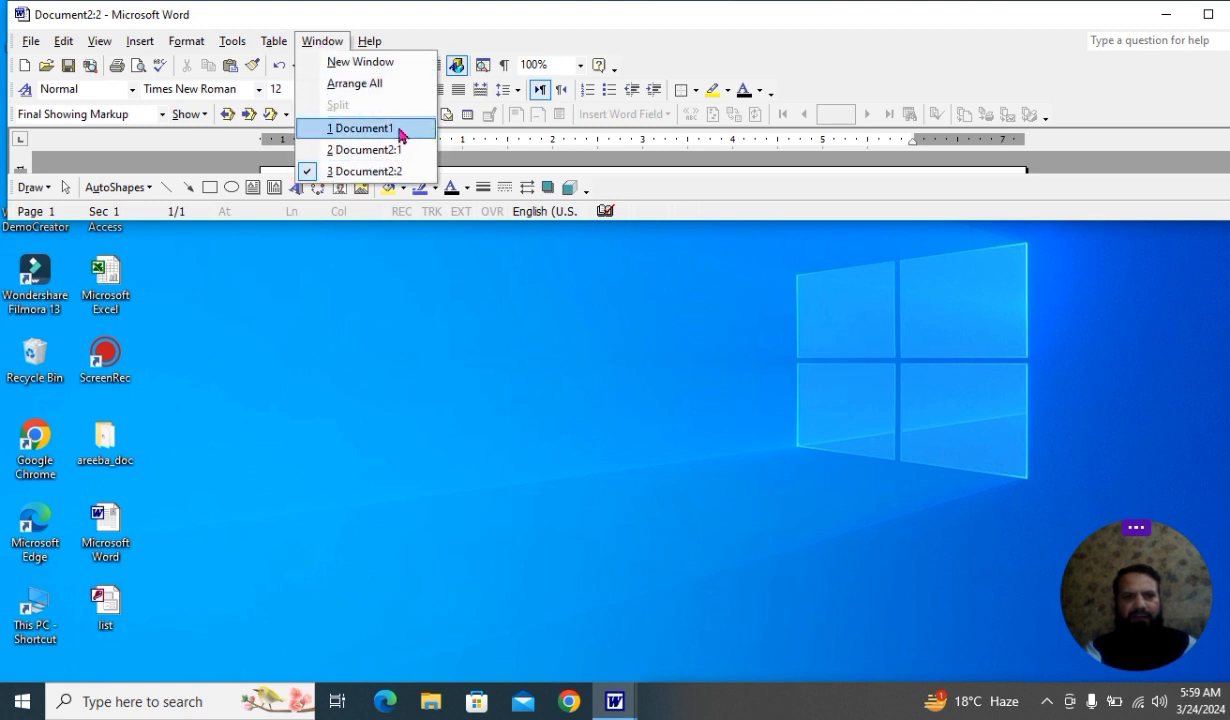
left_click(310, 175)
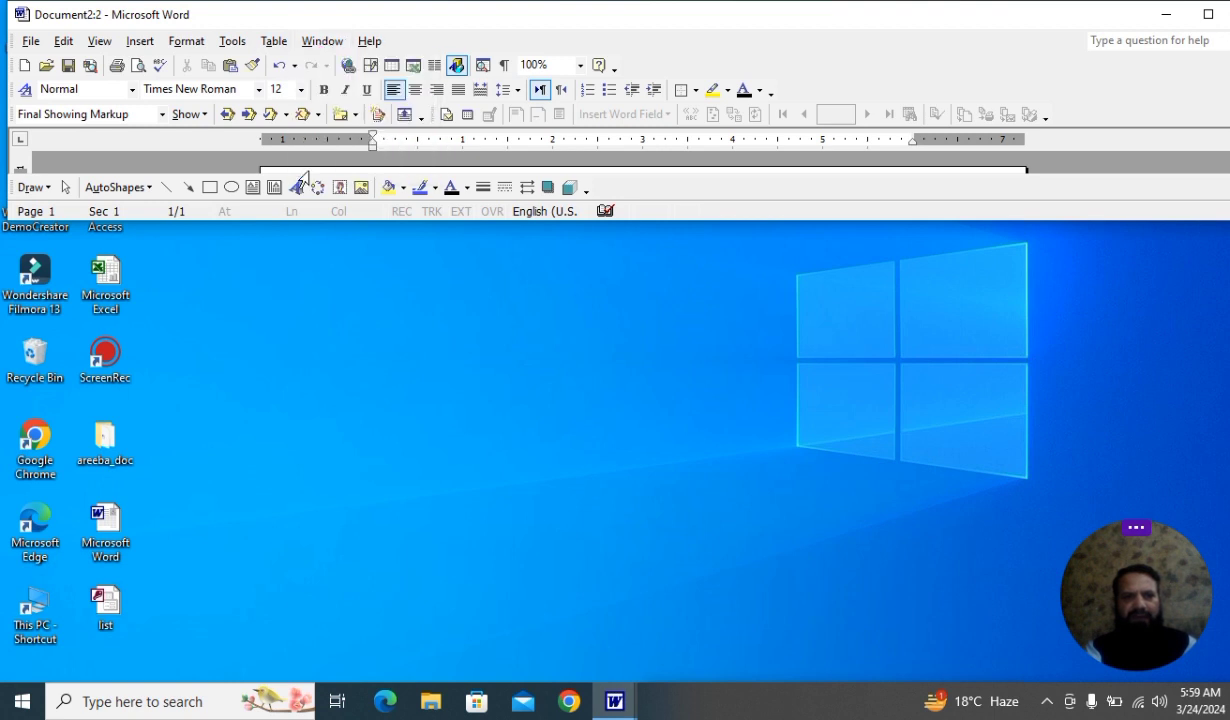
left_click(322, 41)
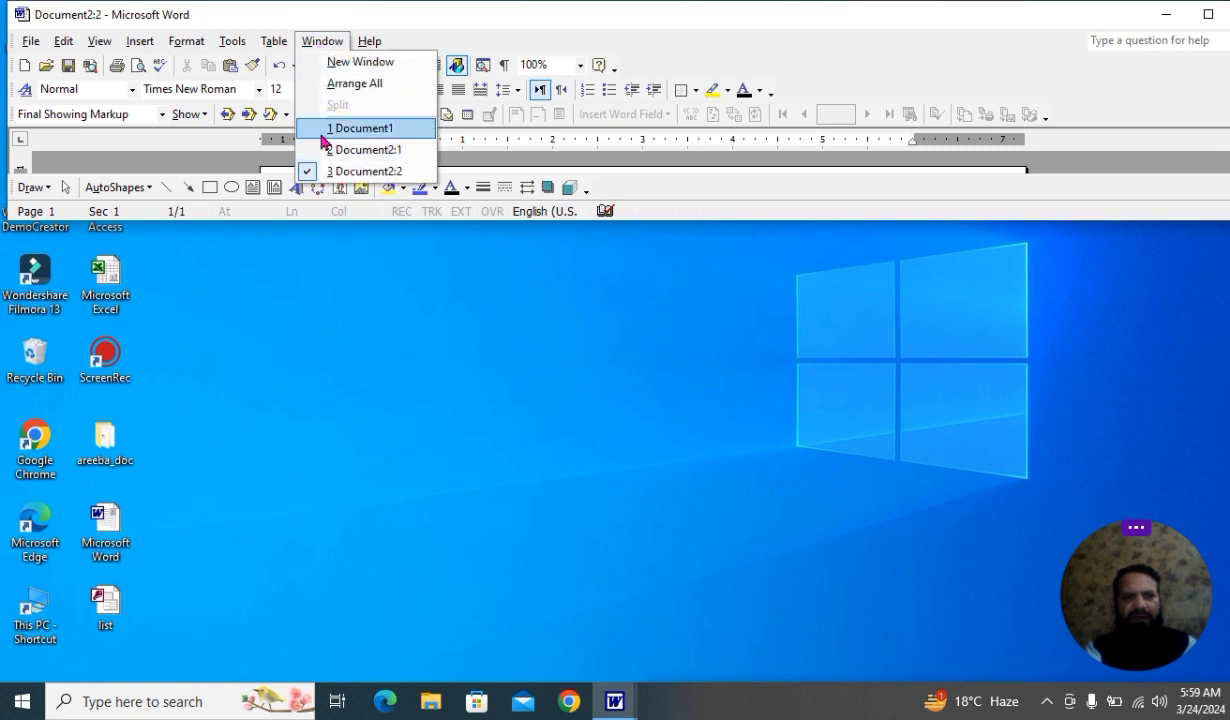
left_click(320, 128)
Tile the remaining open document windows on the screen with Arrange All.
left_click(319, 43)
left_click(320, 45)
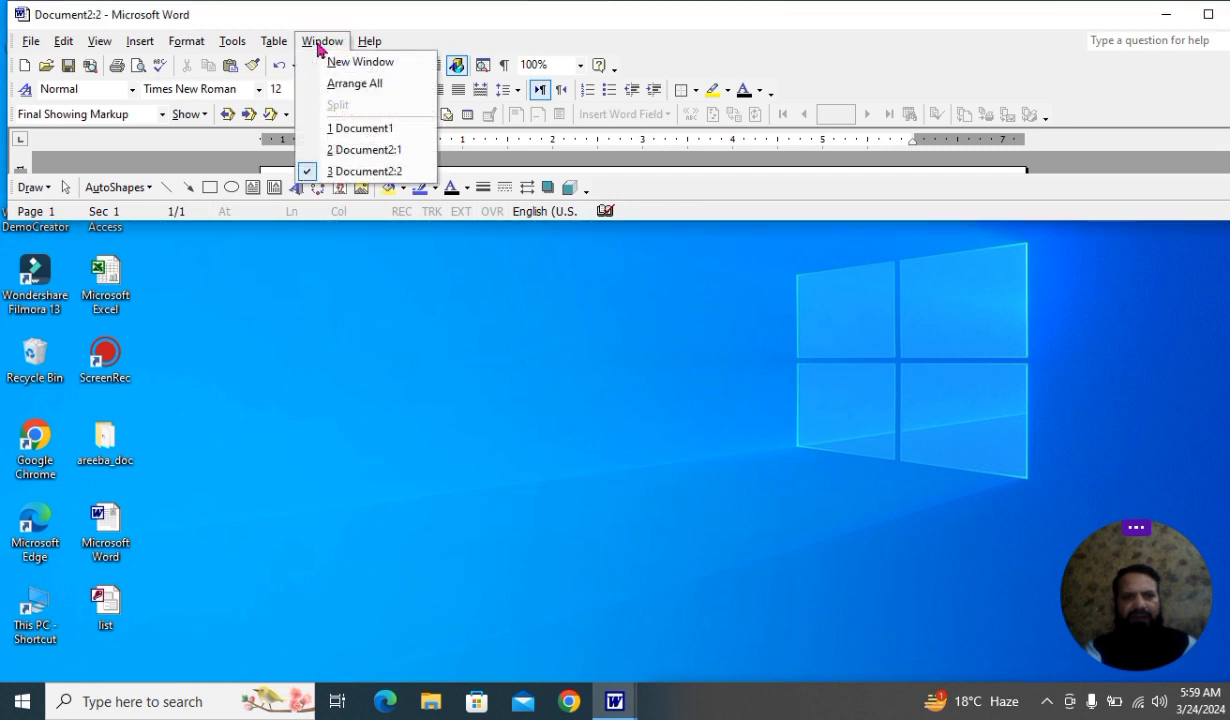
left_click(395, 92)
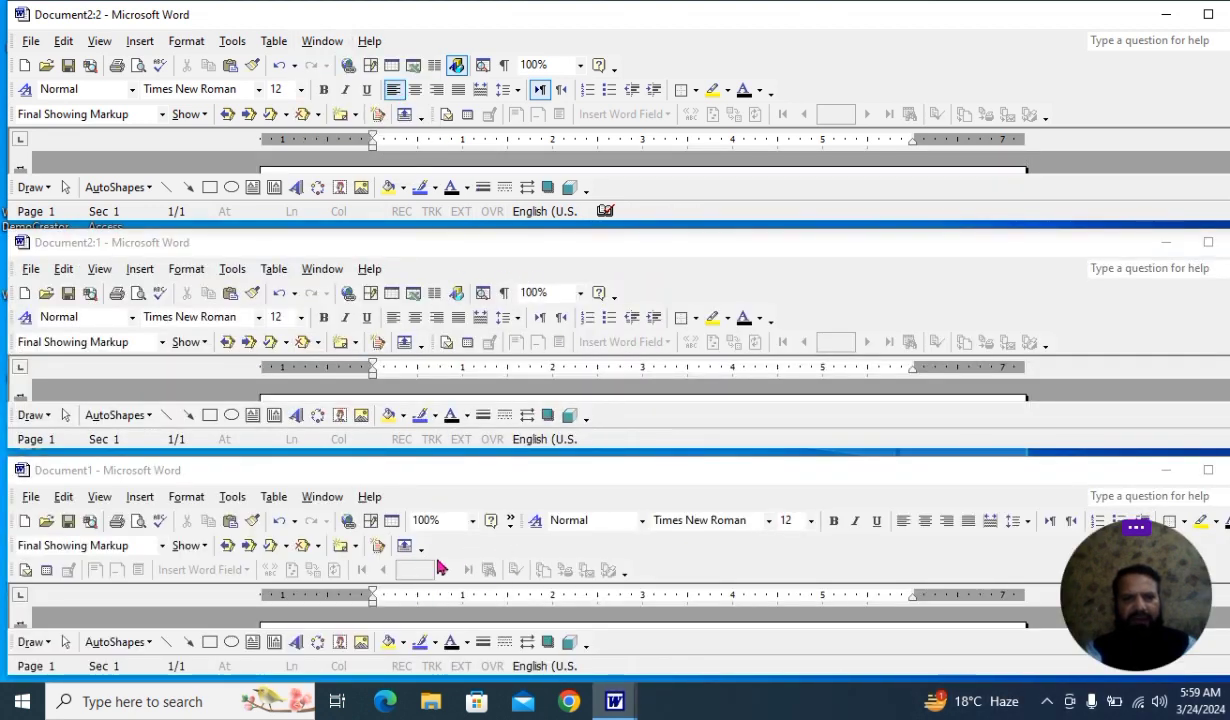
Switch back and forth between the tiled Document2:1 and Document1 windows.
left_click(458, 248)
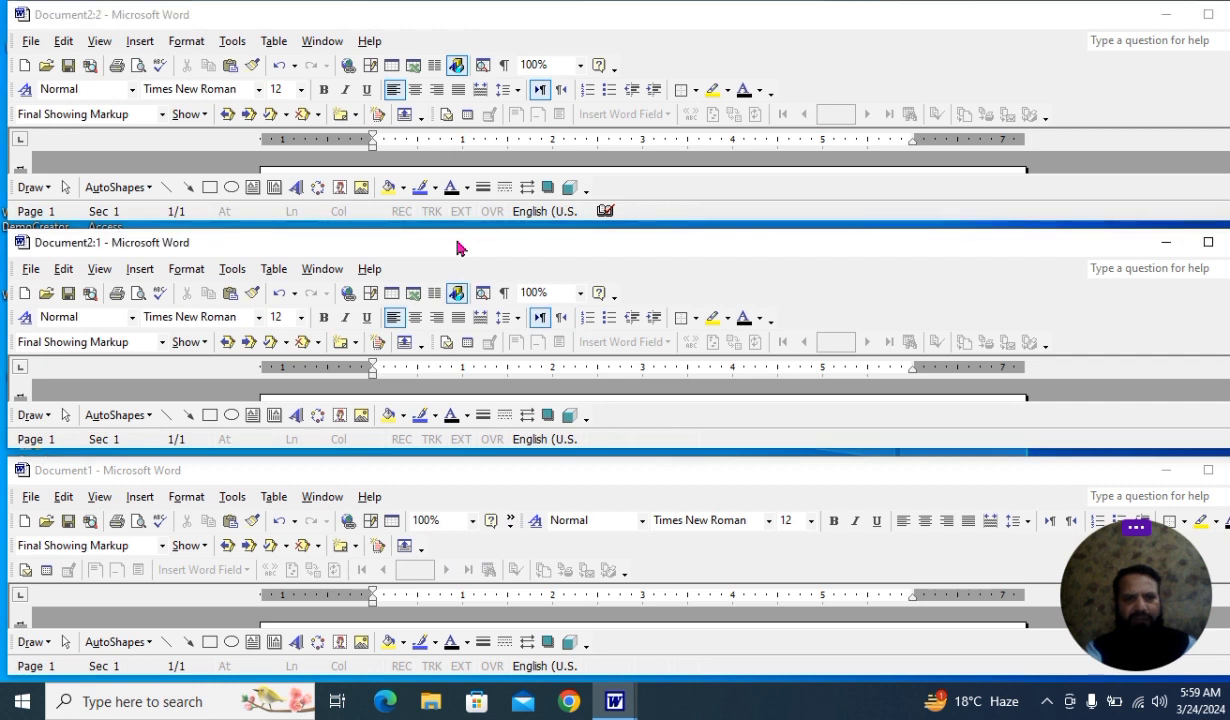
left_click(423, 462)
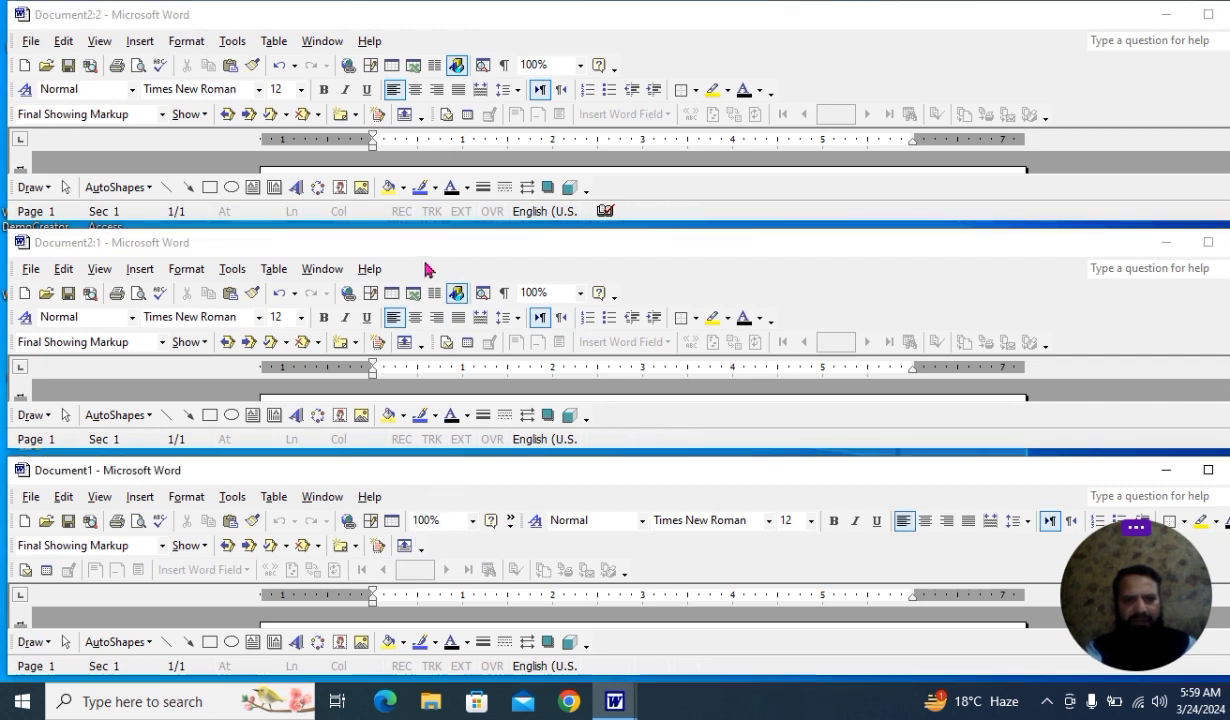
left_click(462, 242)
left_click(463, 475)
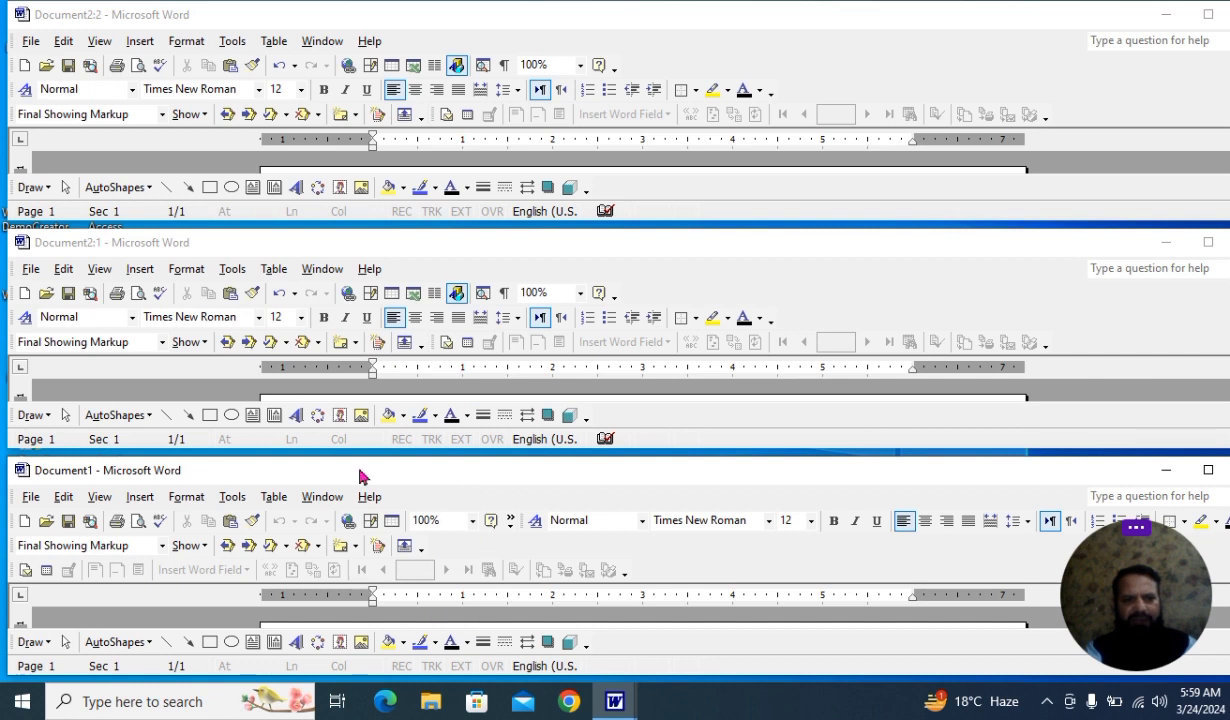
left_click(465, 250)
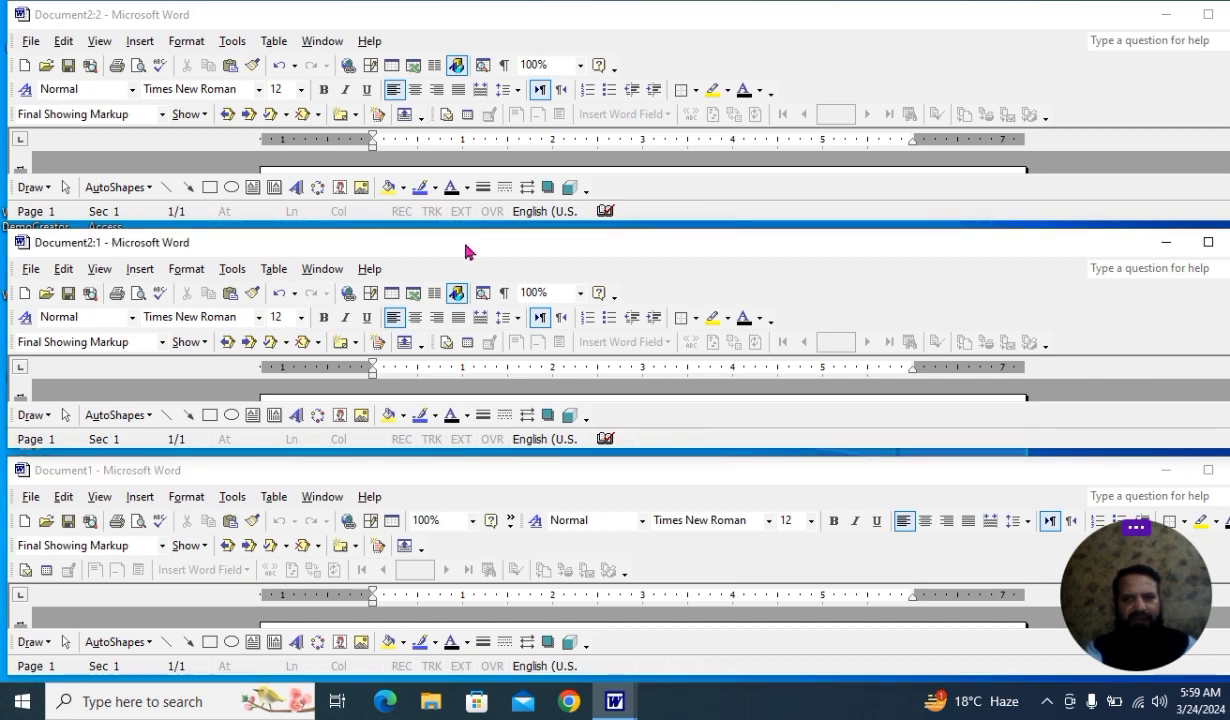
Move the Document2:1 and Document1 windows into view to close both, and maximize the remaining Document2 window.
left_click_drag(763, 253, 600, 253)
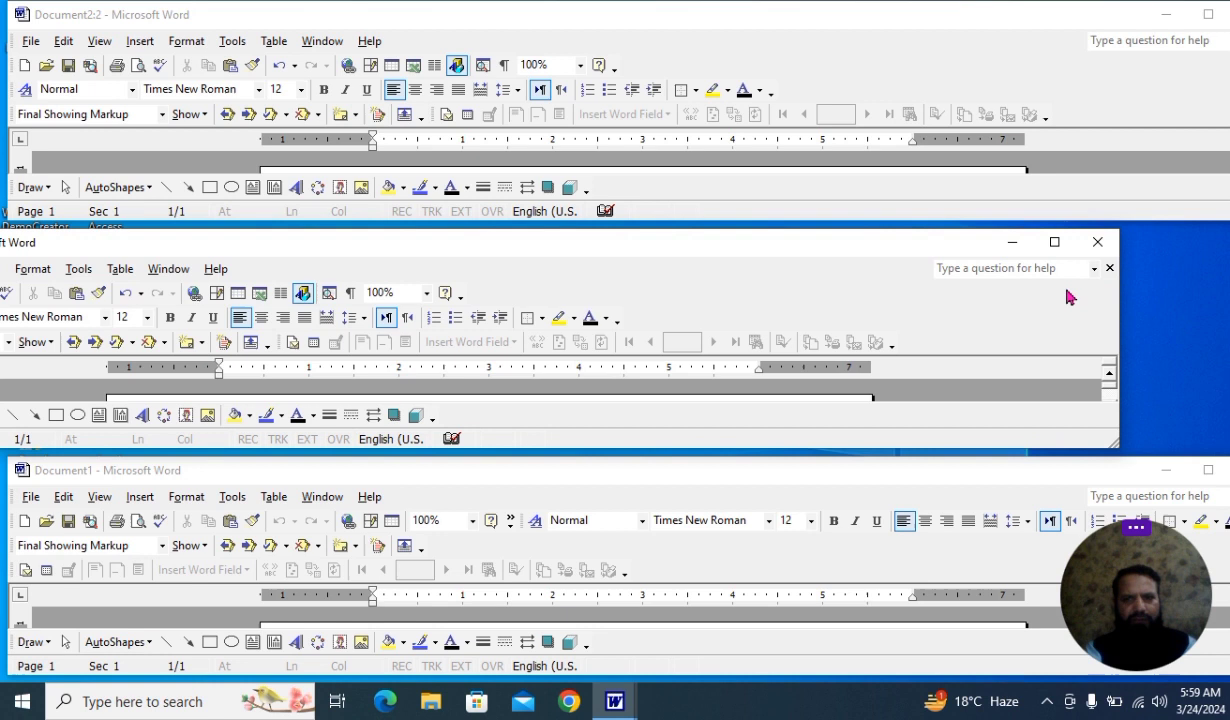
left_click(1100, 245)
left_click_drag(824, 463, 694, 442)
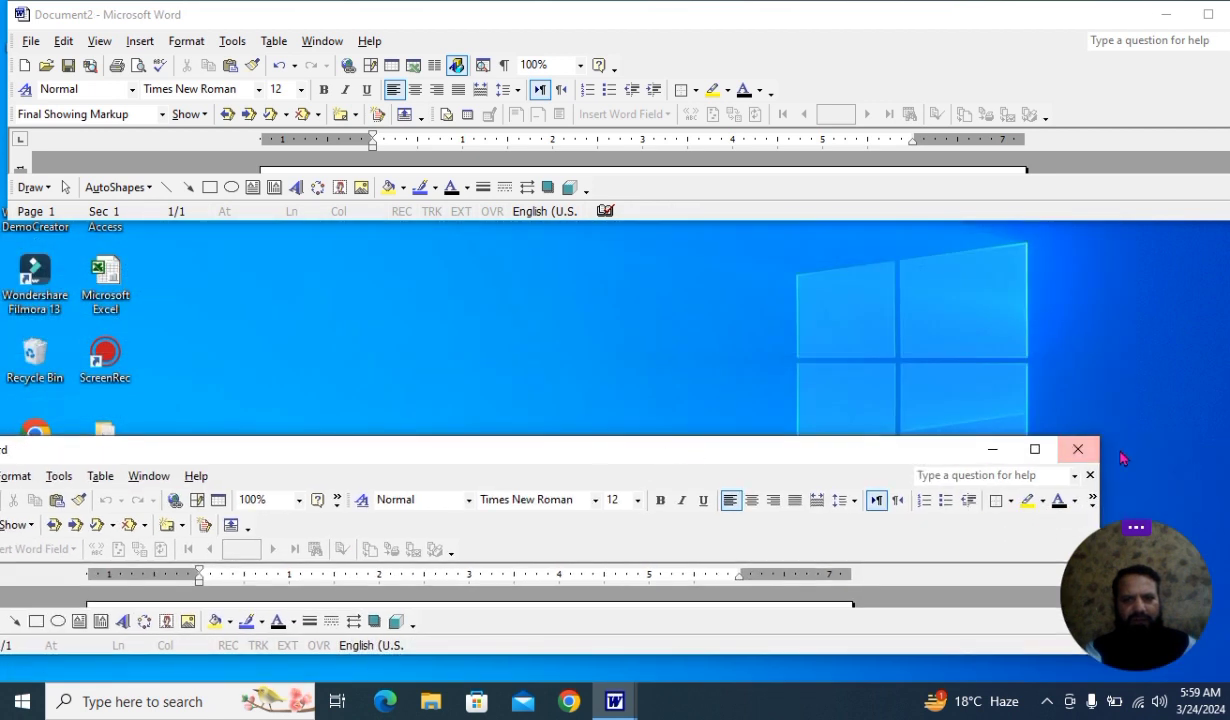
left_click(1078, 449)
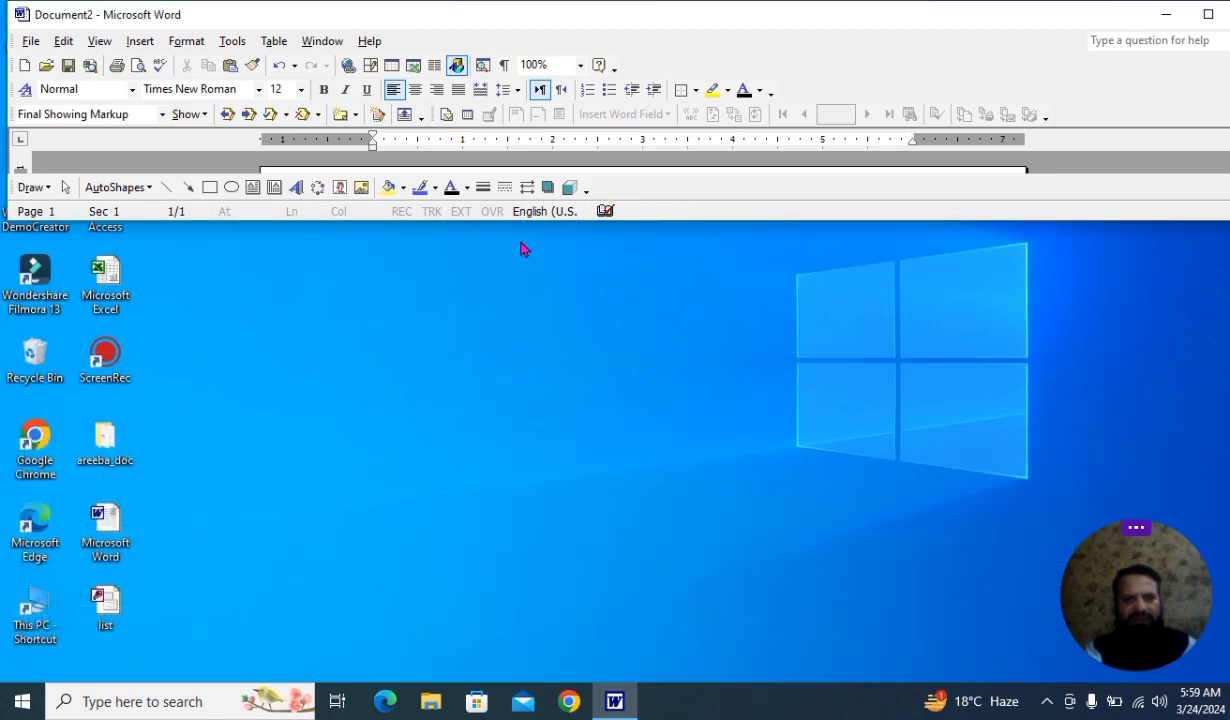
double_click(660, 18)
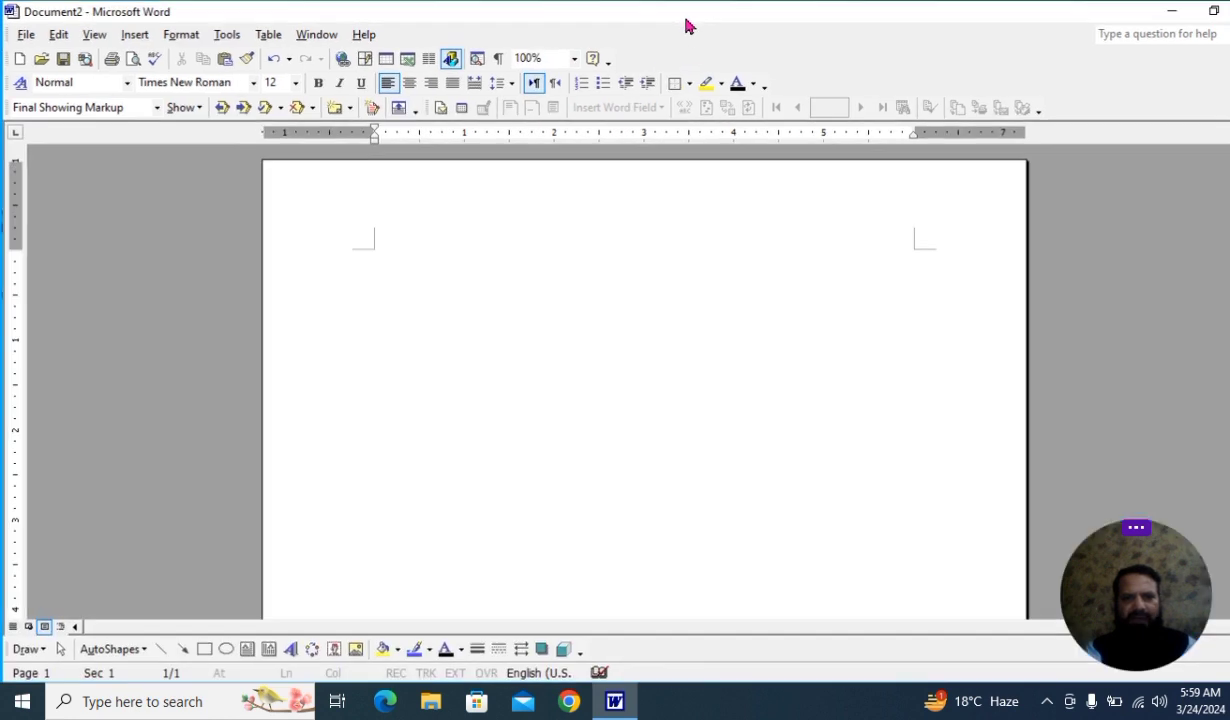
Open three additional windows of Document2 with the New Window command.
left_click(324, 36)
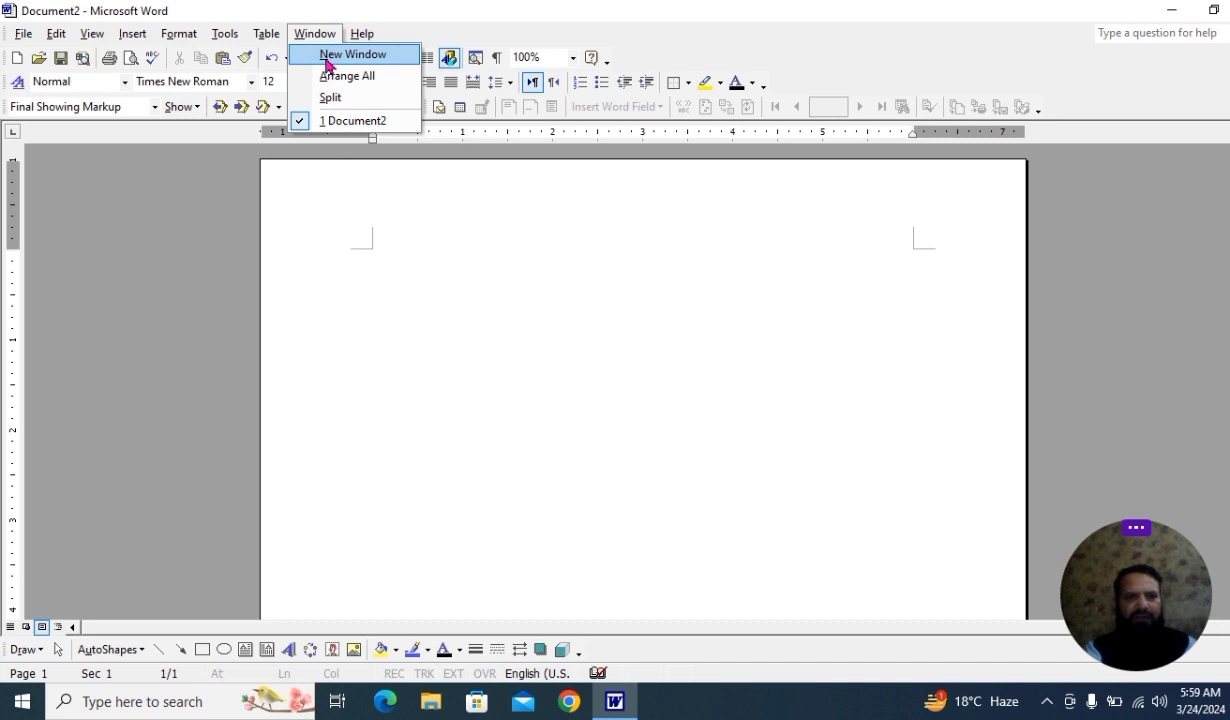
left_click(360, 57)
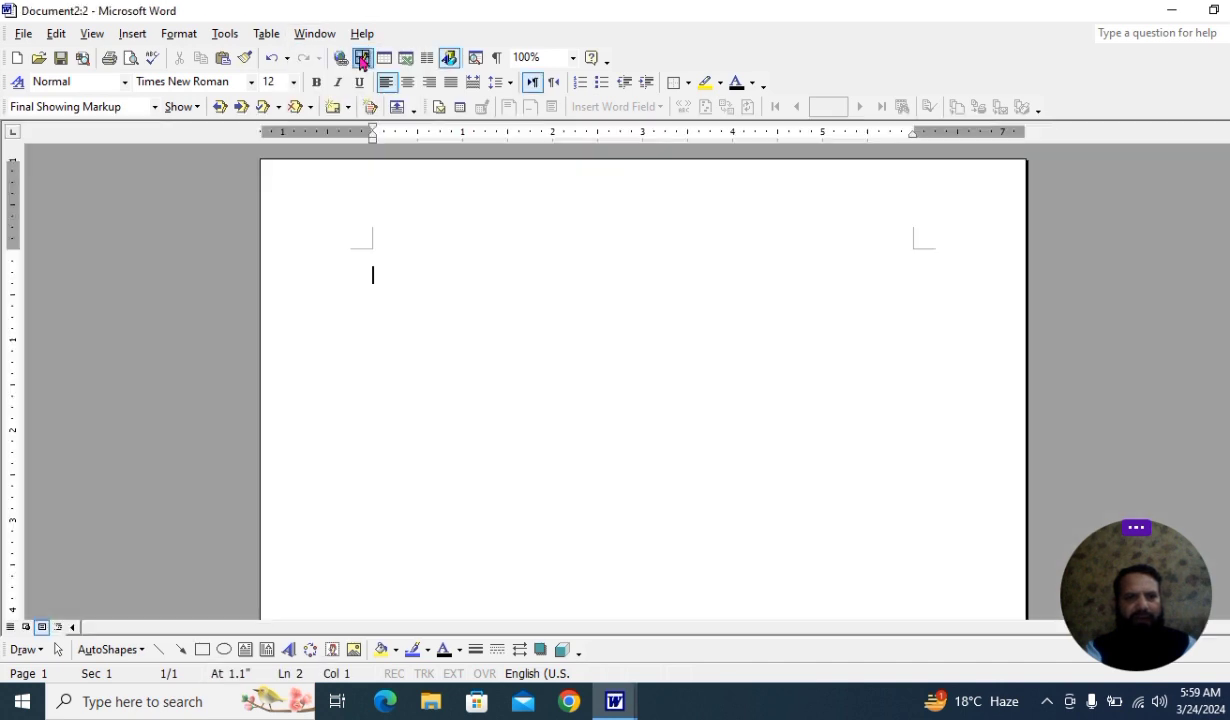
left_click(318, 37)
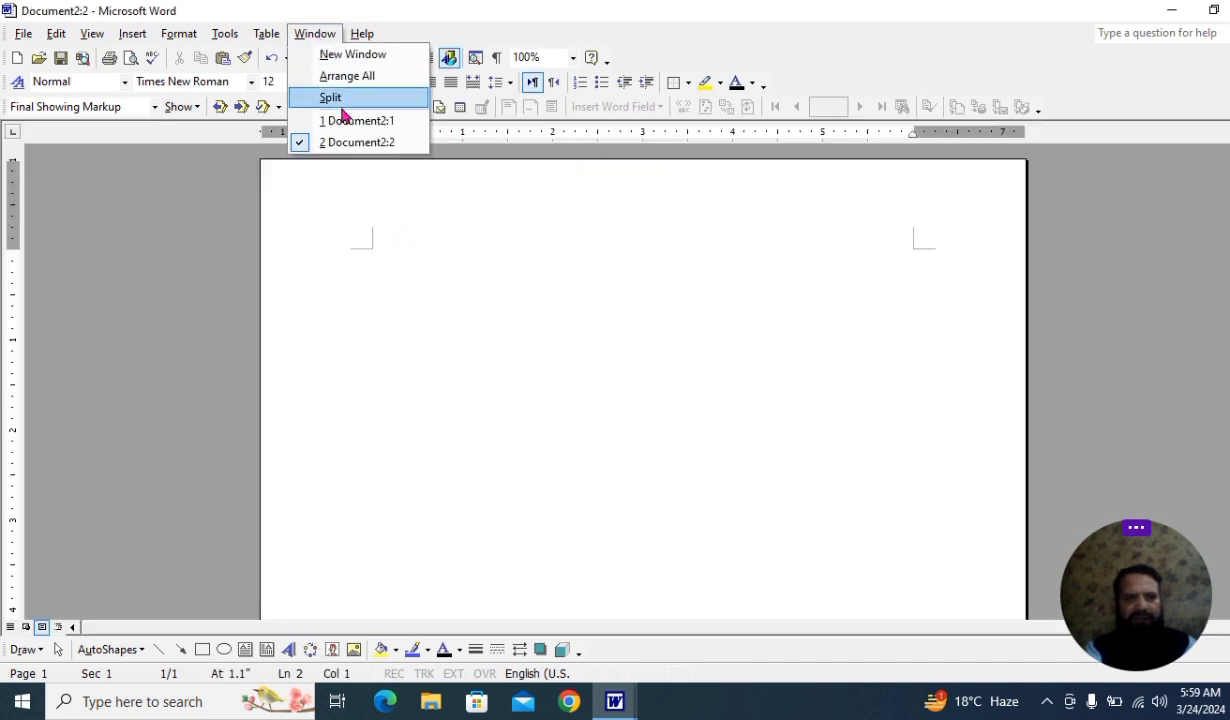
left_click(362, 56)
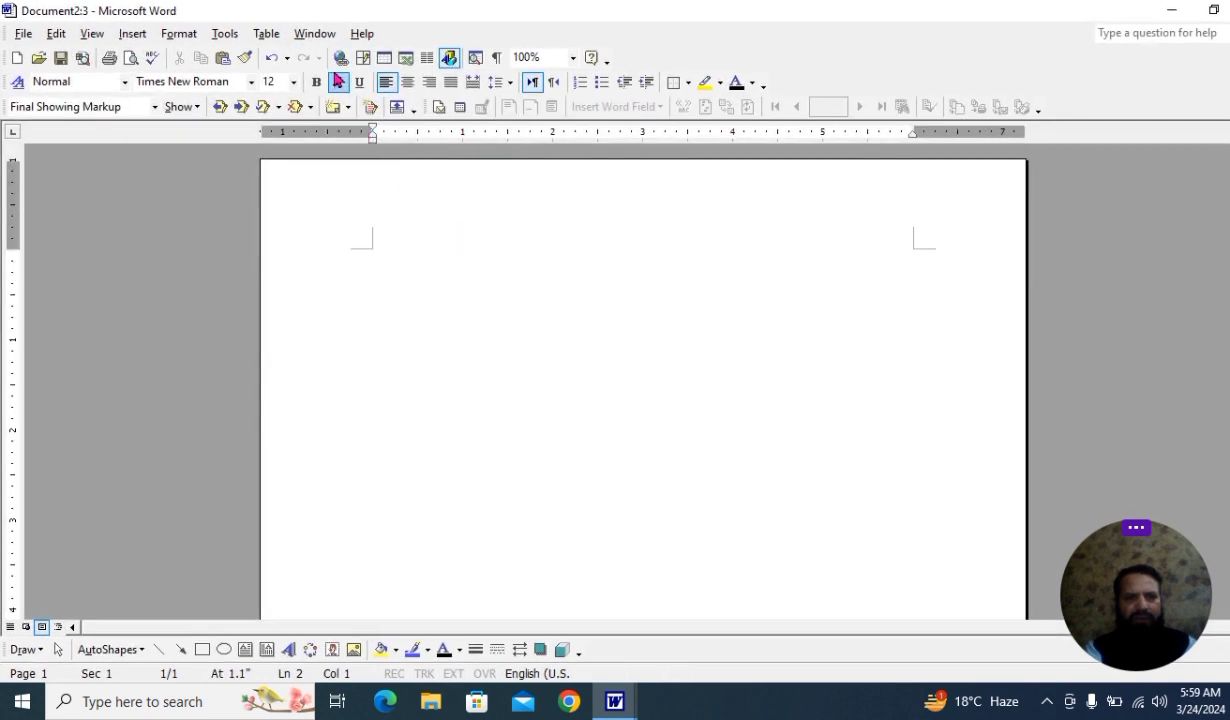
left_click(316, 35)
left_click(352, 58)
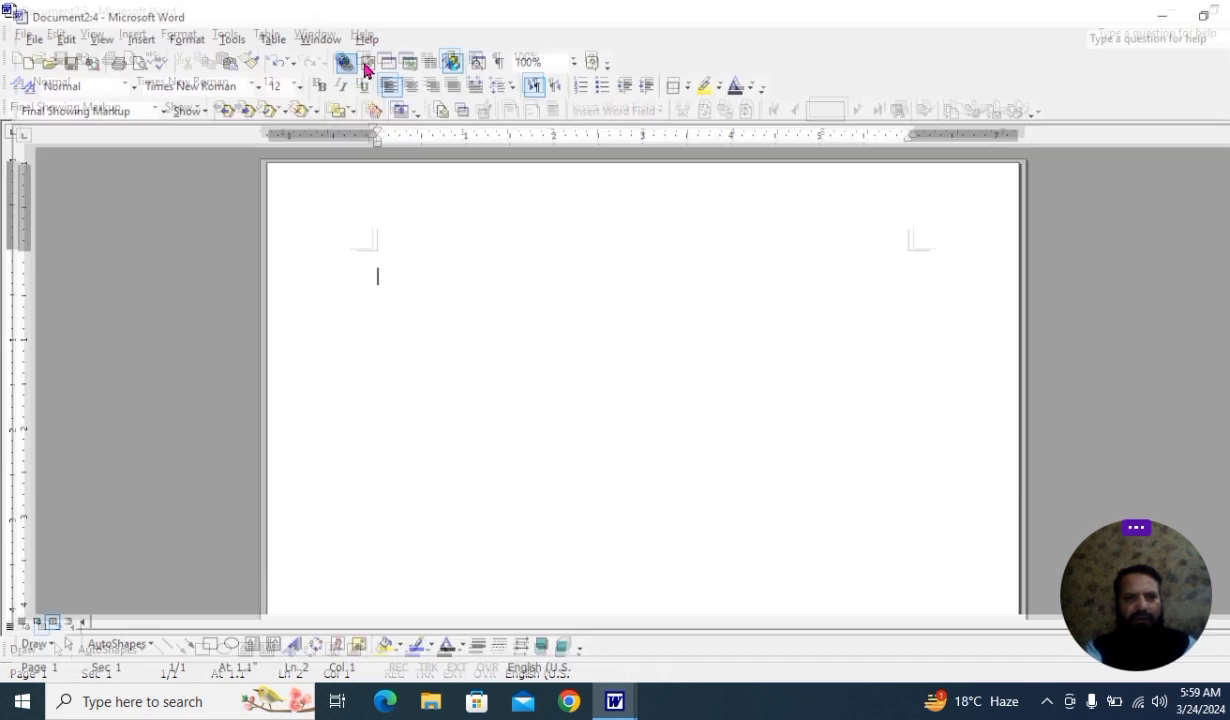
Tile the four Document2 windows with Arrange All and maximize the Document2:1 window.
left_click(316, 35)
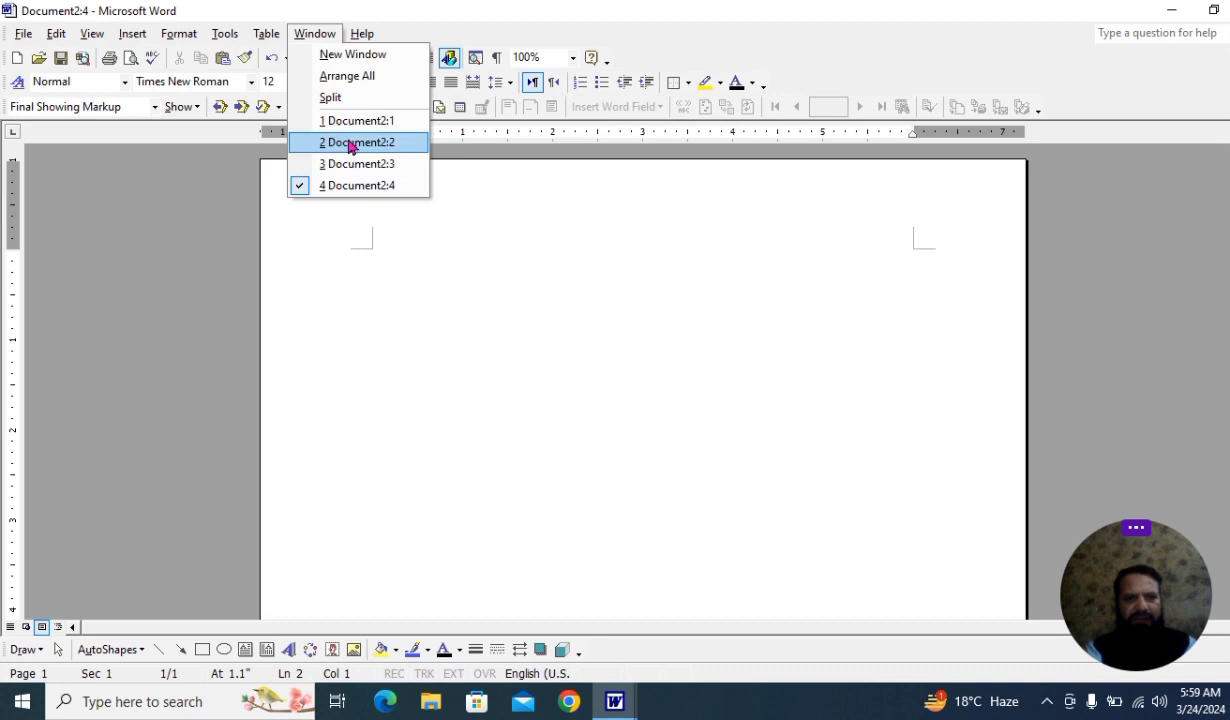
left_click(340, 76)
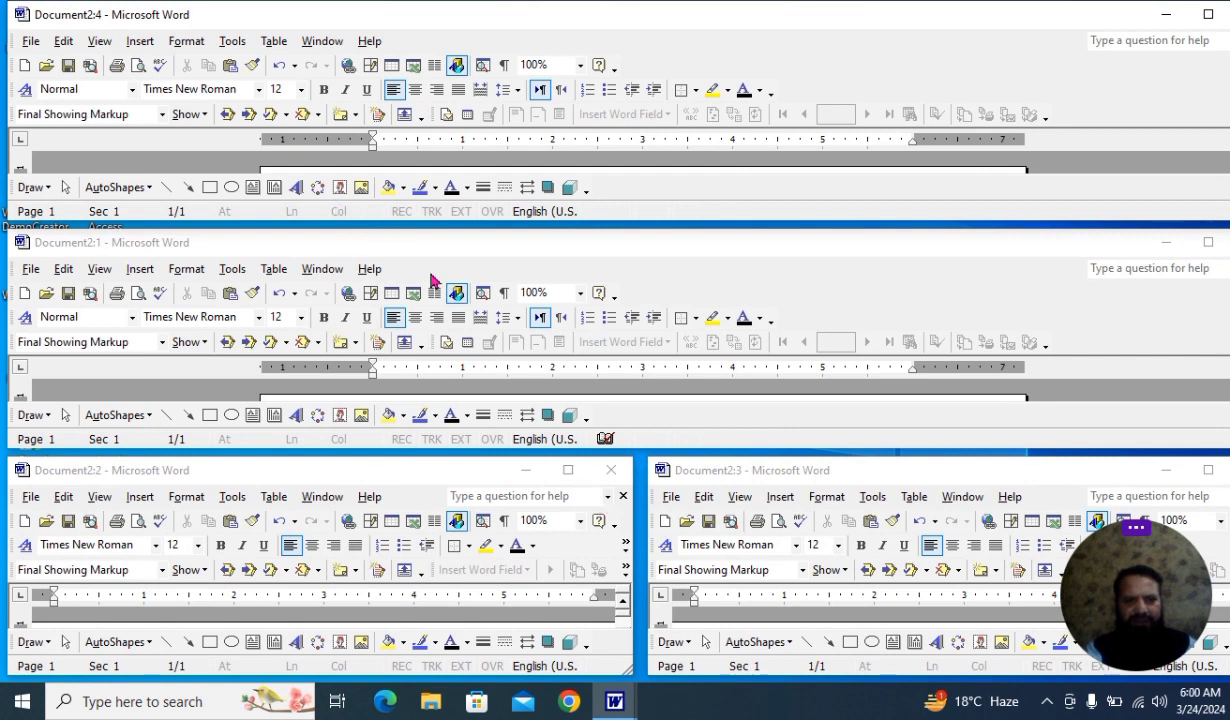
left_click(400, 242)
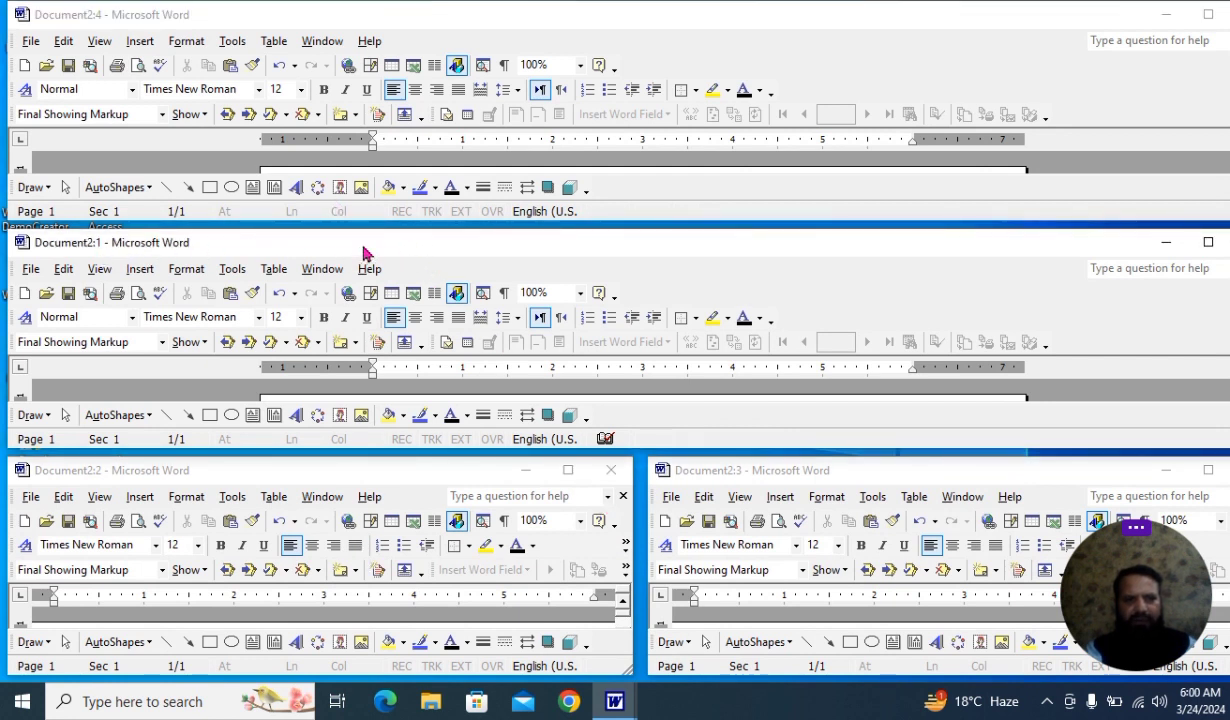
double_click(388, 244)
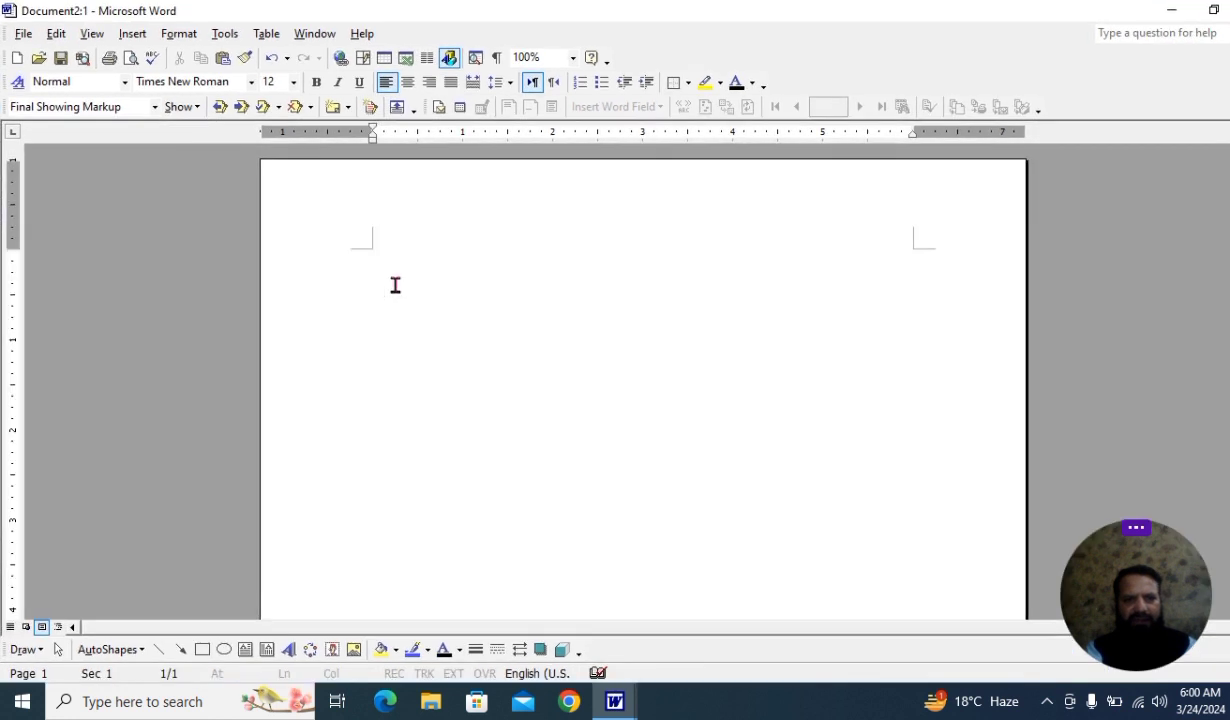
left_click(314, 33)
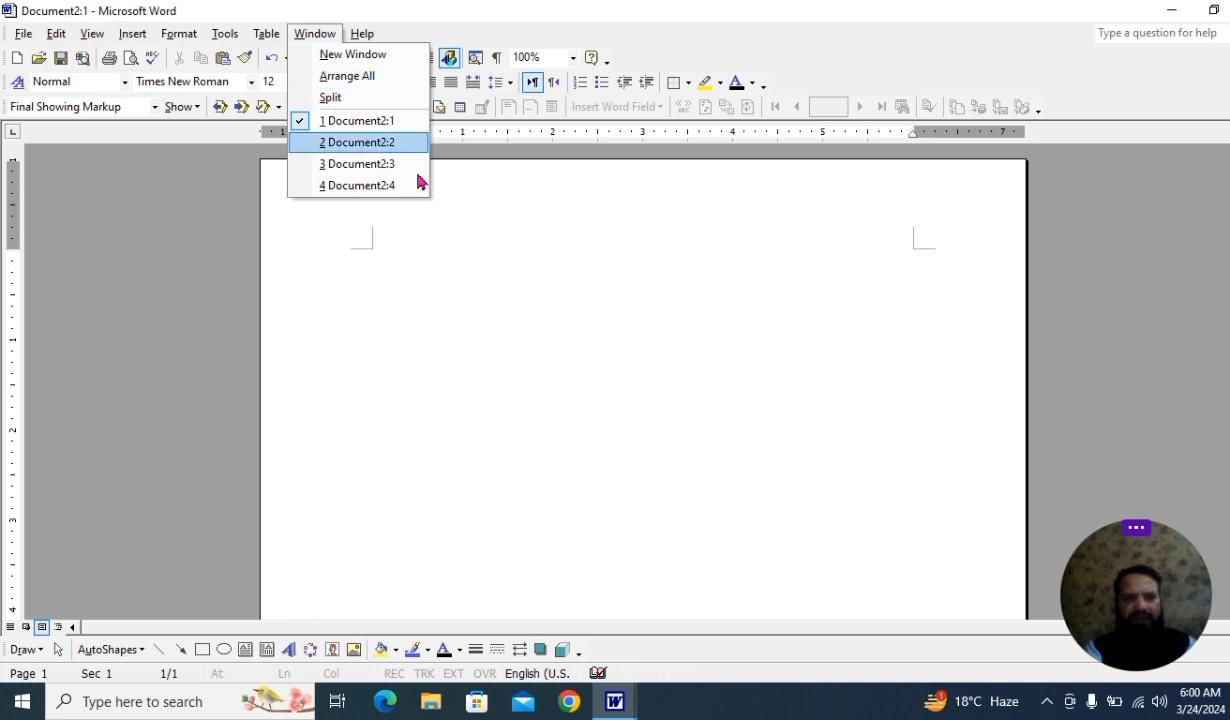
left_click(420, 283)
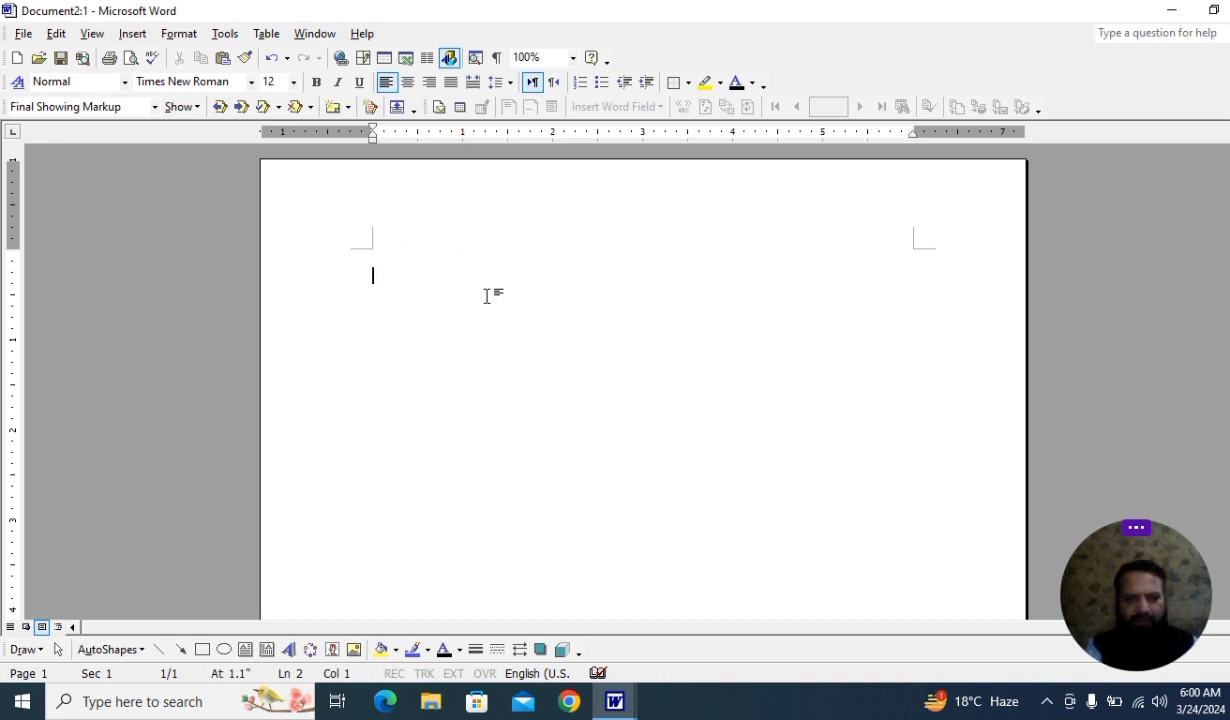
Insert a table with 8 columns and 6 rows at the start of Document2:1.
left_click(140, 36)
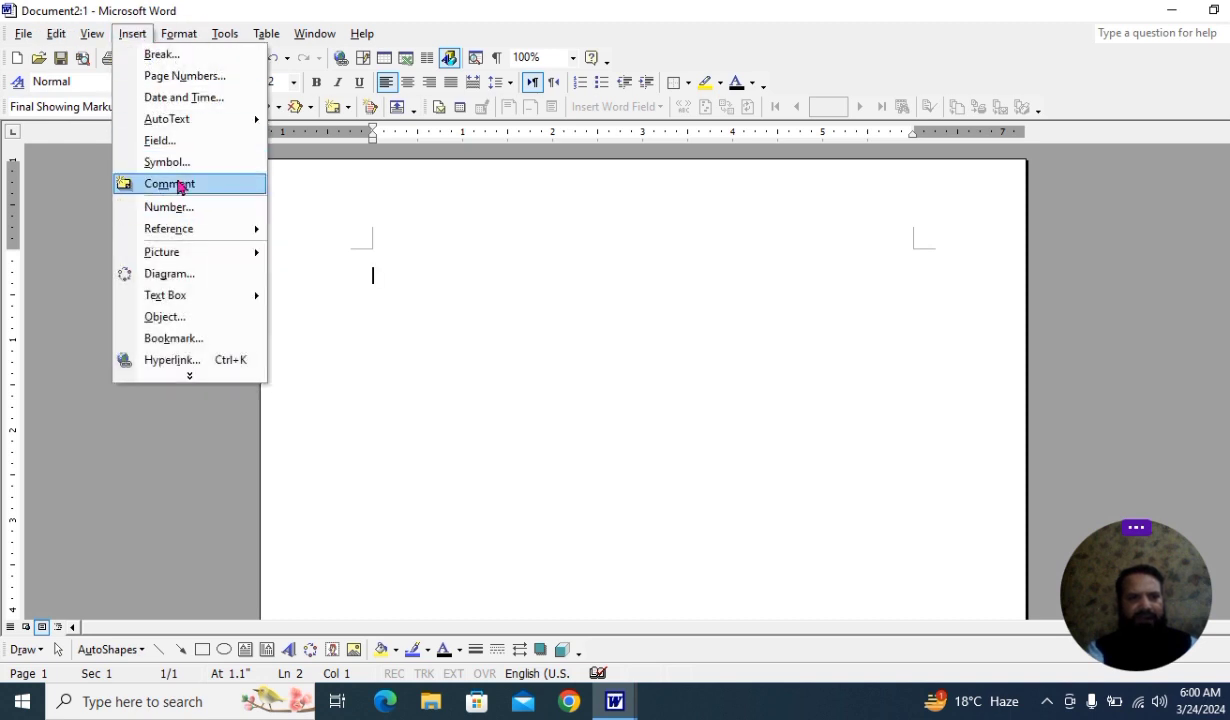
mouse_move(252, 38)
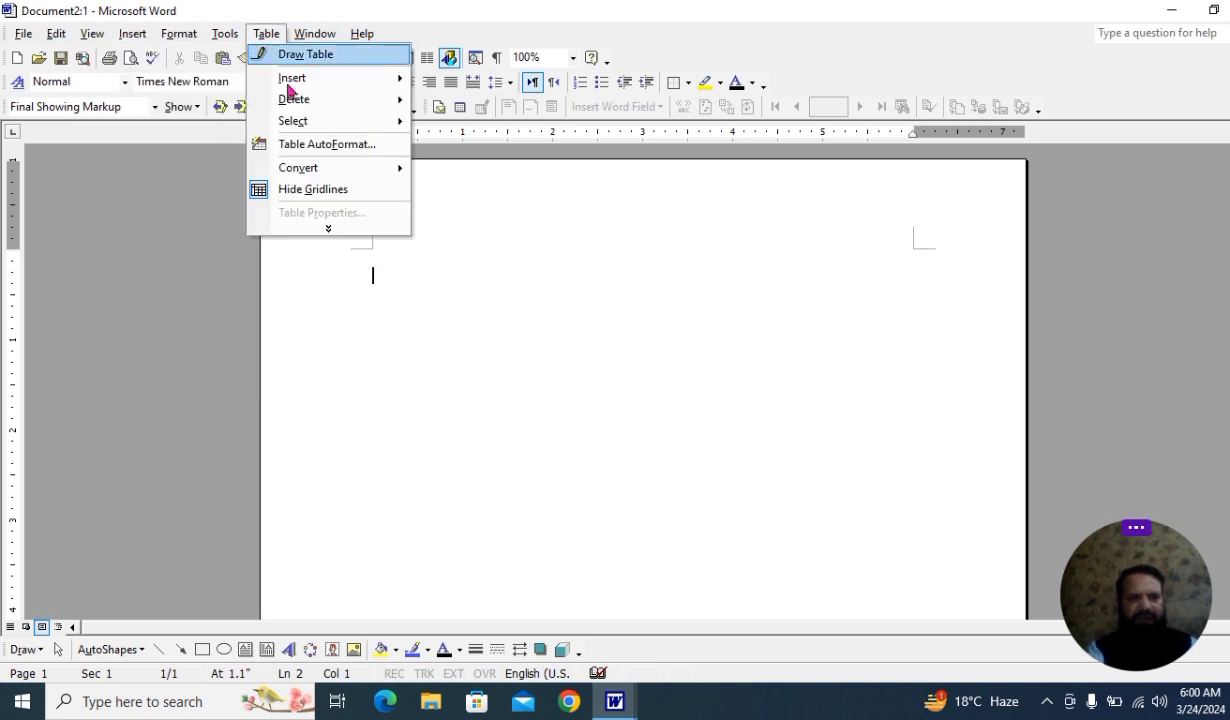
mouse_move(370, 84)
left_click(472, 80)
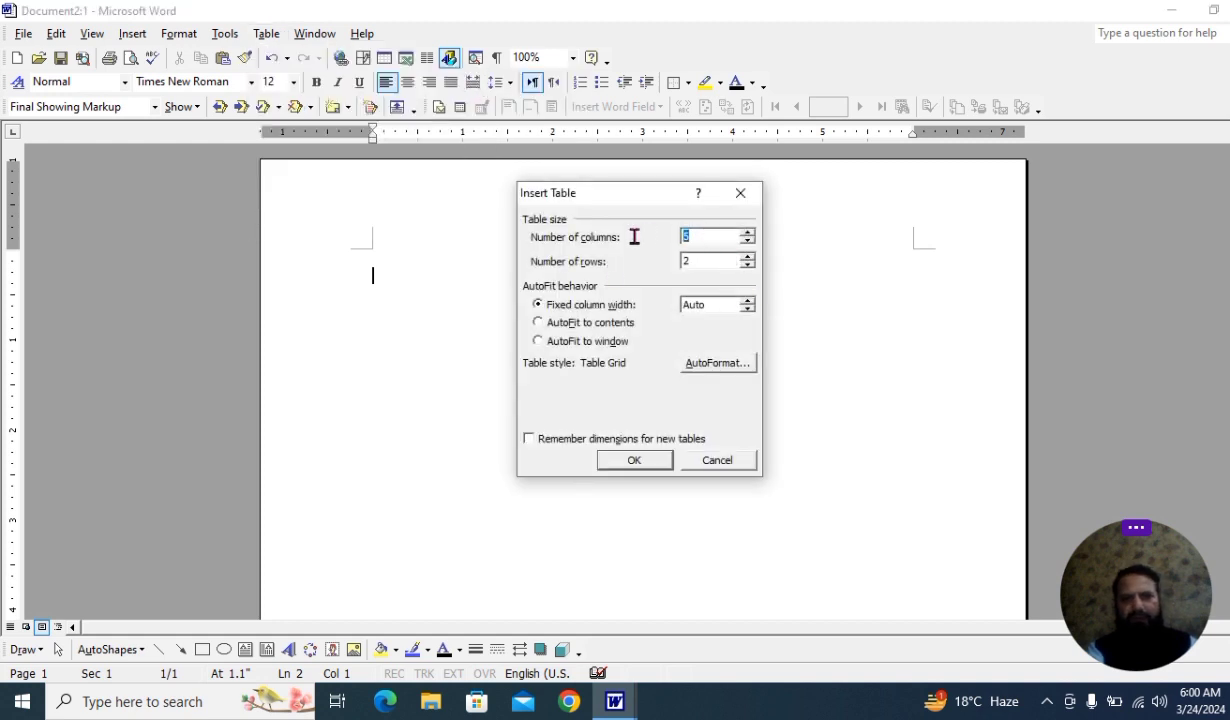
type("8")
key("Tab")
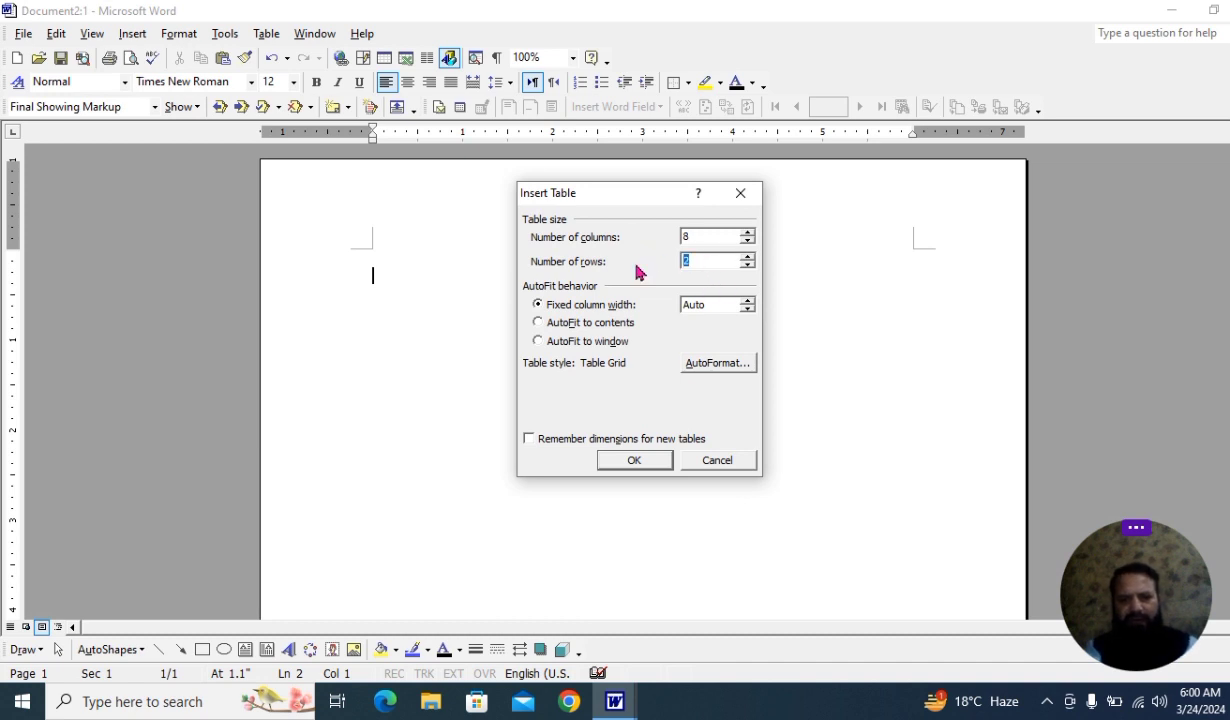
type("6")
left_click(634, 459)
Enter the headings S/N, Name, F.Name and Roll No. in the first four cells of the table's first row.
left_click(392, 277)
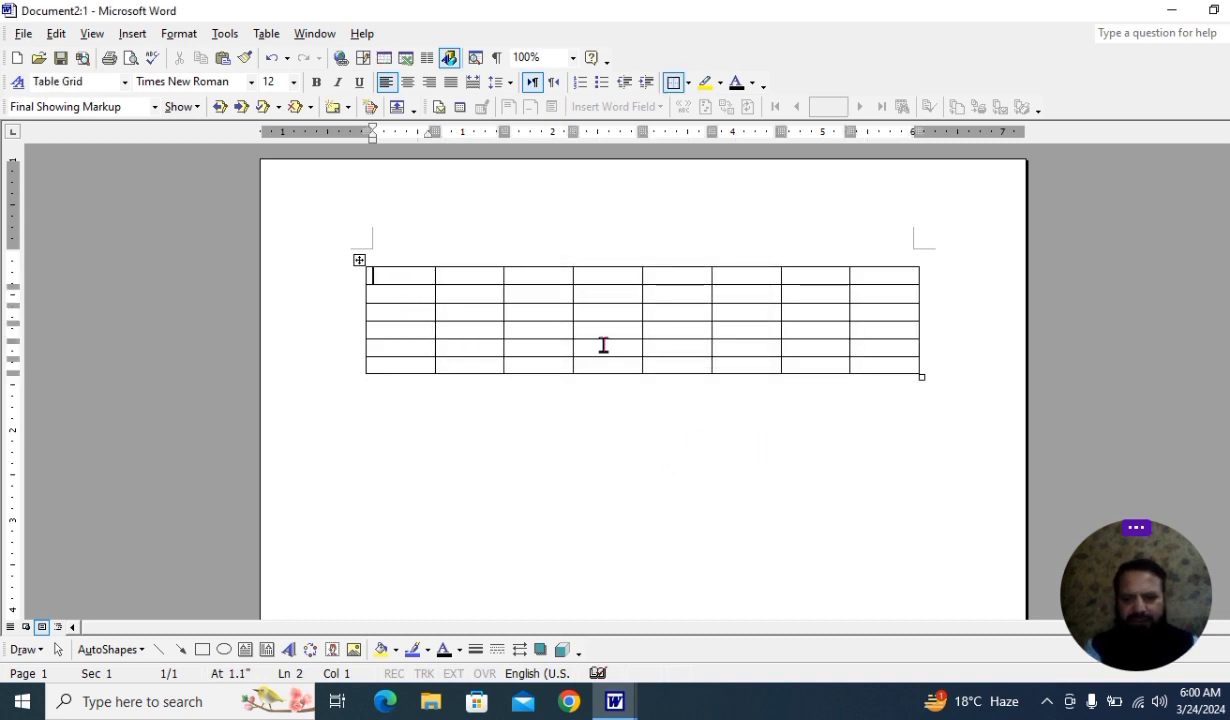
type("S/N")
key("Tab")
type("Name")
key("Tab")
type("F.Name")
key("Tab")
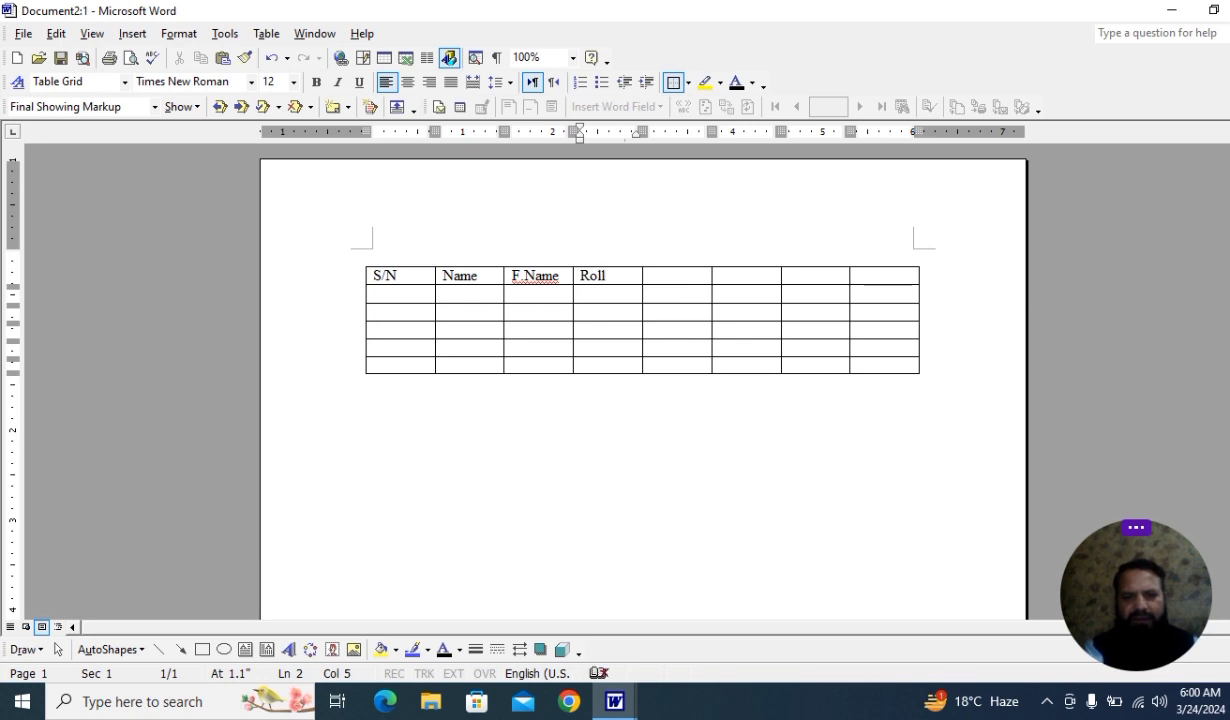
type(".")
key("Tab")
Add the headings "Address", "Ph No.," and "Cast" in the fifth to seventh cells of the header row.
type("Add")
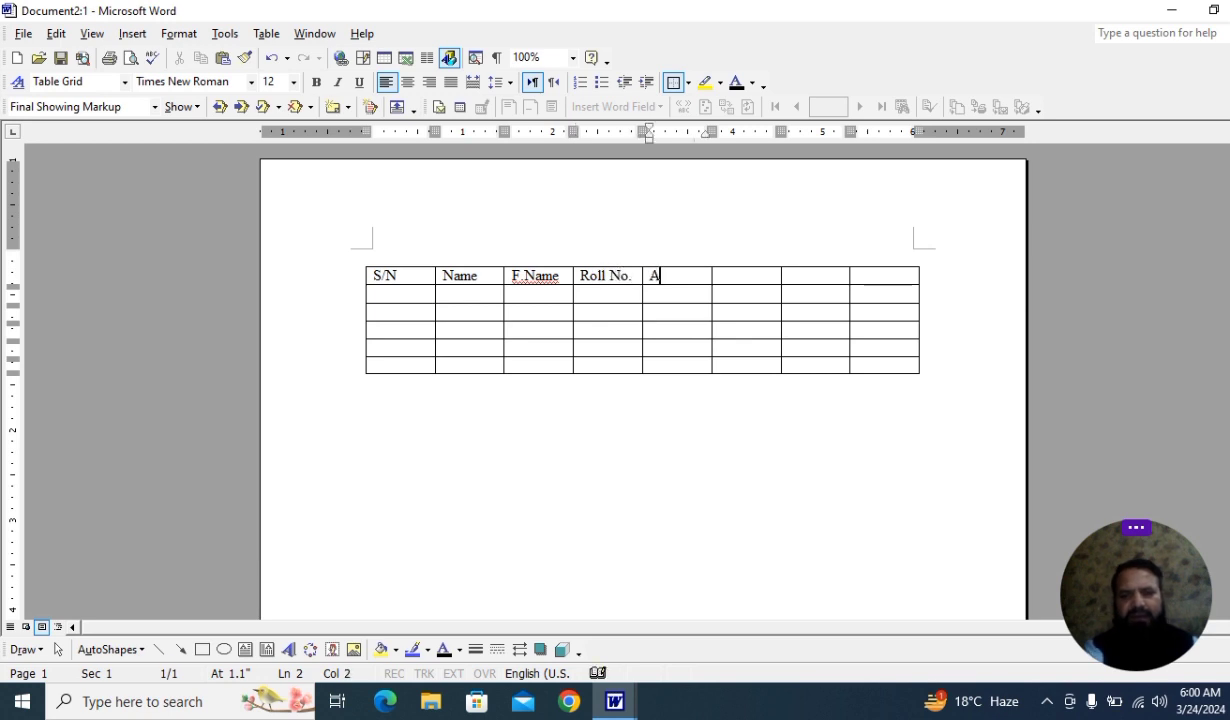
key("Tab")
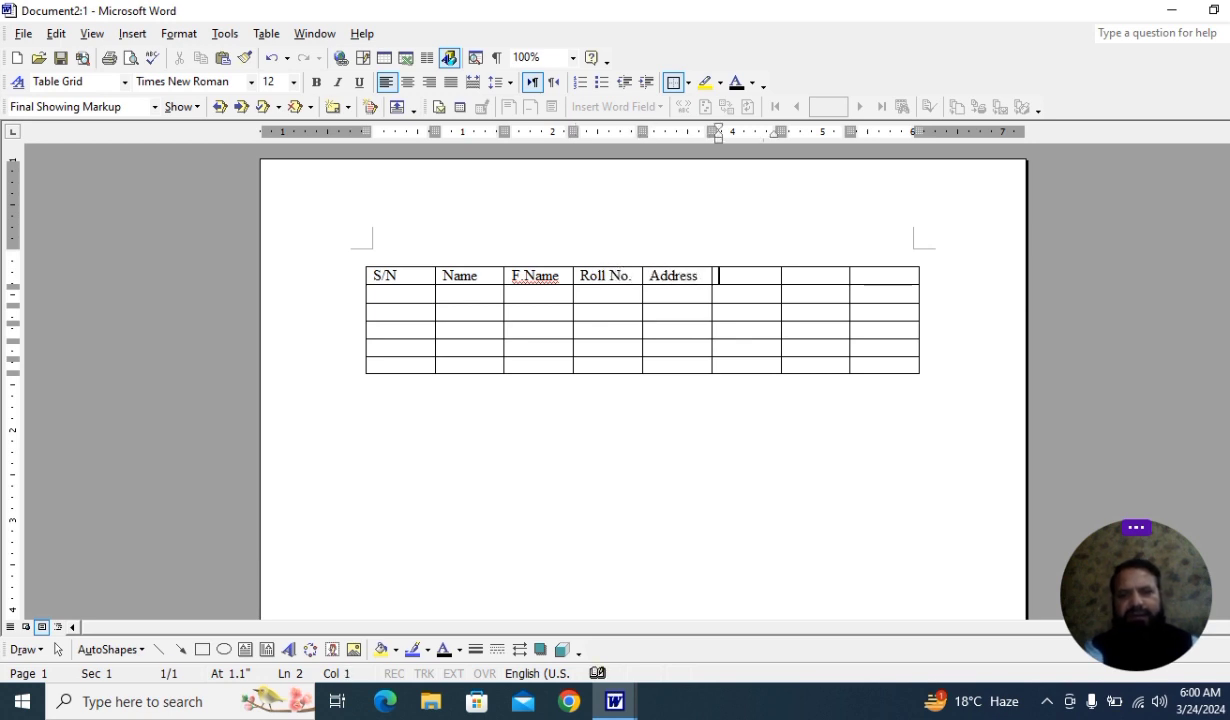
type("Ph No.,")
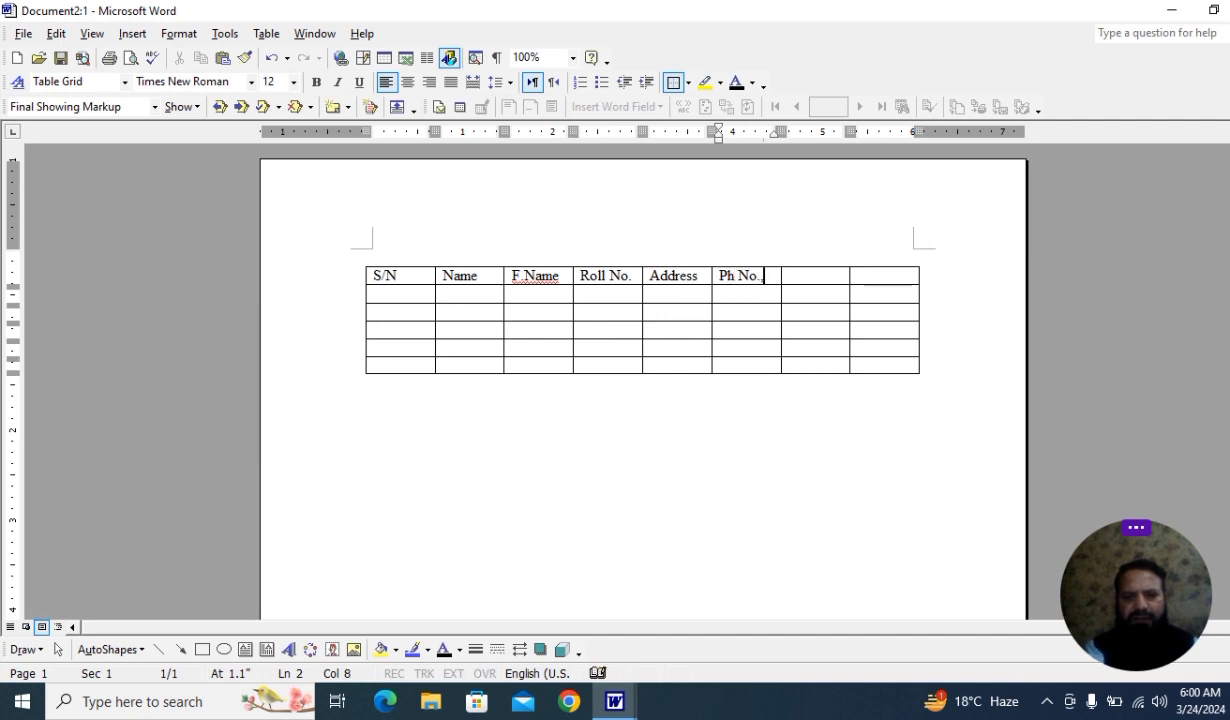
key("Tab")
type("C")
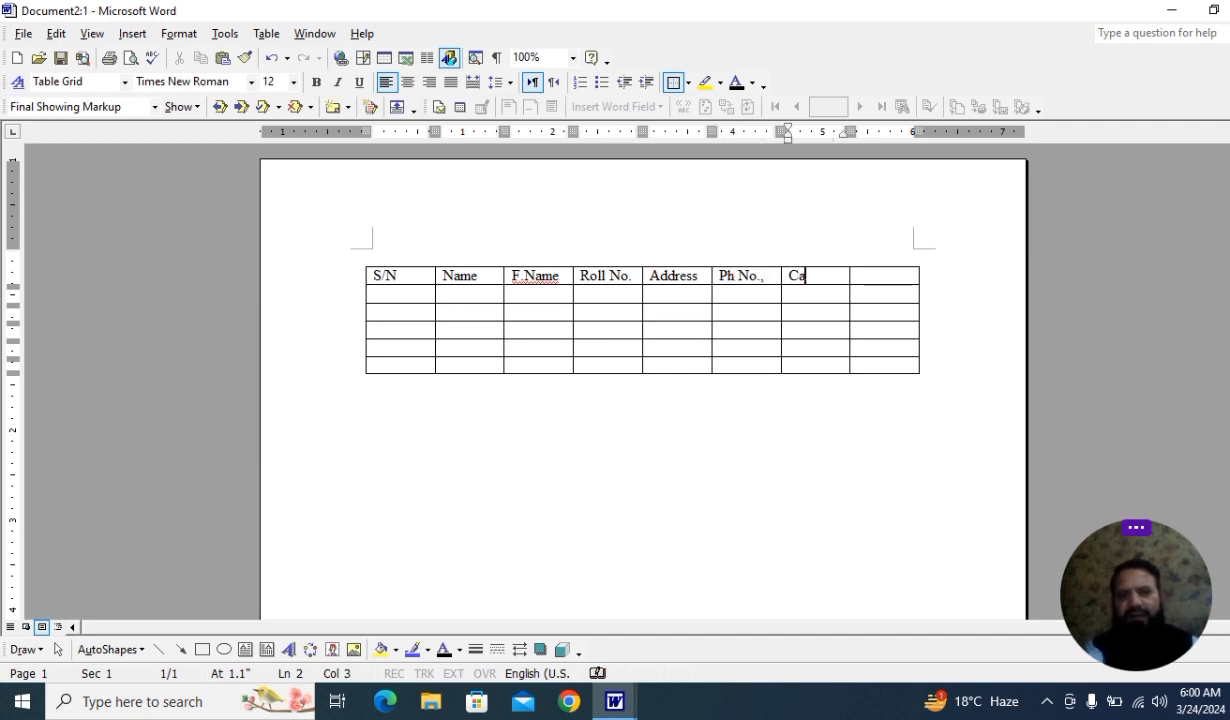
key("Tab")
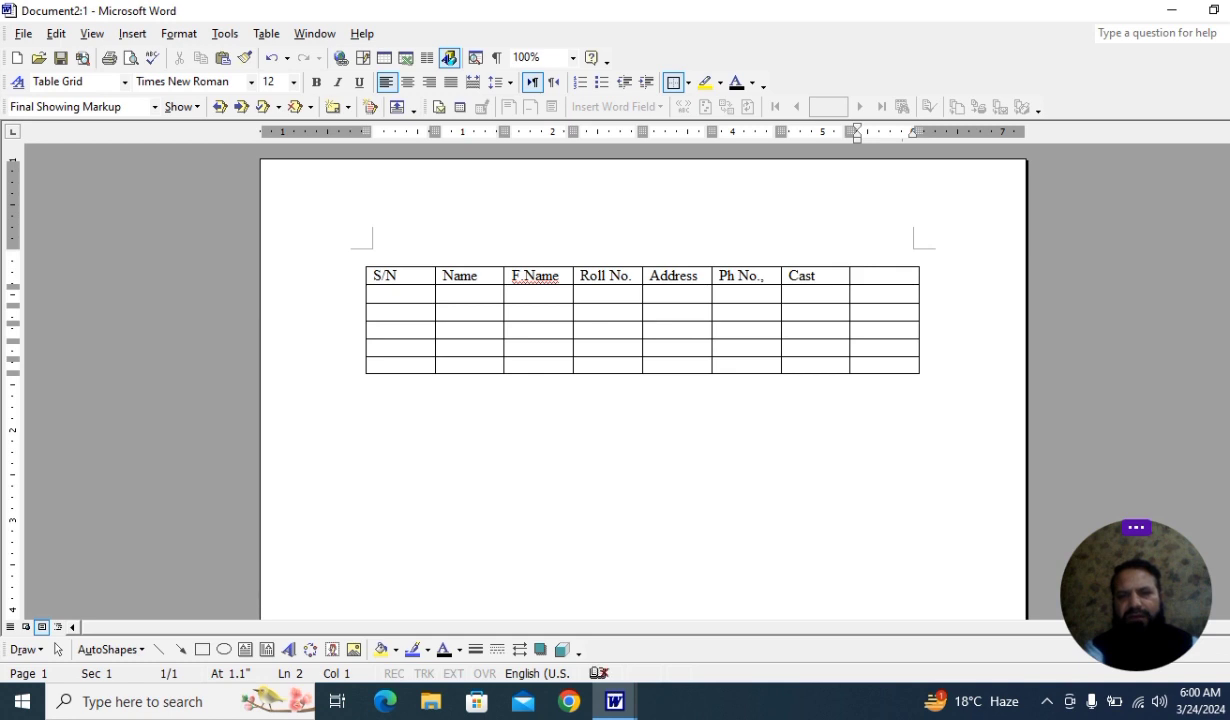
Enter the heading Province in the last cell of the header row.
type("P")
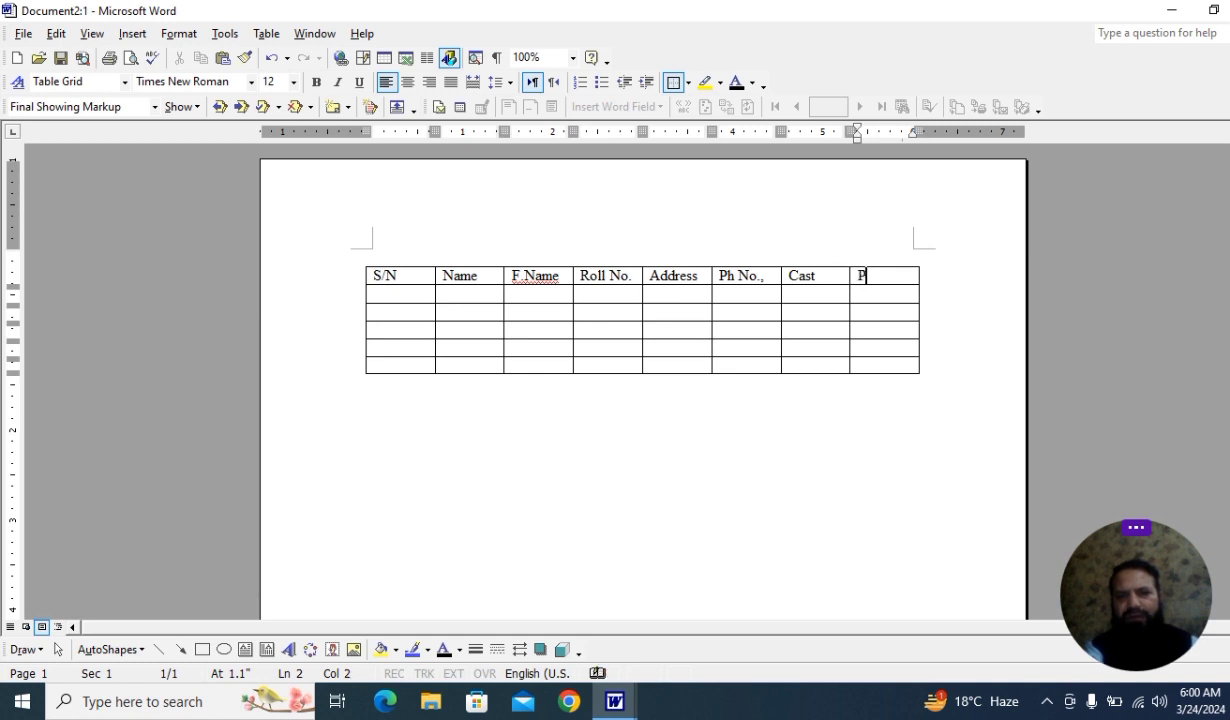
type("e")
key("BackSpace")
type("rovinnce")
key("BackSpace")
key("BackSpace")
key("BackSpace")
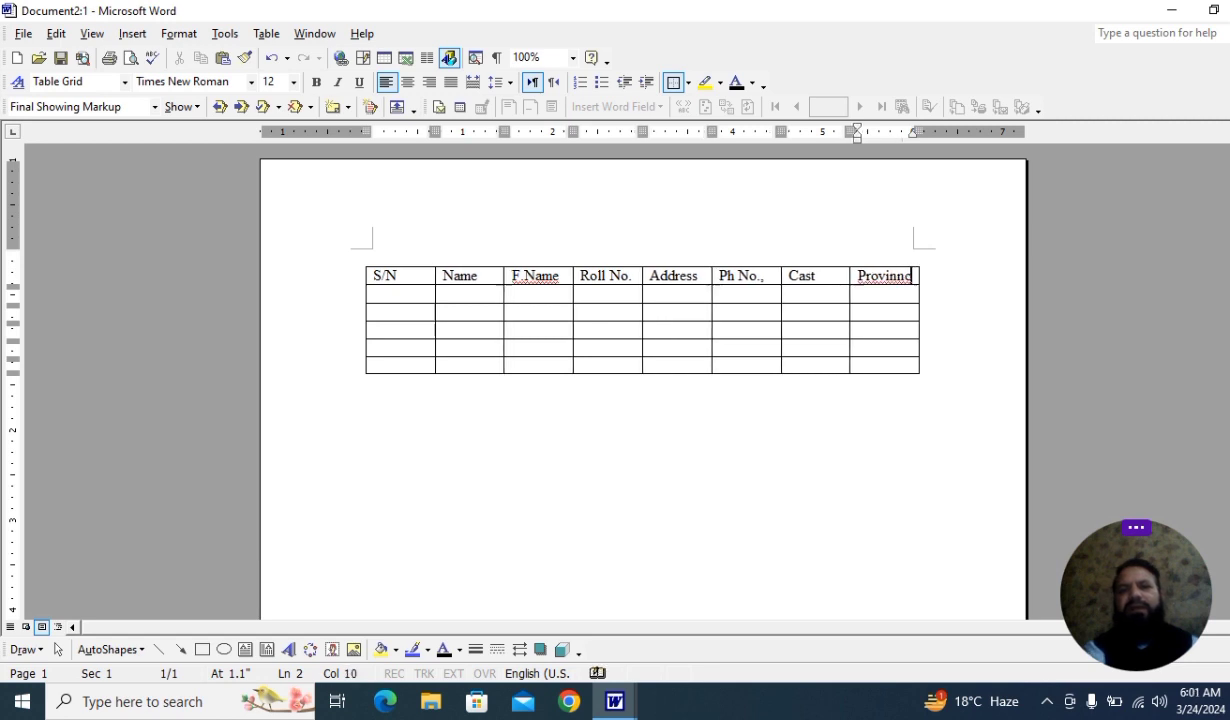
type("ce")
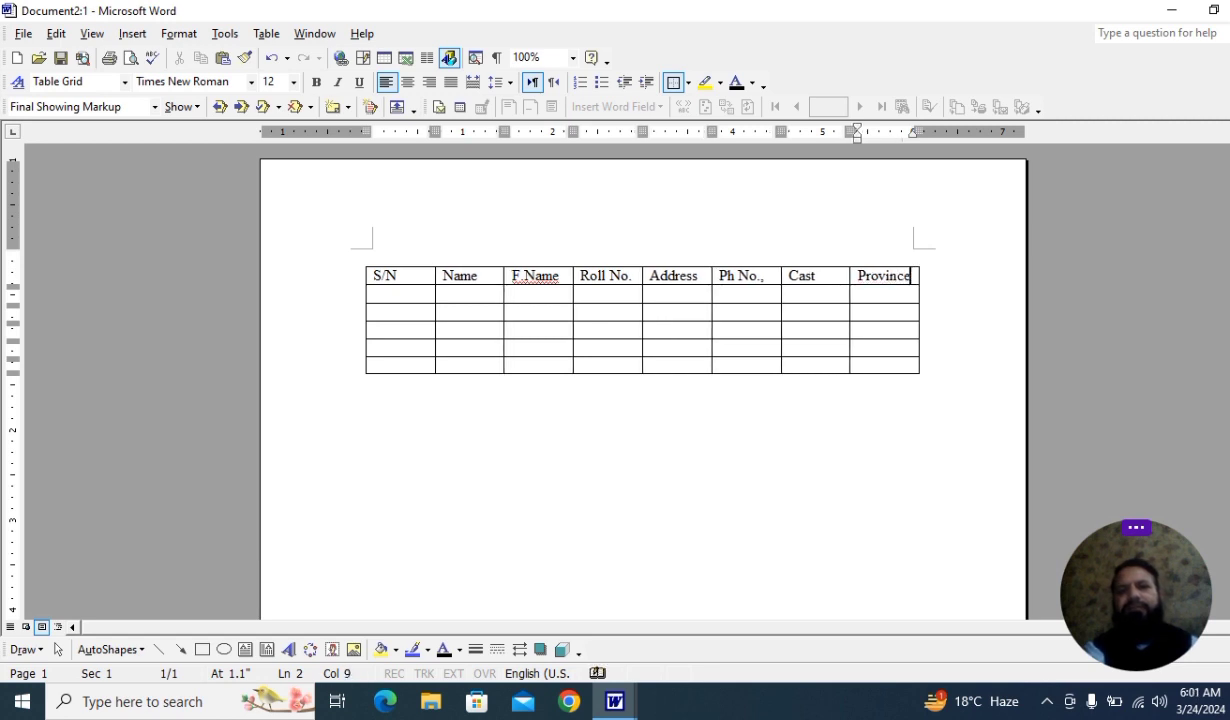
Extend the table below the header row with empty rows, filling page 1 and continuing to the twelfth row on page 2.
left_click(543, 317)
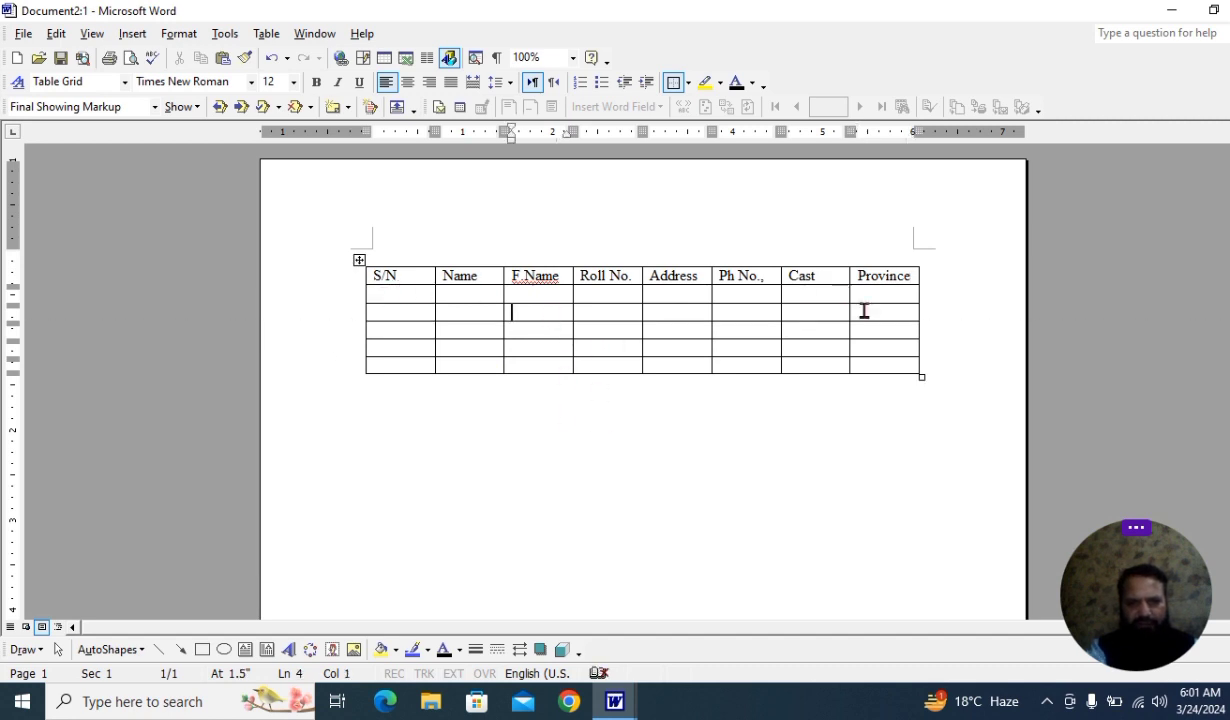
left_click(409, 297)
key("Right")
key("Right")
key("Down")
key("Left")
key("Down")
key("Down")
key("Right")
key("Tab")
key("Tab")
key("Tab")
key("Tab")
key("Tab")
key("Tab")
key("Tab")
key("Tab")
key("Tab")
key("Tab")
key("Tab")
key("Tab")
key("Tab")
key("Tab")
key("Tab")
key("Tab")
key("Tab")
key("Tab")
key("Tab")
key("Tab")
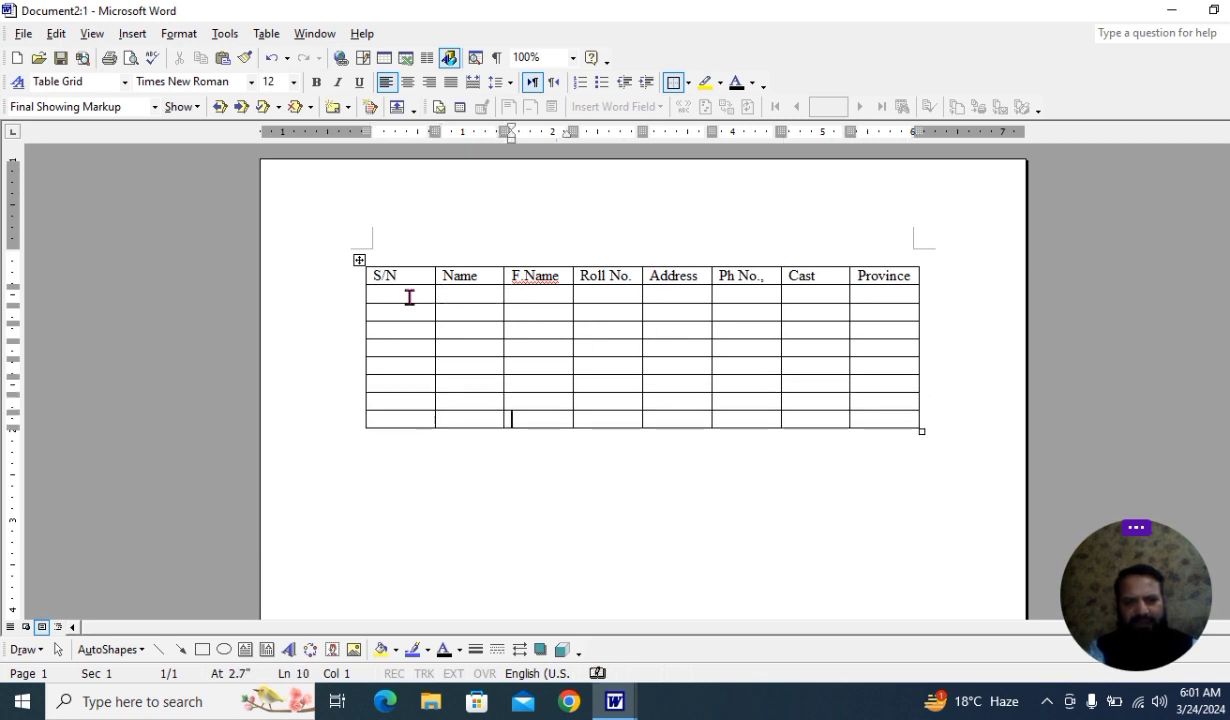
key("Tab")
key("Tab")
key("Tab")
key("Tab")
key("Tab")
key("Tab")
key("Tab")
key("Tab")
key("Tab")
key("Tab")
key("Tab")
key("Tab")
key("Tab")
key("Tab")
key("Tab")
key("Tab")
key("Tab")
key("Tab")
key("Tab")
key("Tab")
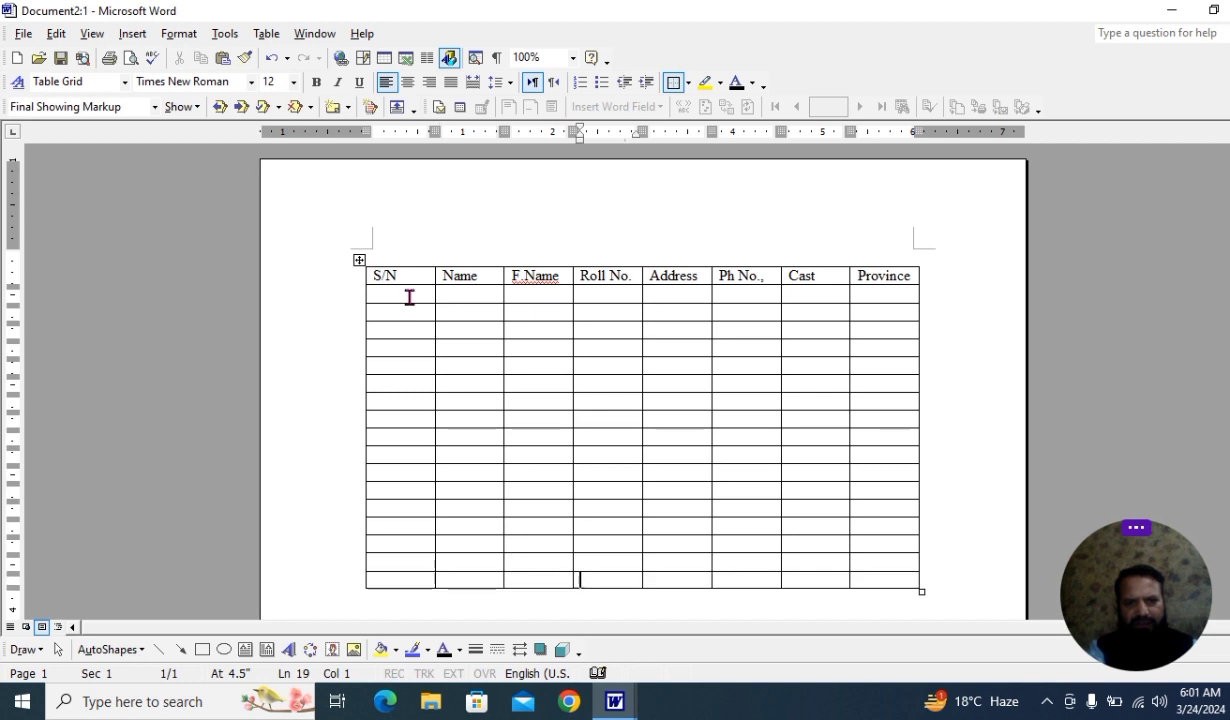
key("Tab")
key("Tab")
key("Tab")
key("Tab")
key("Tab")
key("Tab")
key("Tab")
key("Tab")
key("Tab")
key("Tab")
key("Tab")
key("Tab")
key("Tab")
key("Tab")
key("Tab")
key("Tab")
key("Tab")
key("Tab")
key("Tab")
key("Tab")
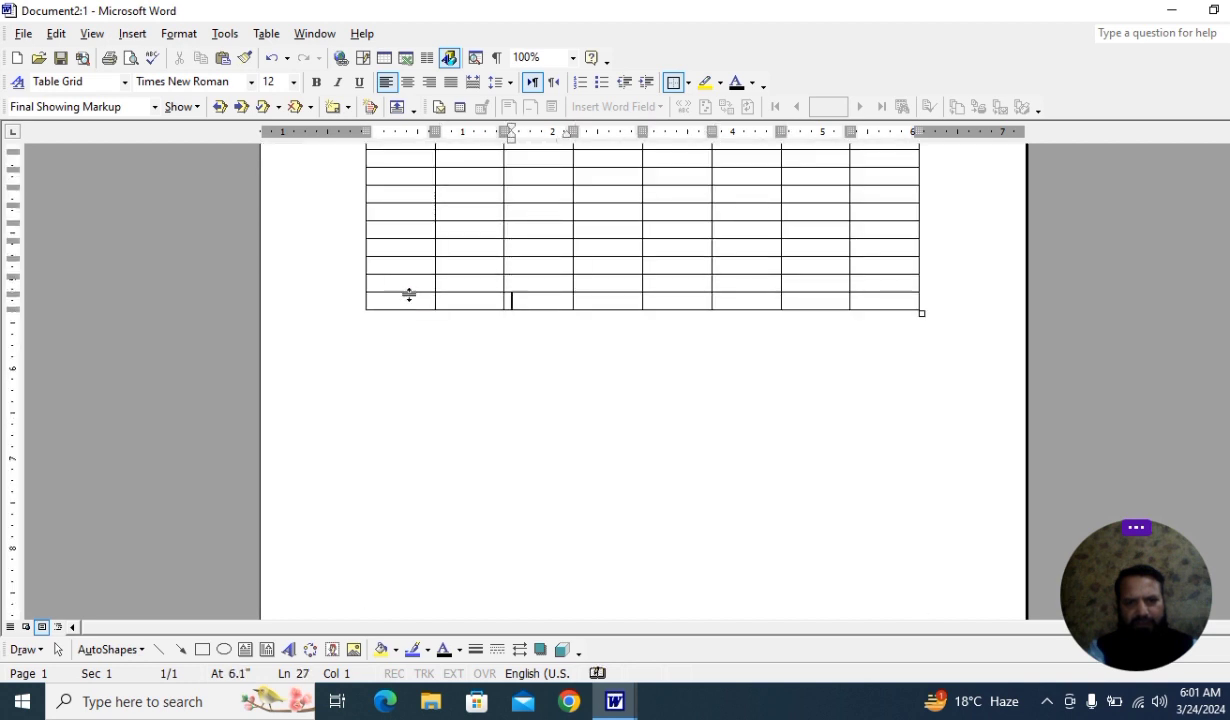
key("Tab")
key("Tab")
key("Tab")
key("Tab")
key("Tab")
key("Tab")
key("Tab")
key("Tab")
key("Tab")
key("Tab")
key("Tab")
key("Tab")
key("Tab")
key("Tab")
key("Tab")
key("Tab")
key("Tab")
key("Tab")
key("Tab")
key("Tab")
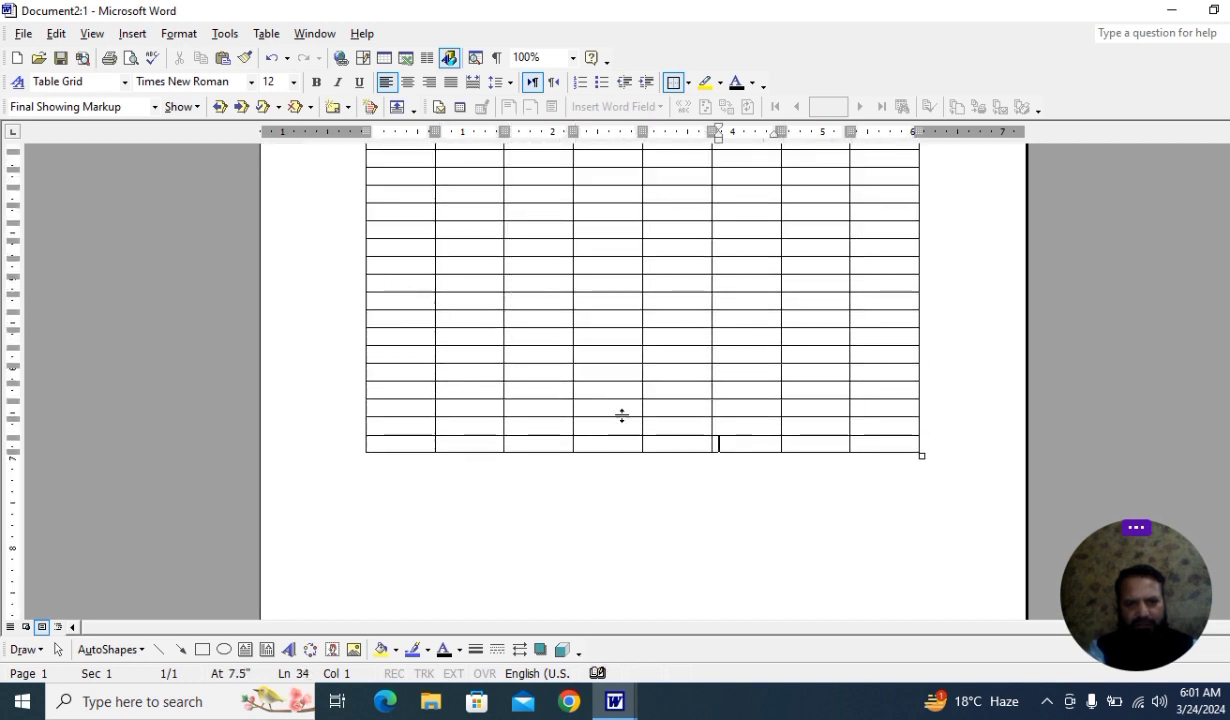
key("Tab")
key("Tab")
key("Tab")
key("Tab")
key("Tab")
key("Tab")
key("Tab")
key("Tab")
key("Tab")
key("Tab")
key("Tab")
key("Tab")
key("Tab")
key("Tab")
key("Tab")
key("Tab")
key("Tab")
key("Tab")
key("Tab")
key("Tab")
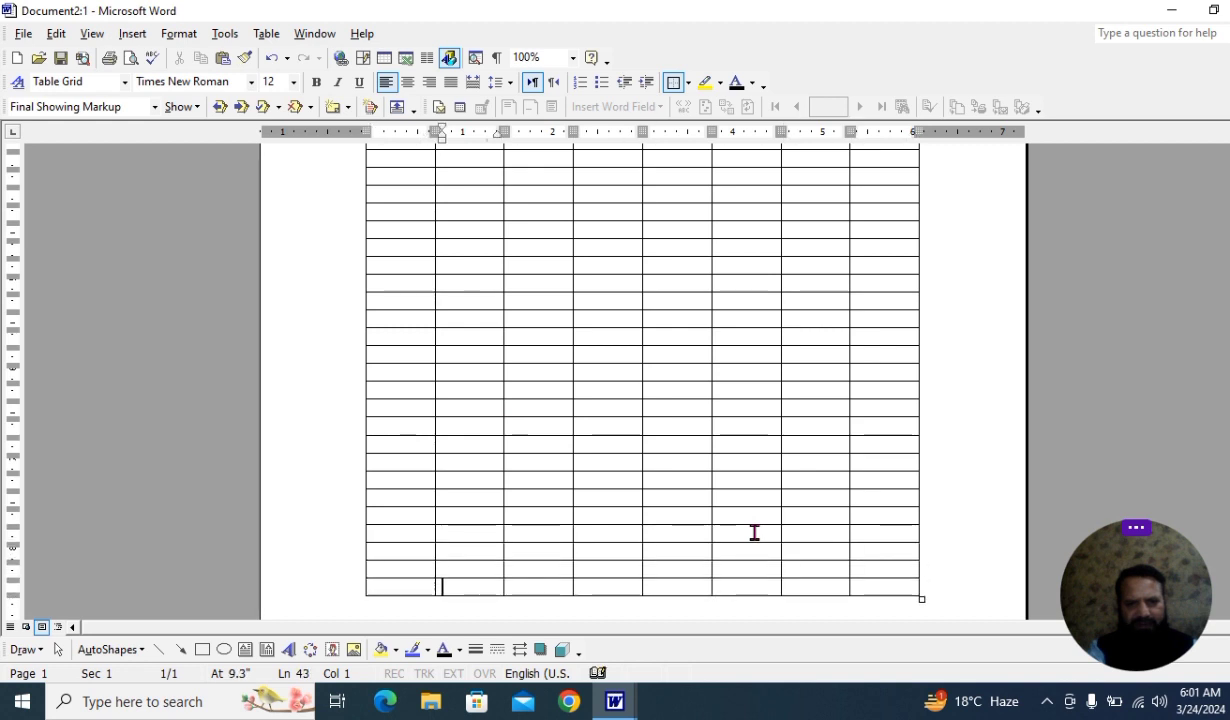
key("Tab")
key("Tab")
key("Tab")
key("Tab")
key("Tab")
key("Tab")
key("Tab")
key("Tab")
key("Tab")
key("Tab")
key("Tab")
key("Tab")
key("Tab")
key("Tab")
key("Tab")
key("Tab")
key("Tab")
key("Tab")
key("Tab")
key("Tab")
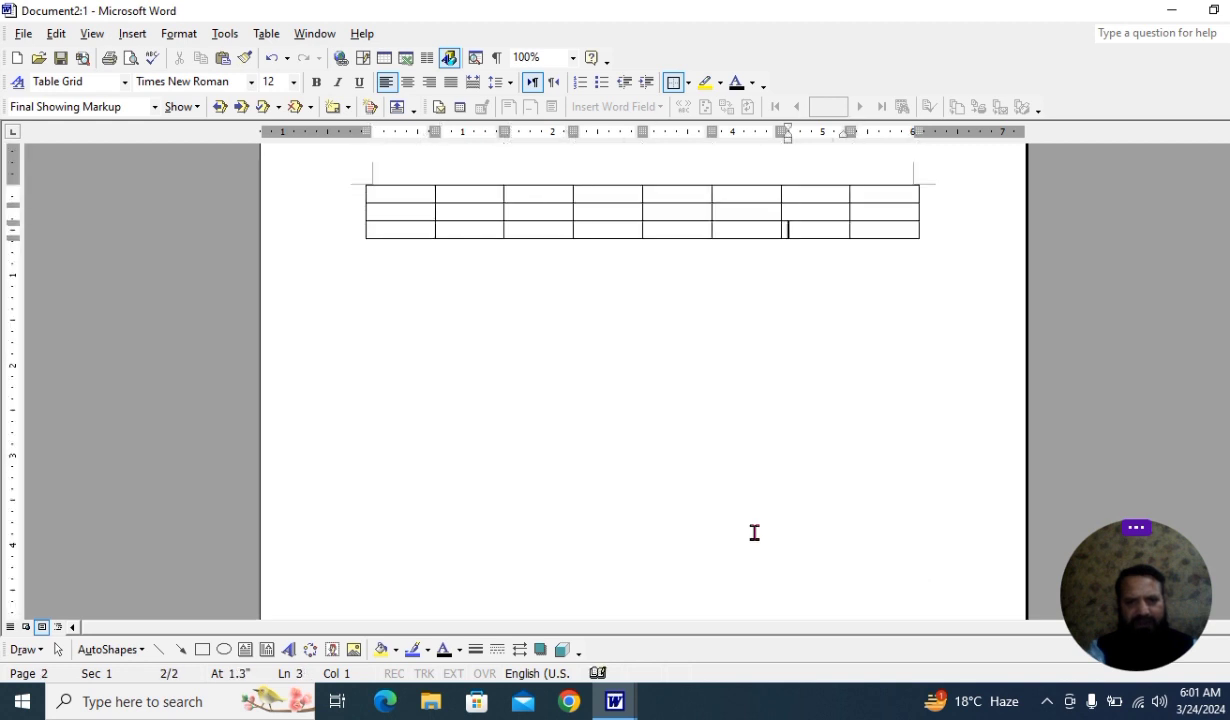
key("Tab")
key("Tab")
key("Tab")
key("Tab")
key("Tab")
key("Tab")
key("Tab")
key("Tab")
key("Tab")
key("Tab")
key("Tab")
key("Tab")
key("Tab")
key("Tab")
key("Tab")
key("Tab")
key("Tab")
key("Tab")
key("Tab")
key("Tab")
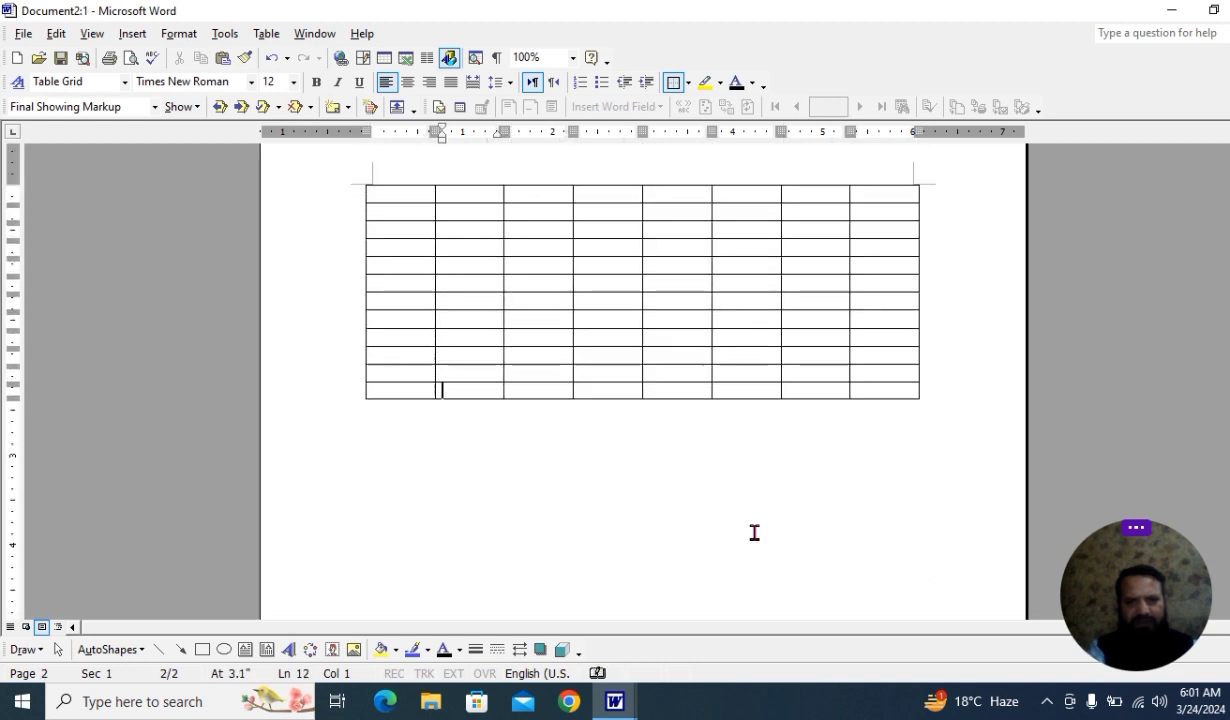
Extend the table with more empty rows through the rest of page 2 and up to the fourth row on page 3.
key("Tab")
key("Tab")
key("Tab")
key("Tab")
key("Tab")
key("Tab")
key("Tab")
key("Tab")
key("Tab")
key("Tab")
key("Tab")
key("Tab")
key("Tab")
key("Tab")
key("Tab")
key("Tab")
key("Tab")
key("Tab")
key("Tab")
key("Tab")
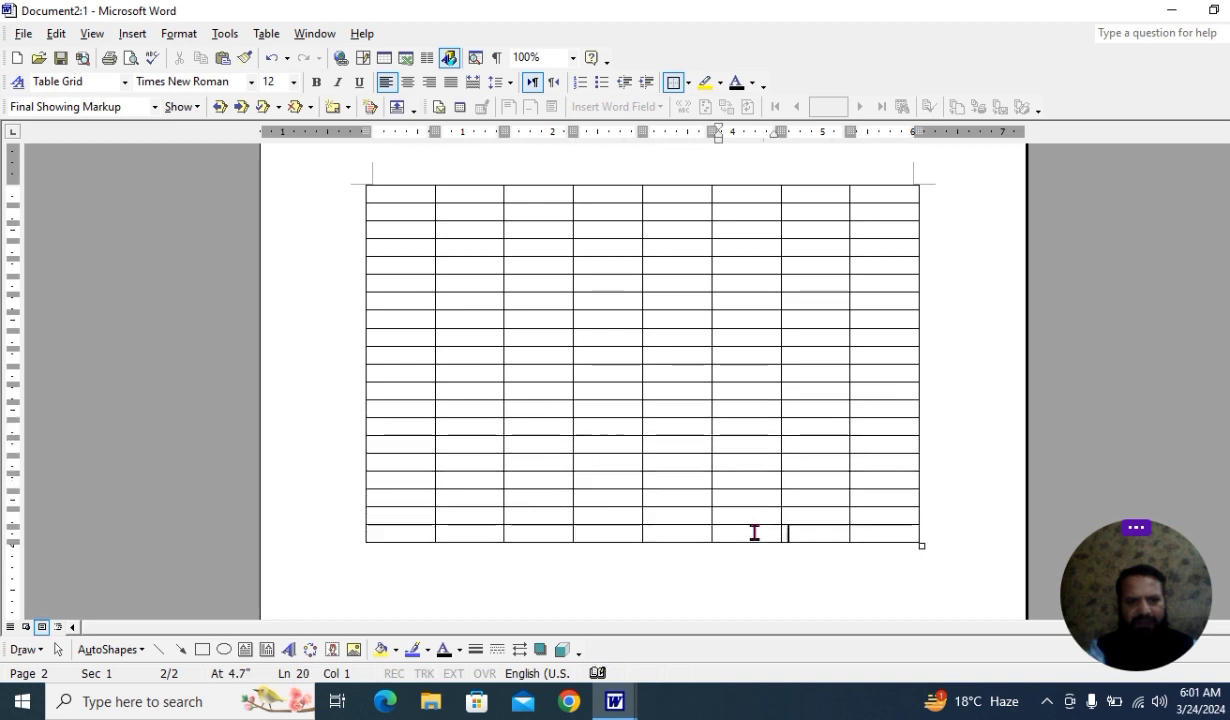
key("Tab")
key("Tab")
key("Tab")
key("Tab")
key("Tab")
key("Tab")
key("Tab")
key("Tab")
key("Tab")
key("Tab")
key("Tab")
key("Tab")
key("Tab")
key("Tab")
key("Tab")
key("Tab")
key("Tab")
key("Tab")
key("Tab")
key("Tab")
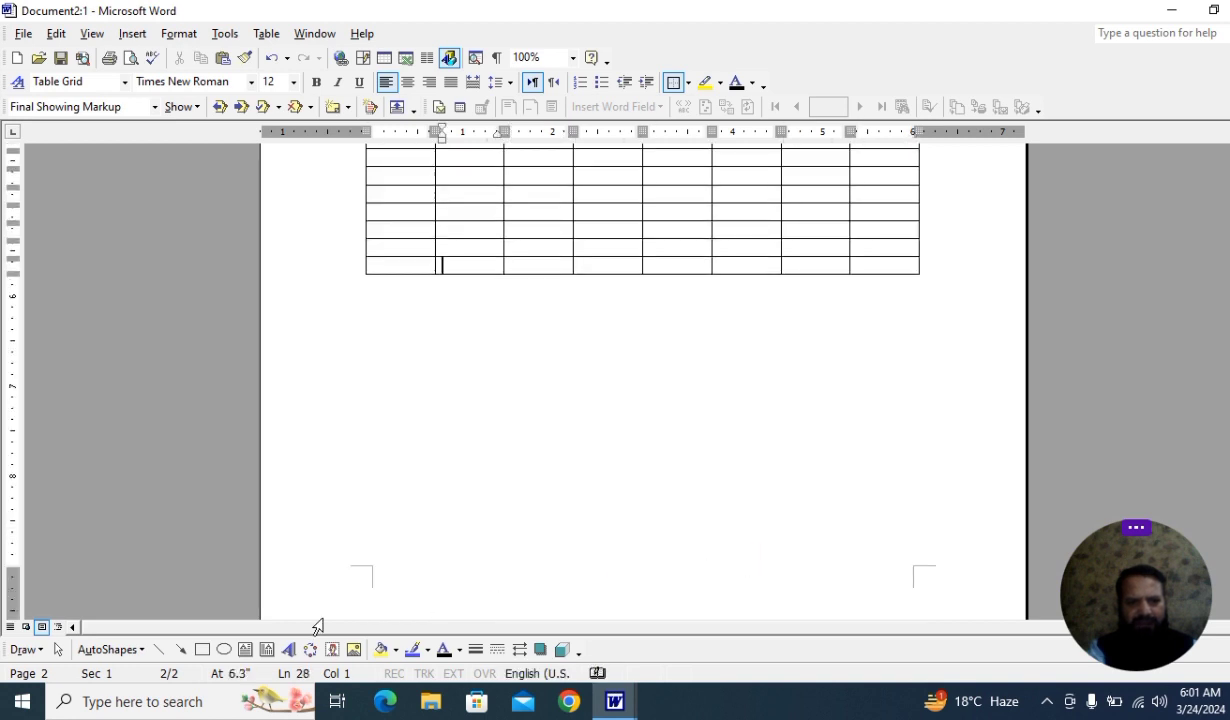
key("Tab")
key("Tab")
key("Tab")
key("Tab")
key("Tab")
key("Tab")
key("Tab")
key("Tab")
key("Tab")
key("Tab")
key("Tab")
key("Tab")
key("Tab")
key("Tab")
key("Tab")
key("Tab")
key("Tab")
key("Tab")
key("Tab")
key("Tab")
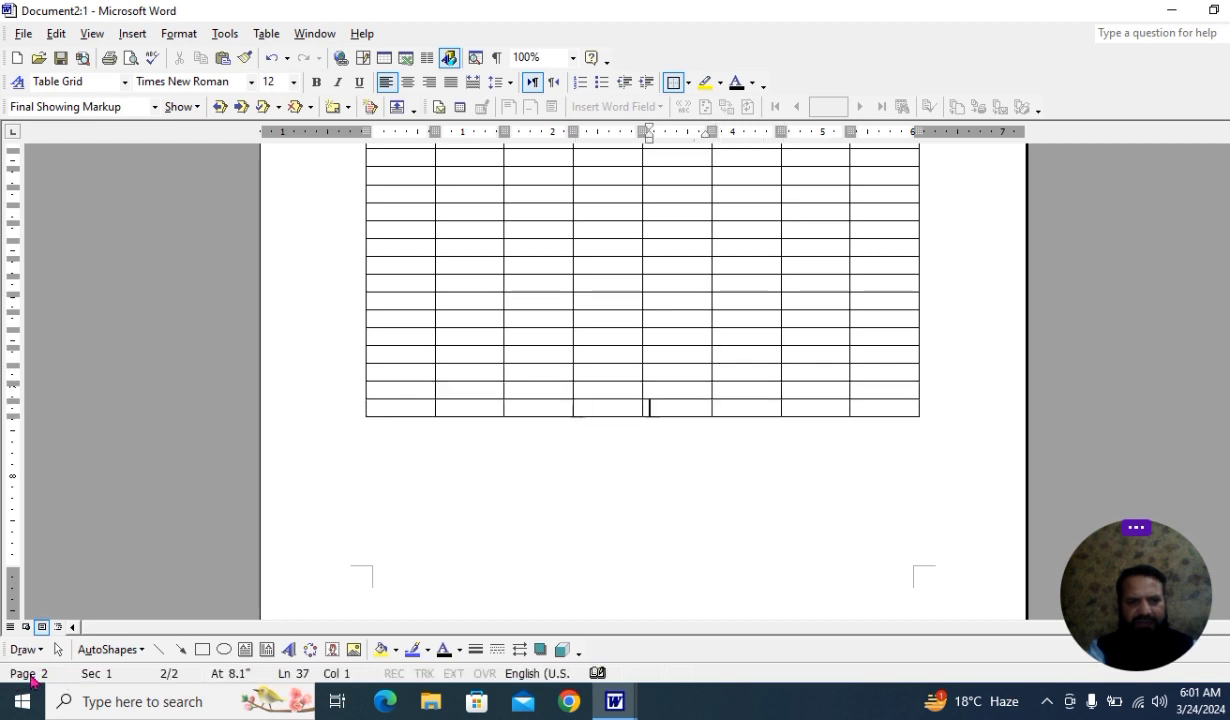
key("Tab")
key("Tab")
key("Tab")
key("Tab")
key("Tab")
key("Tab")
key("Tab")
key("Tab")
key("Tab")
key("Tab")
key("Tab")
key("Tab")
key("Tab")
key("Tab")
key("Tab")
key("Tab")
key("Tab")
key("Tab")
key("Tab")
key("Tab")
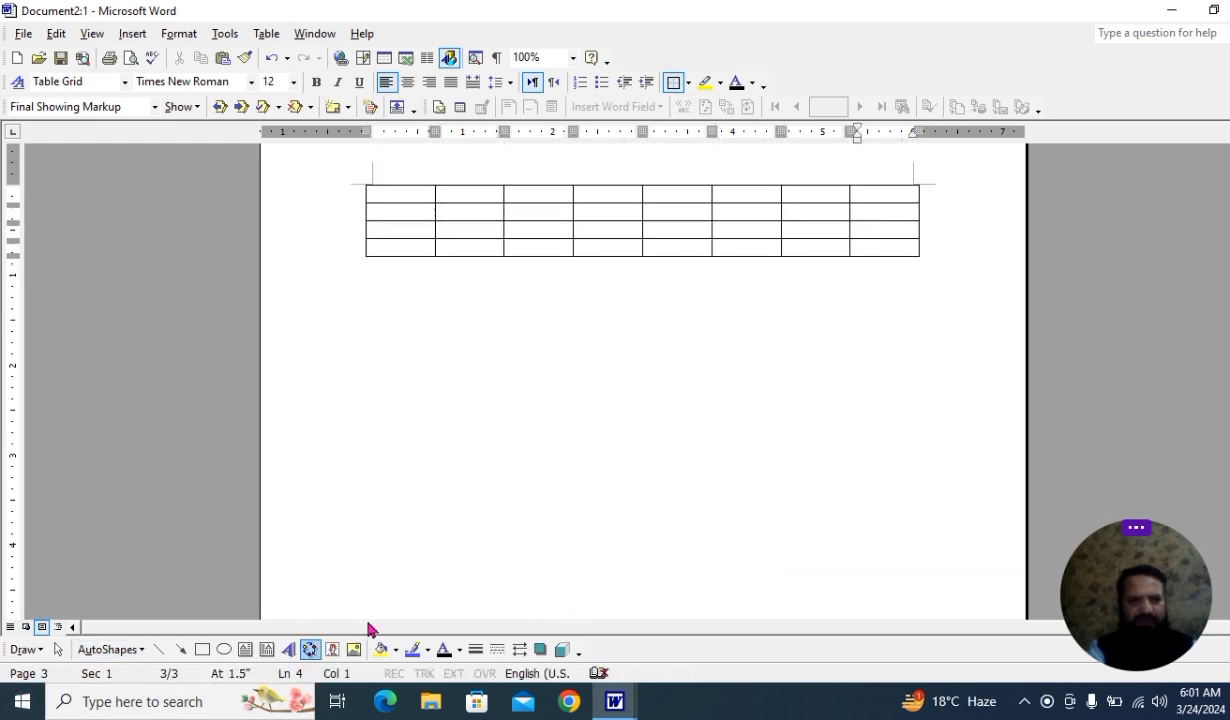
Number the first three rows below the header 1, 2 and 3 in the S/N column.
scroll(695, 473, "up", 15)
scroll(695, 475, "up", 7)
scroll(694, 475, "down", 20)
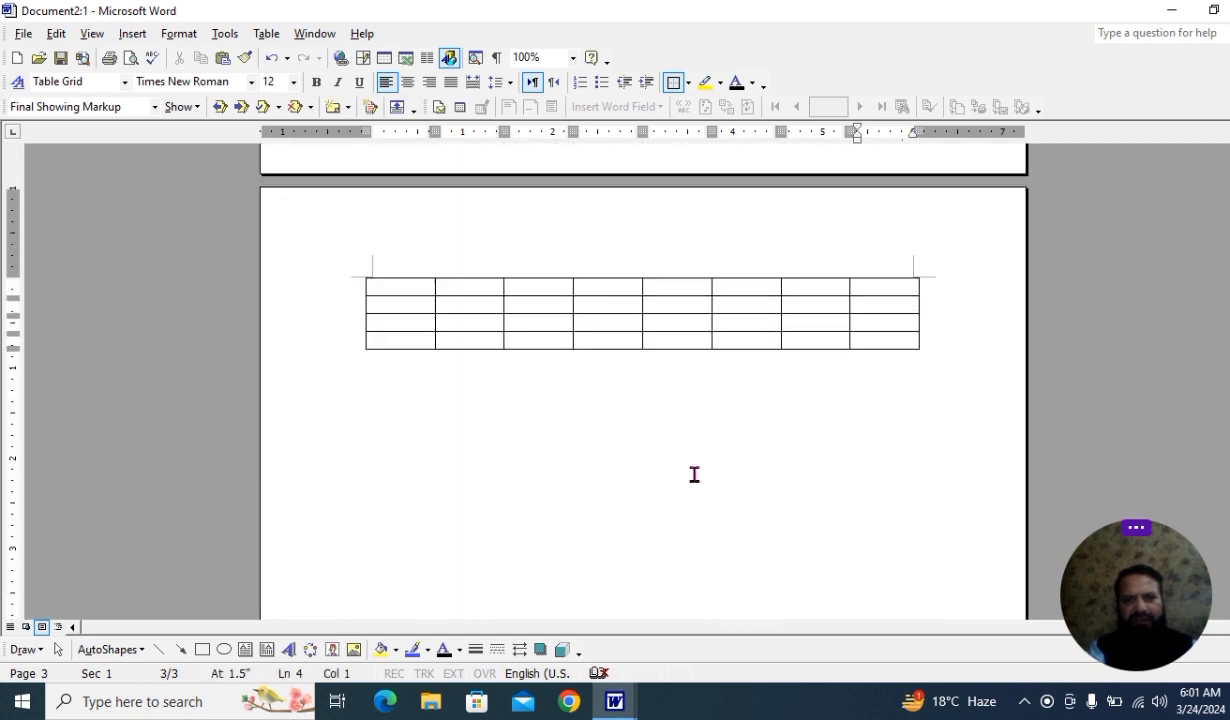
scroll(693, 474, "up", 8)
scroll(693, 474, "up", 10)
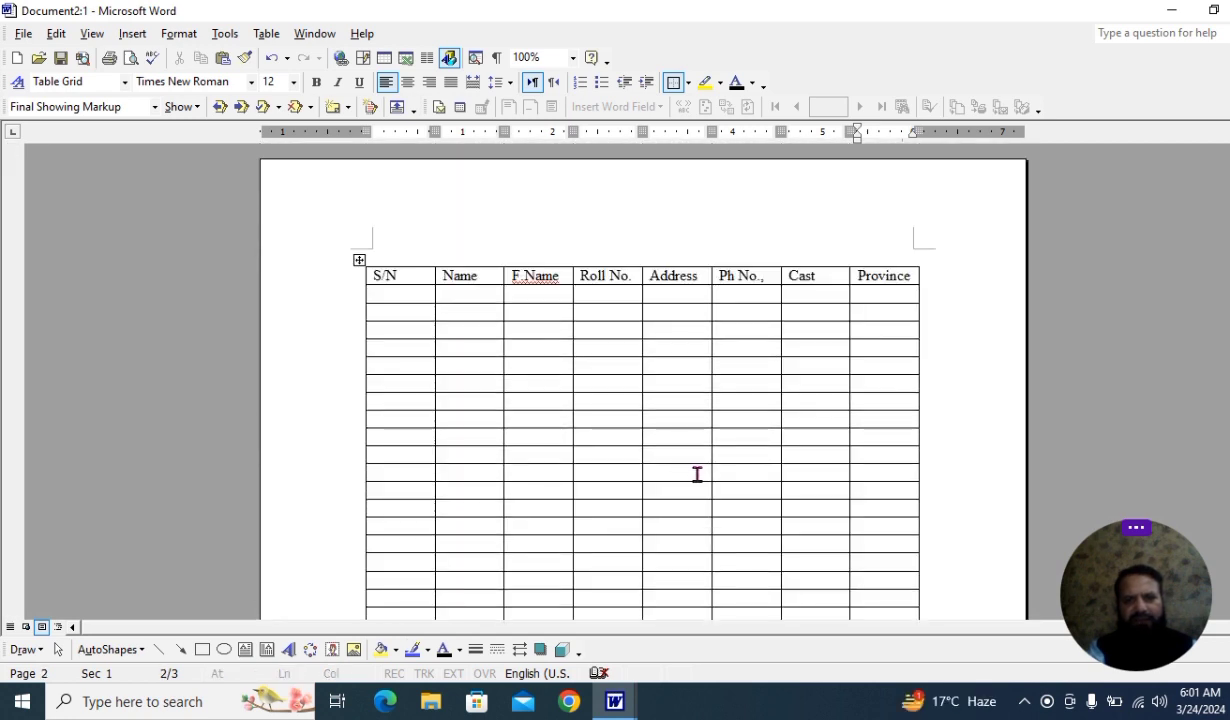
left_click(410, 297)
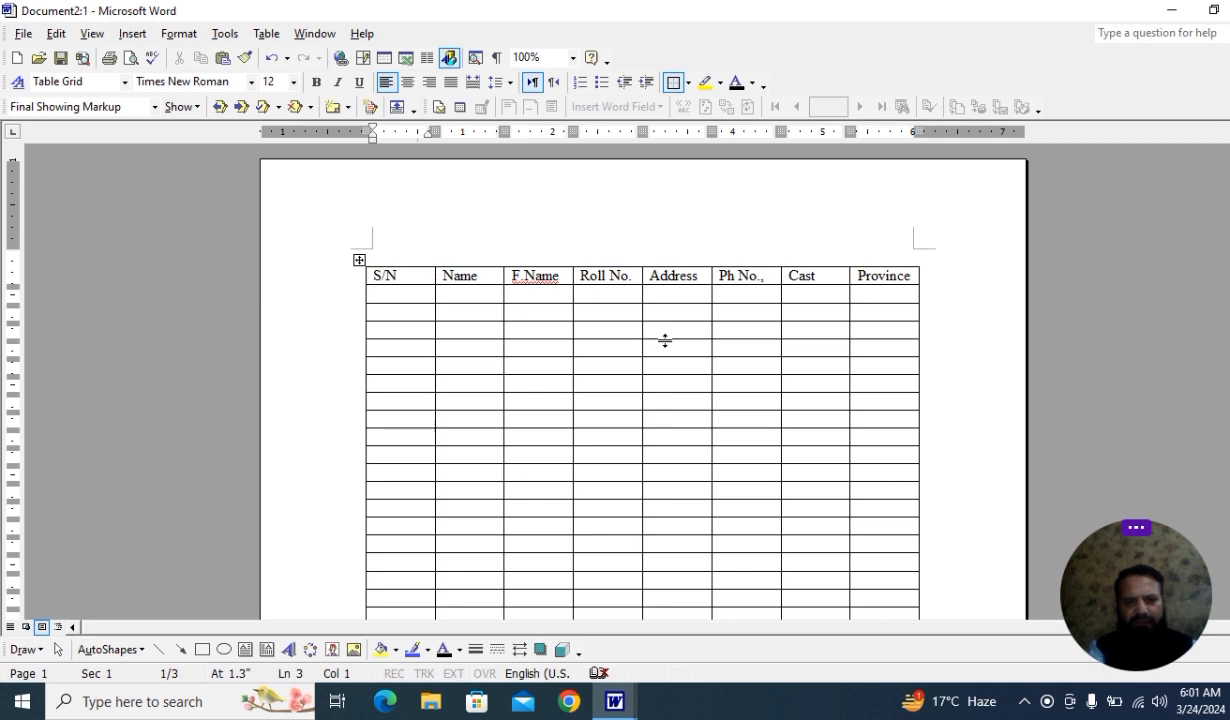
type("1")
key("Down")
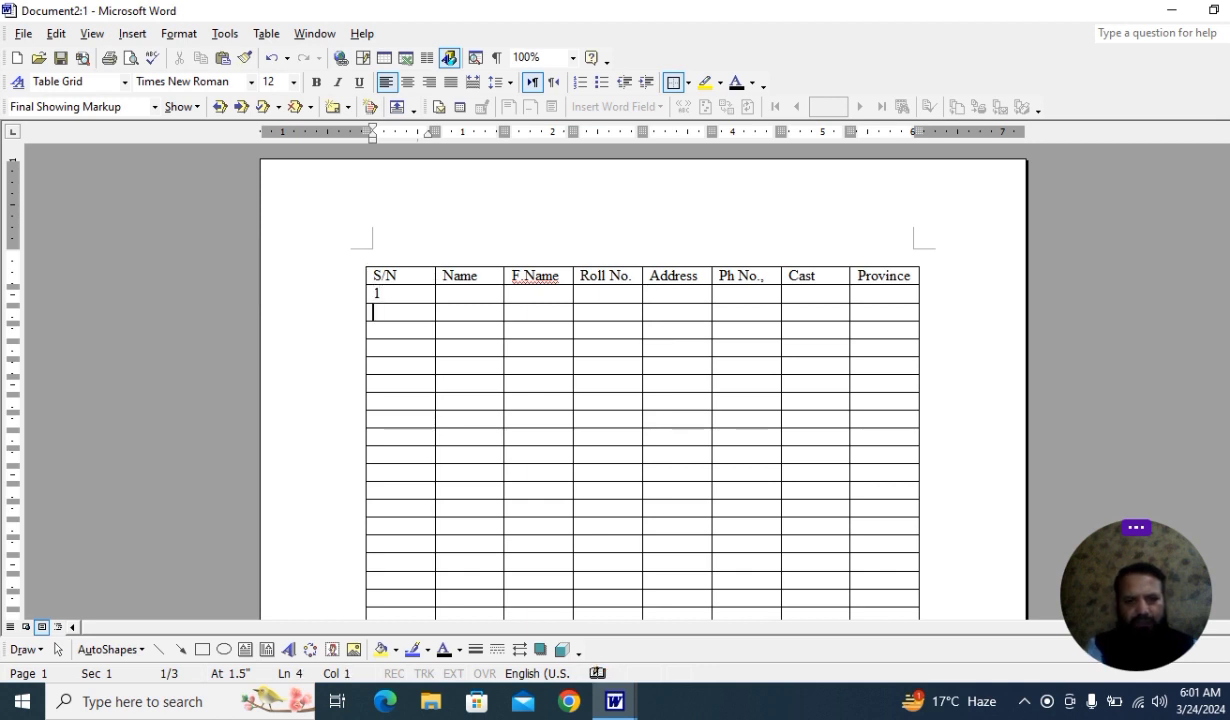
key("Up")
key("Up")
key("Up")
key("Up")
key("Up")
Fill in the person's name and the father's name in row 1, under the Name and F.Name headings.
key("Right")
key("Right")
key("Right")
key("Left")
key("Left")
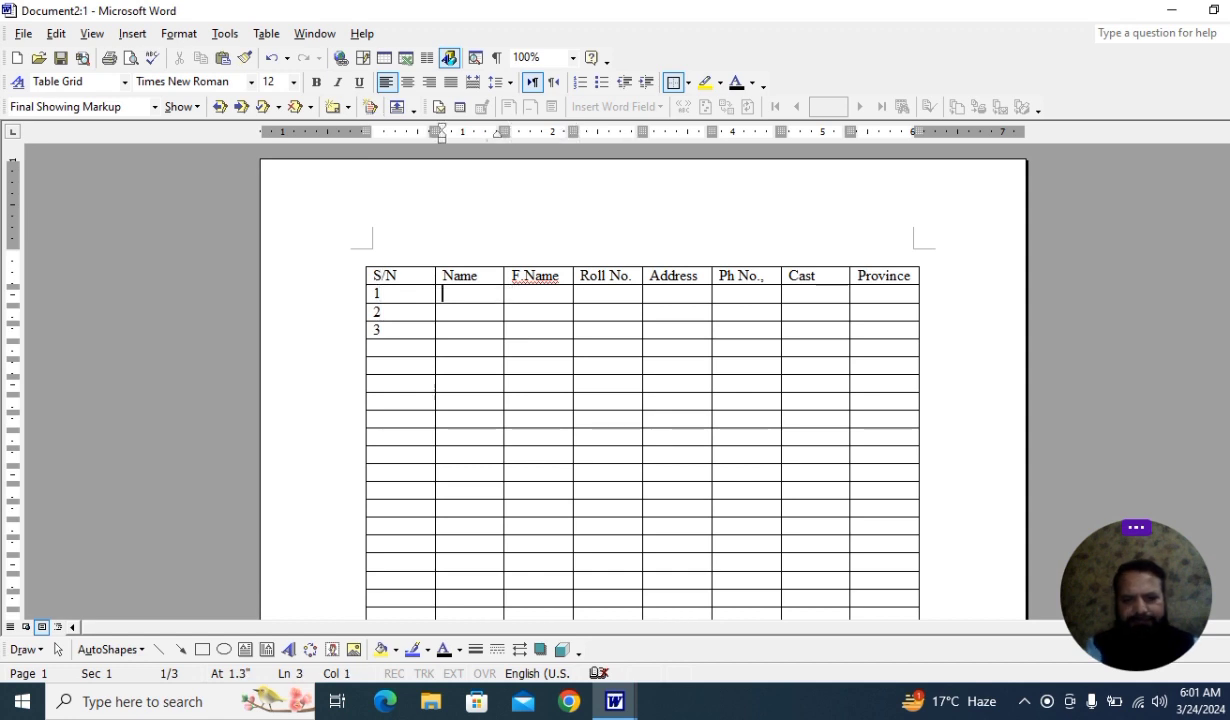
type("Fa")
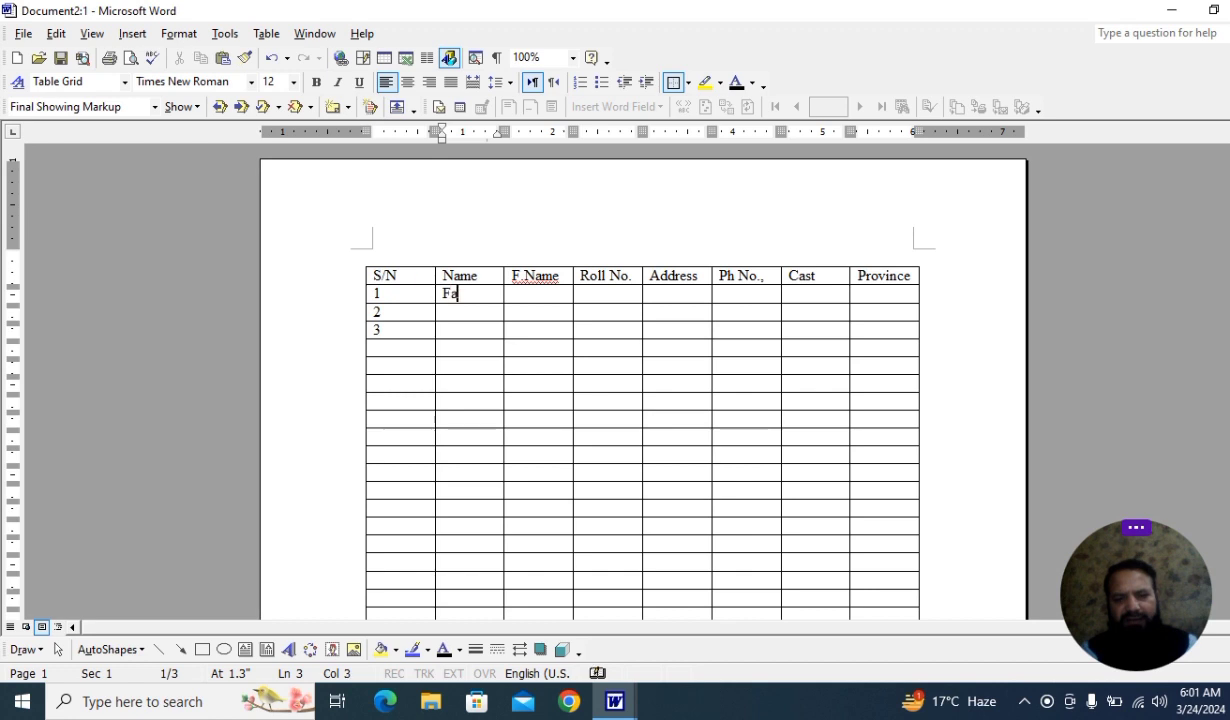
type("hd")
key("Tab")
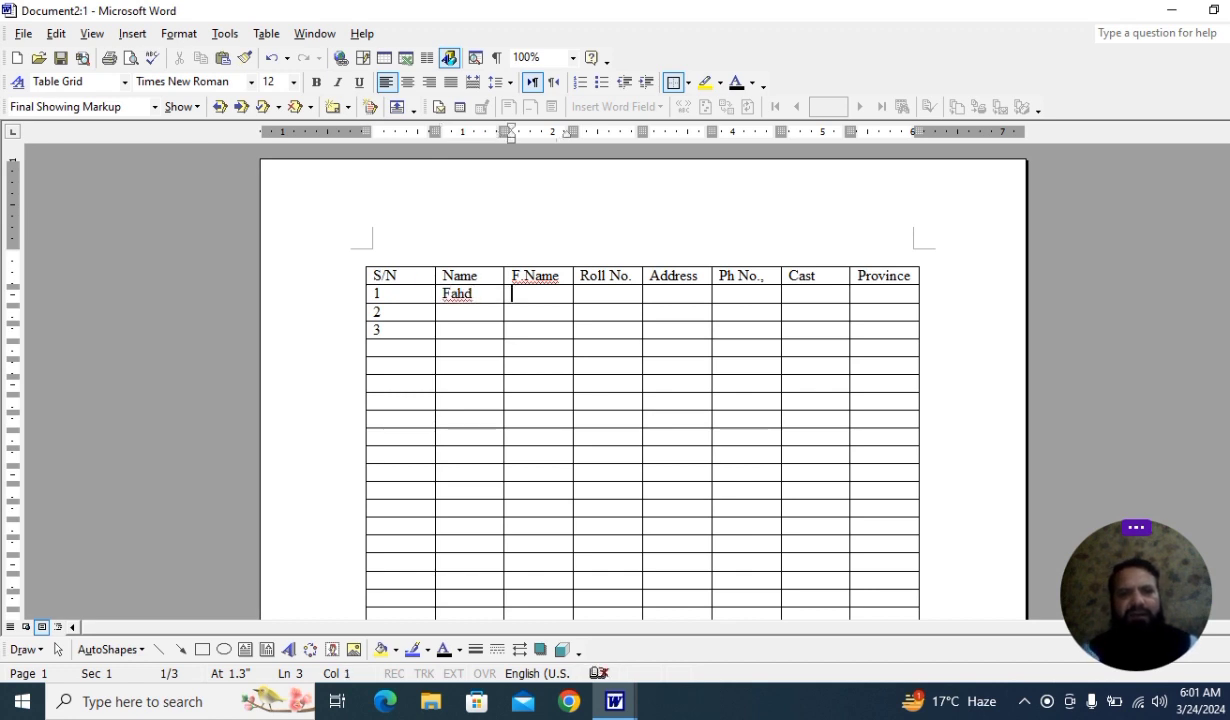
type("M. Usman")
key("Tab")
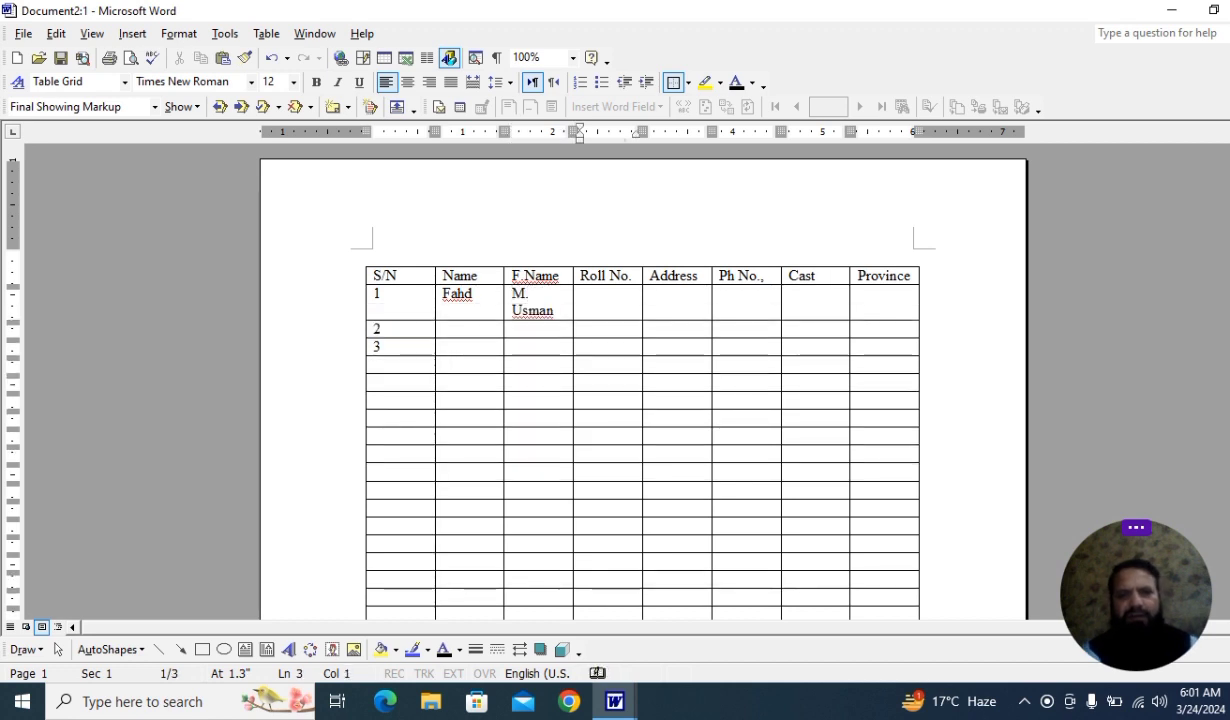
Enter the roll number, address and phone number in the matching cells of row 1.
type("987987")
key("Tab")
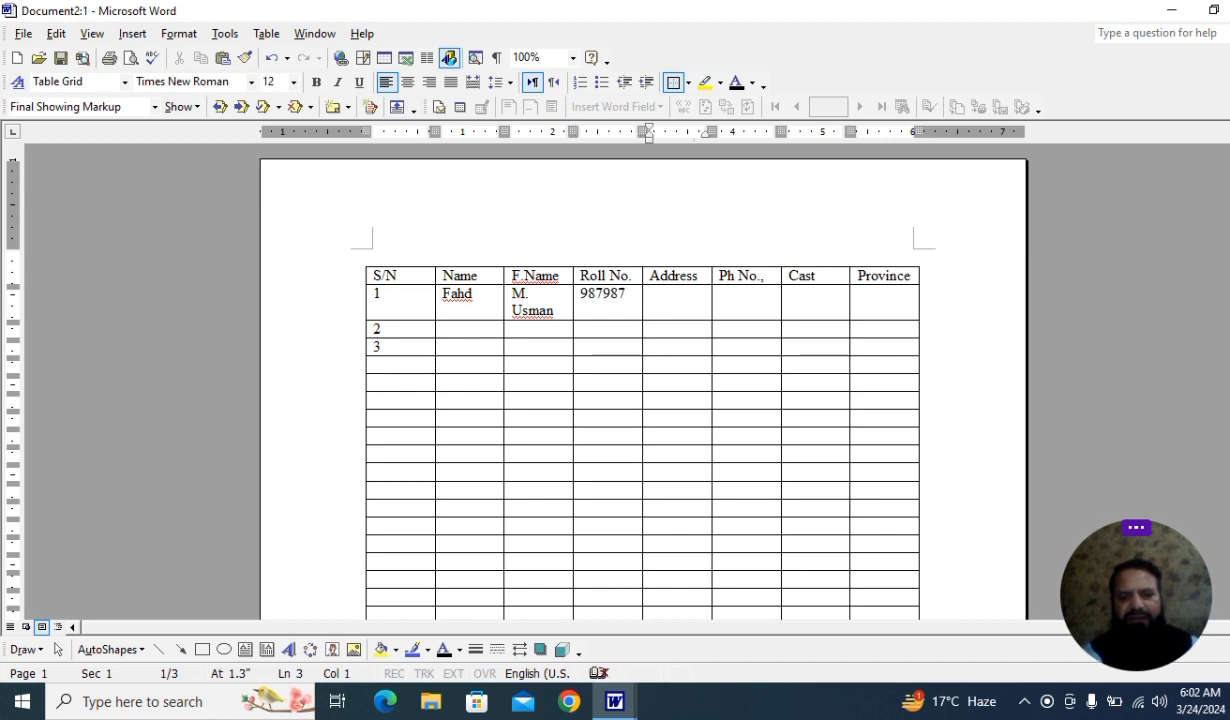
type("weouroe")
key("Tab")
type("987977")
key("Tab")
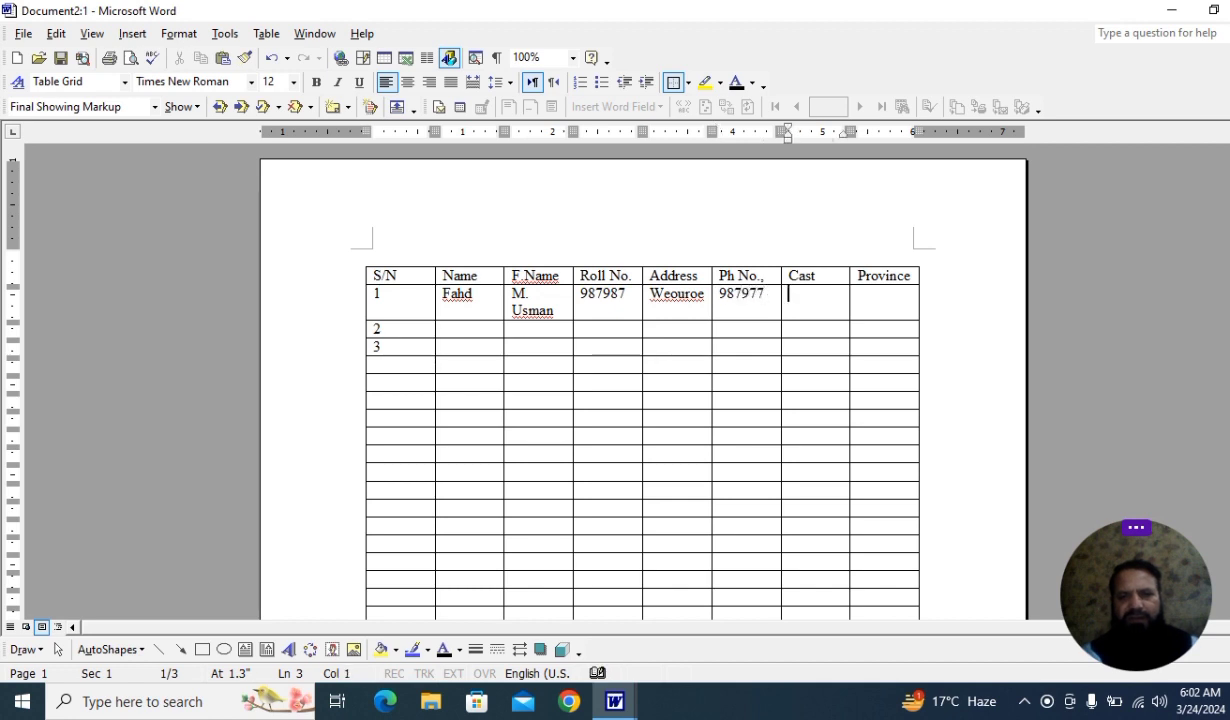
Complete row 1 with the family name under Cast and Punjab under Province.
key("BackSpace")
type("Qureshi")
key("Tab")
type("pun")
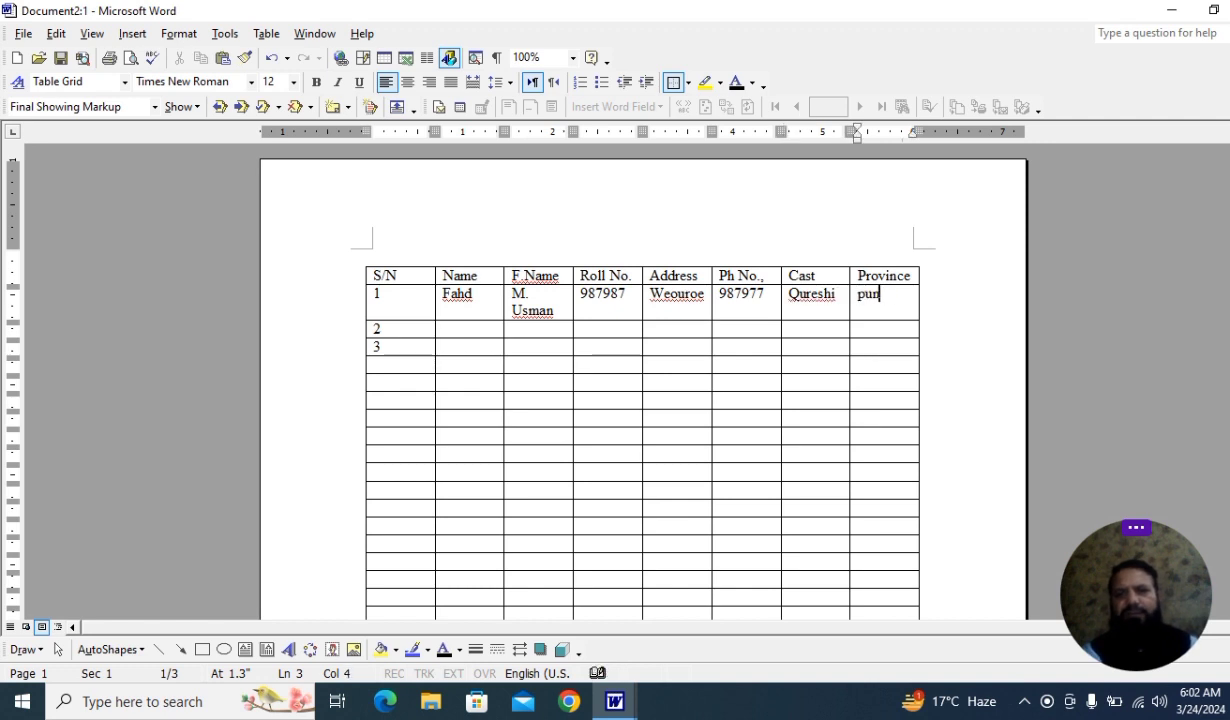
type("uab")
Place the insertion point at the very beginning of the document, on the line above the table.
key("Down")
key("Left")
key("Left")
key("Left")
key("Left")
key("Left")
key("Left")
key("Left")
key("Left")
key("Left")
key("Left")
key("Left")
key("Left")
key("Left")
key("Right")
key("Right")
key("Right")
key("Right")
key("Right")
key("Right")
key("Right")
key("Right")
key("Right")
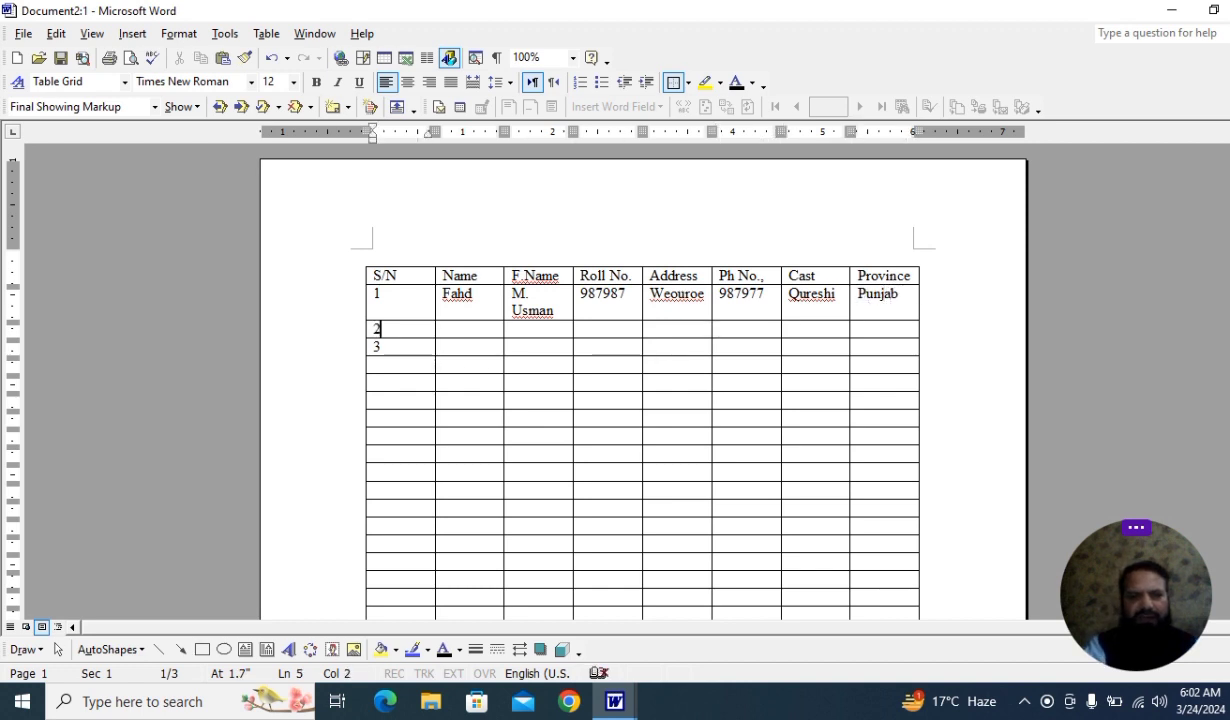
key("Left")
key("ctrl+Home")
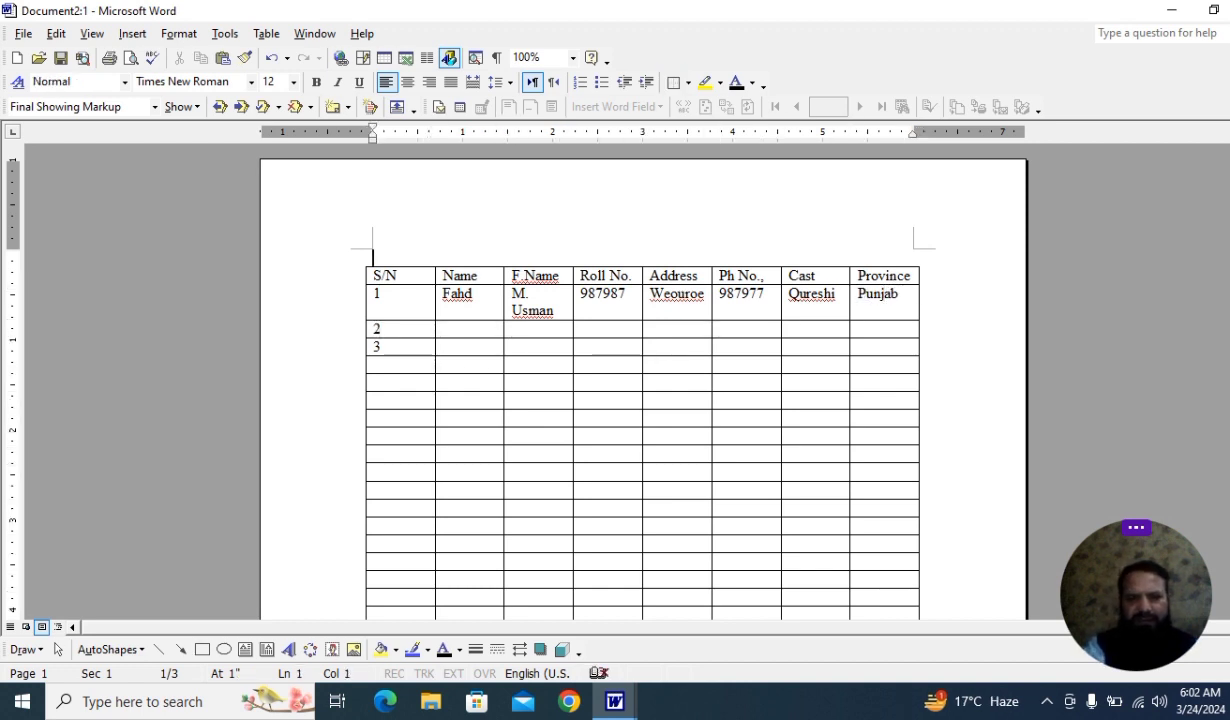
Fill the Name column from row 2 down with short placeholder entries, starting Eoiruu, Ewr, Wer and ending Ewr, Er.
key("Down")
key("Right")
key("Down")
type("eoiruu")
key("Down")
type("ewr")
key("Down")
type("wer")
key("Down")
type("ew")
key("Down")
type("rew")
key("Down")
key("r")
key("Down")
key("e")
key("w")
key("r")
key("Down")
key("e")
key("w")
key("Down")
key("r")
key("Down")
key("e")
key("w")
key("r")
key("Down")
key("e")
key("w")
key("Down")
key("r")
key("e")
key("Down")
key("r")
key("e")
key("w")
key("Down")
key("r")
key("Down")
type("erew")
key("Down")
key("Down")
type("ewrew")
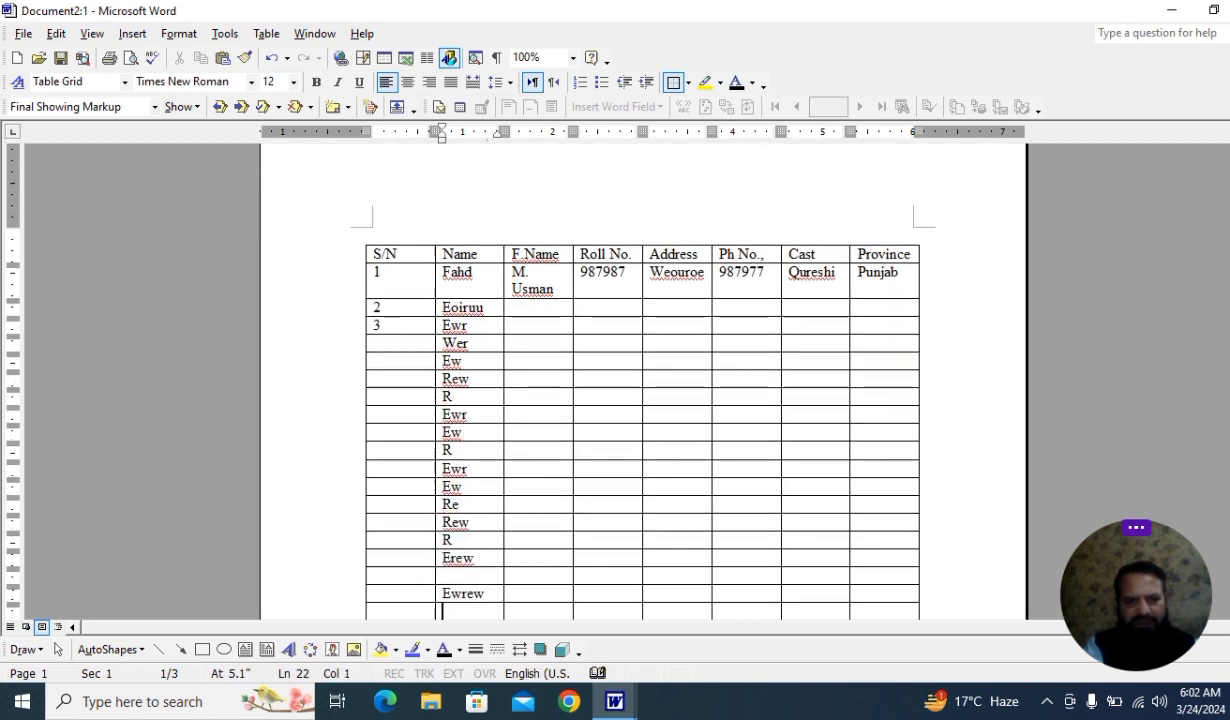
key("Down")
key("r")
key("e")
key("w")
key("Down")
type("rewr")
key("Down")
type("er")
key("Down")
key("e")
key("r")
key("e")
key("w")
key("Down")
key("r")
key("w")
key("e")
key("r")
key("Down")
key("e")
key("w")
key("r")
key("Down")
key("e")
key("w")
key("r")
key("e")
key("w")
key("Down")
key("r")
key("e")
key("Down")
key("r")
key("Down")
type("ewr")
key("Down")
type("er")
key("Down")
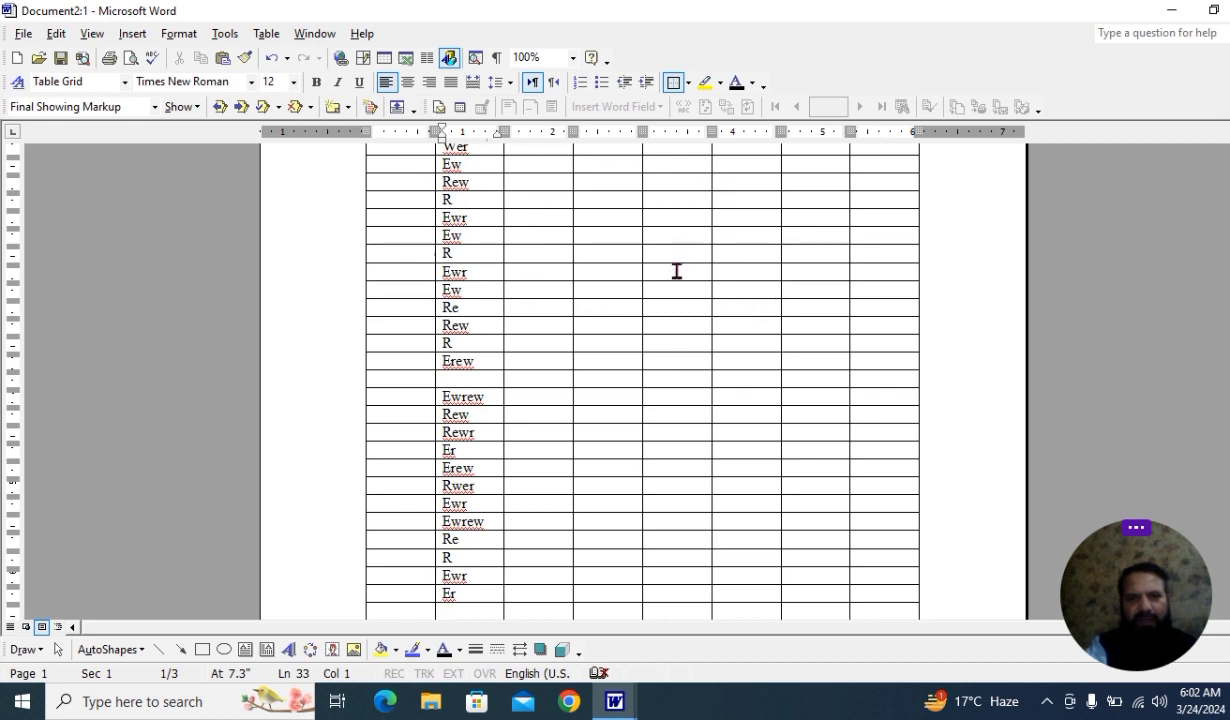
Enter werewr, rwe and ewr in the second, third and fourth cells of the table's first row on page 2.
scroll(677, 268, "up", 4)
scroll(697, 357, "down", 12)
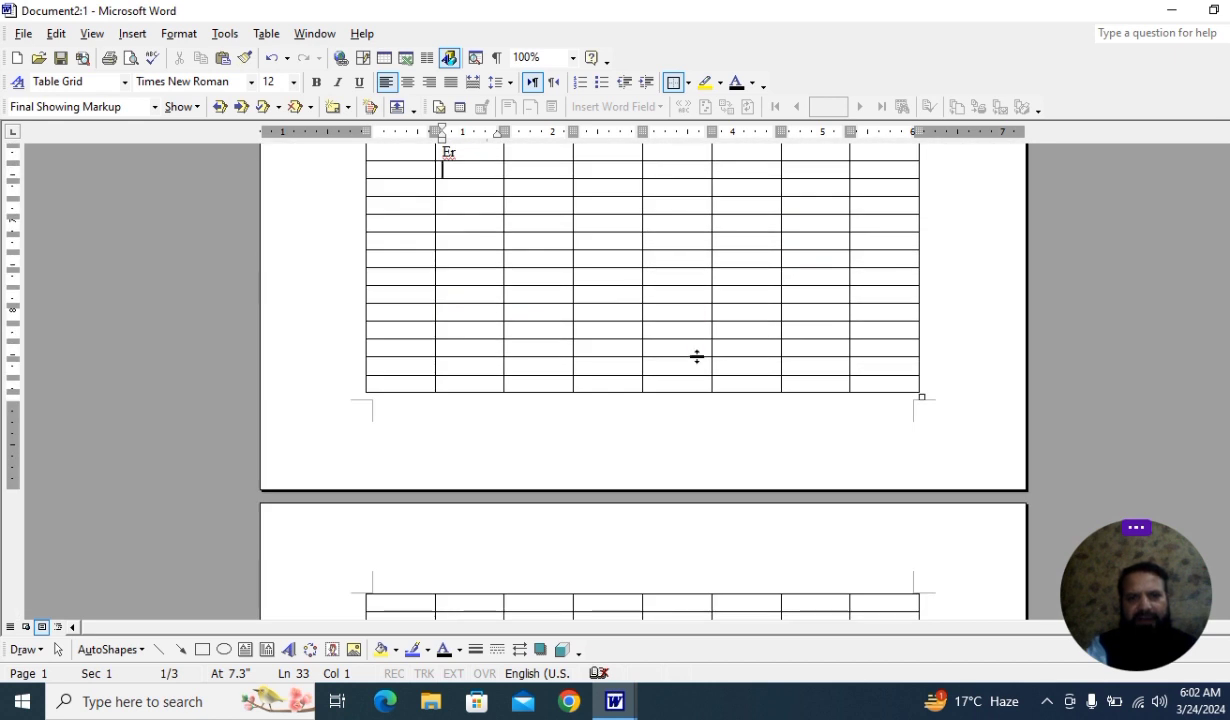
scroll(637, 379, "down", 6)
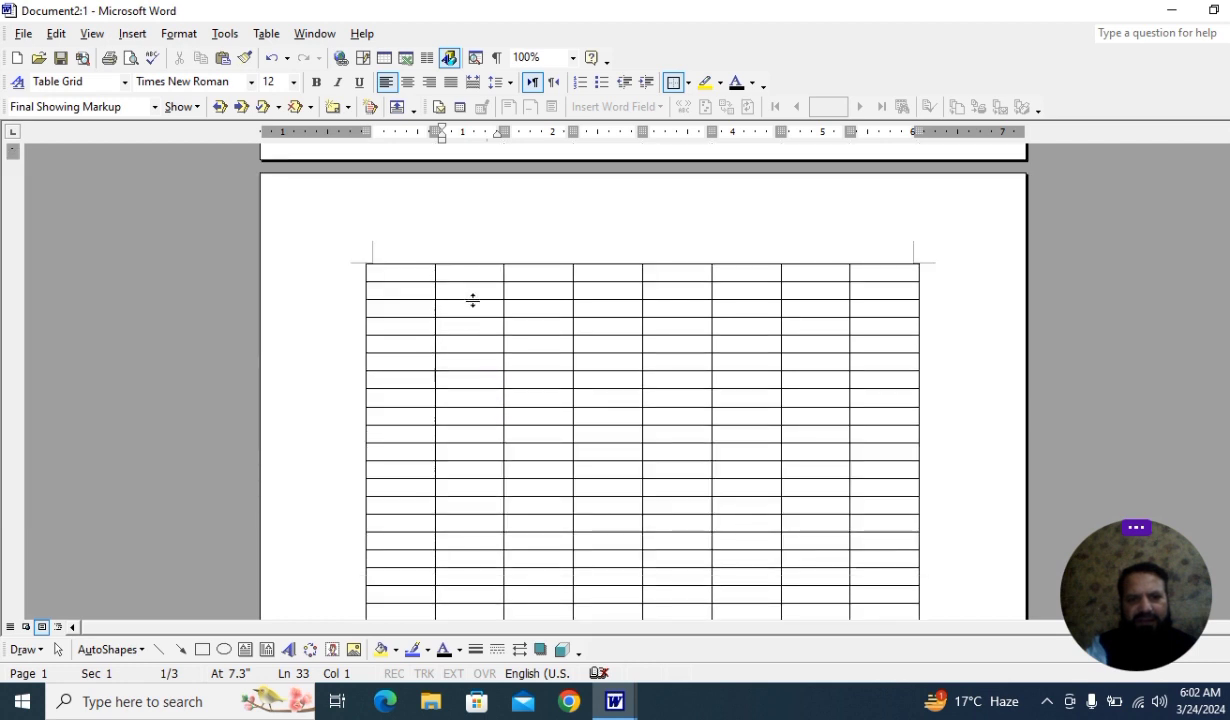
scroll(480, 296, "up", 18)
scroll(485, 395, "down", 6)
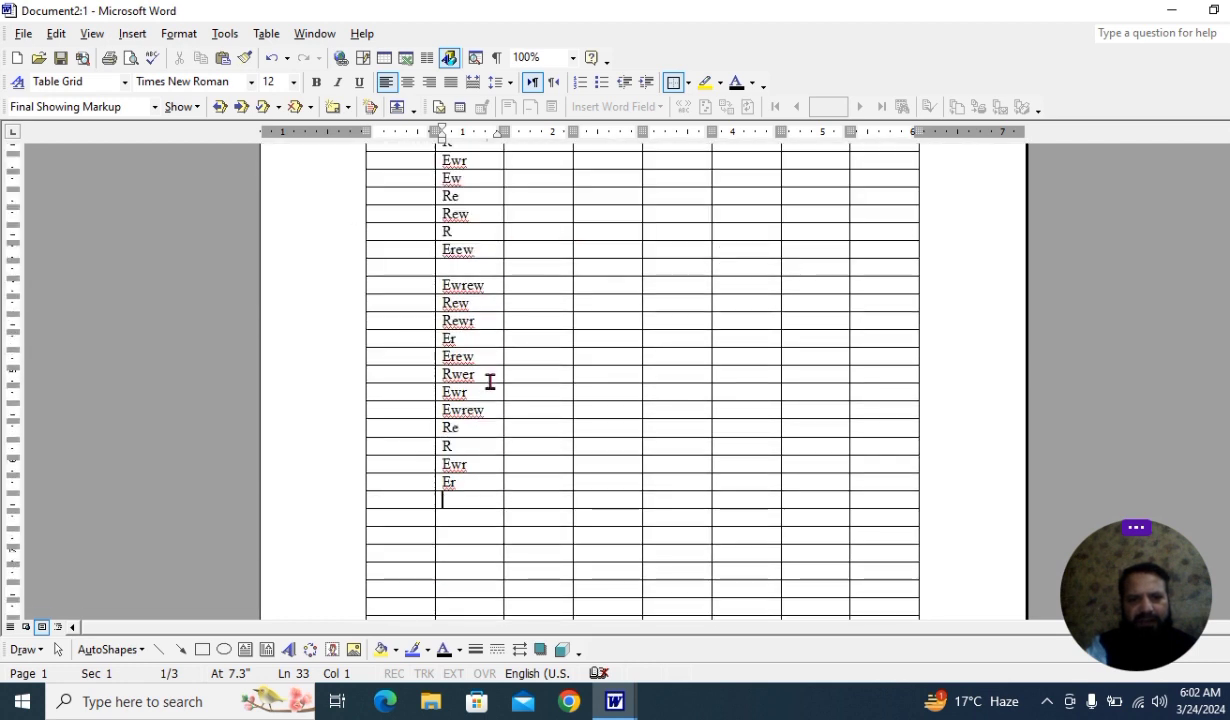
scroll(490, 381, "down", 6)
scroll(505, 395, "down", 9)
scroll(480, 349, "up", 3)
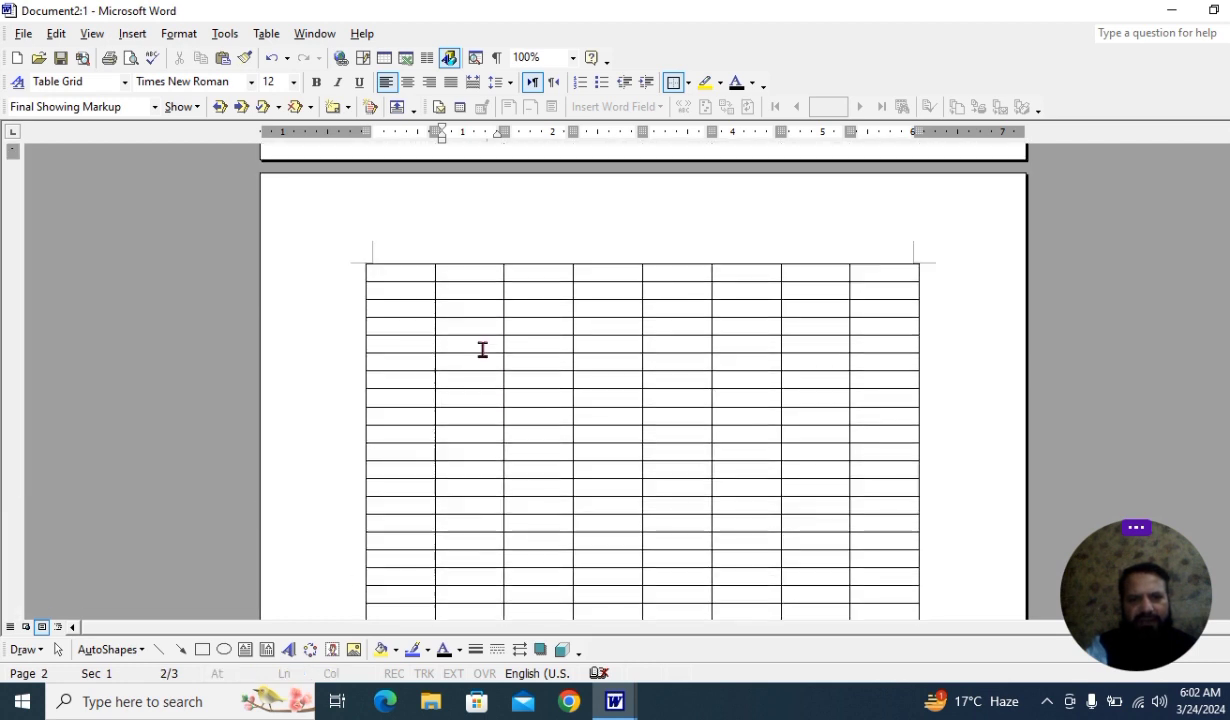
left_click(463, 281)
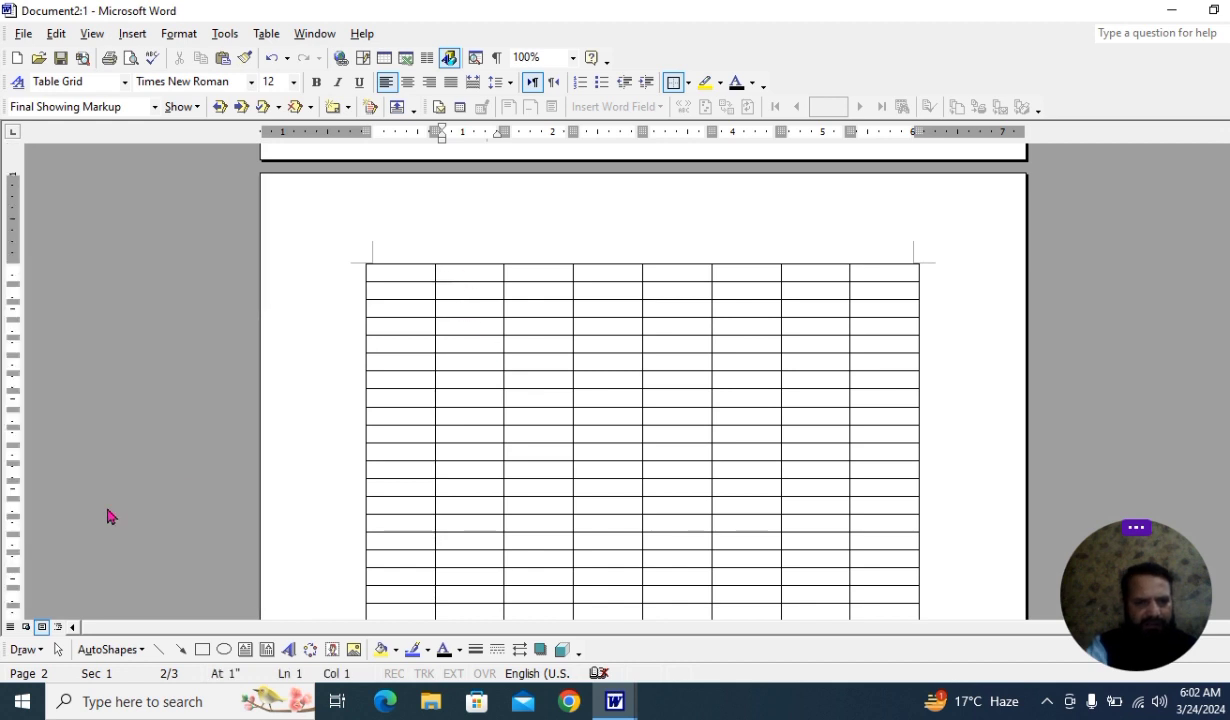
type("wer")
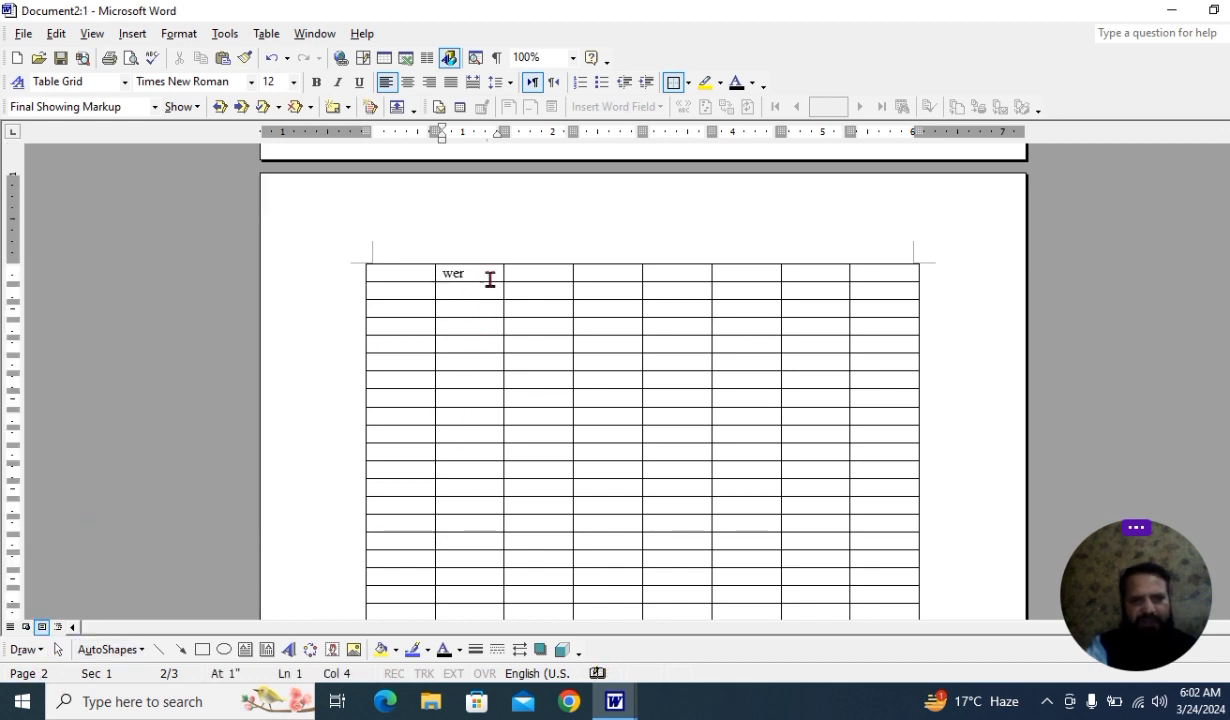
type("rwe")
key("Tab")
type("ewr")
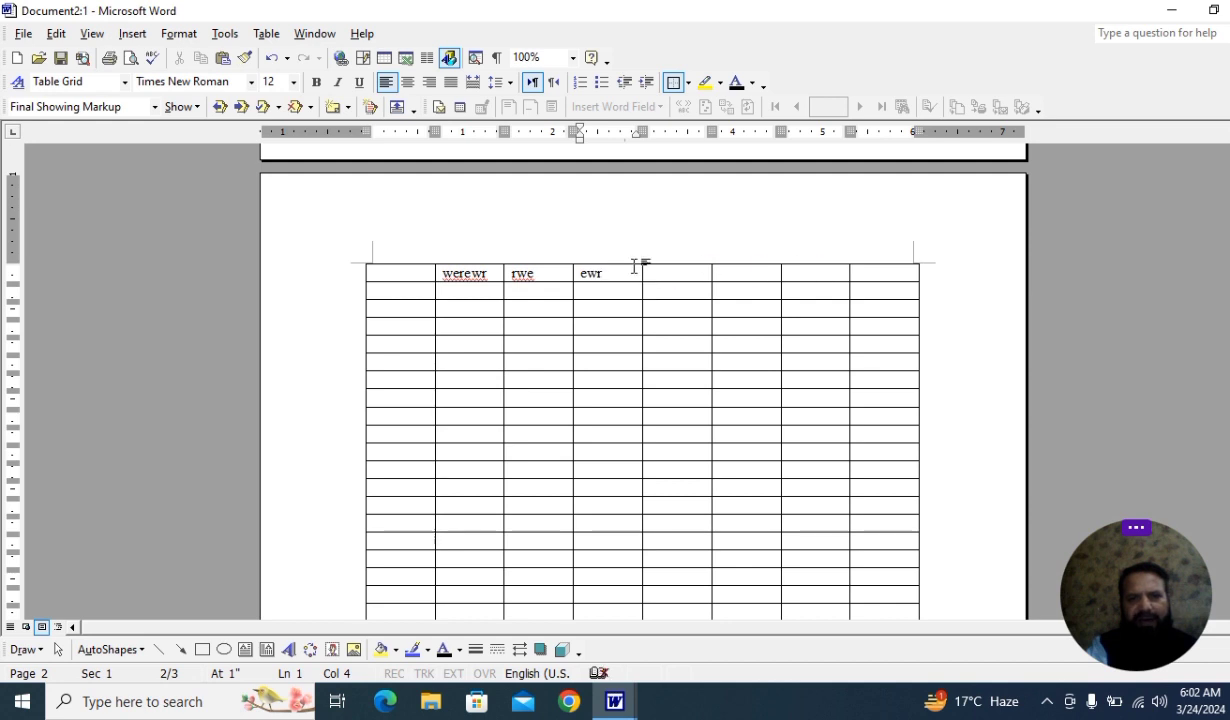
left_click(824, 277)
left_click(725, 274)
left_click(690, 272)
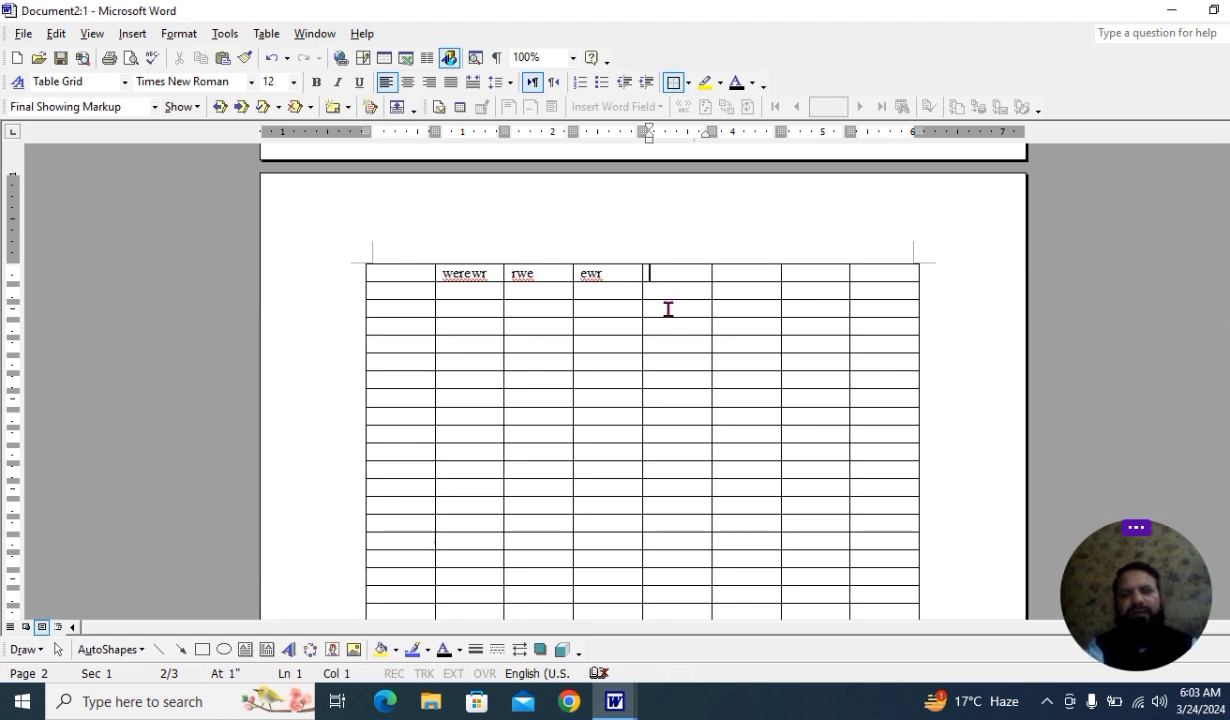
Split the document window horizontally on page 1, just below the table's header and row 1.
scroll(672, 330, "up", 10)
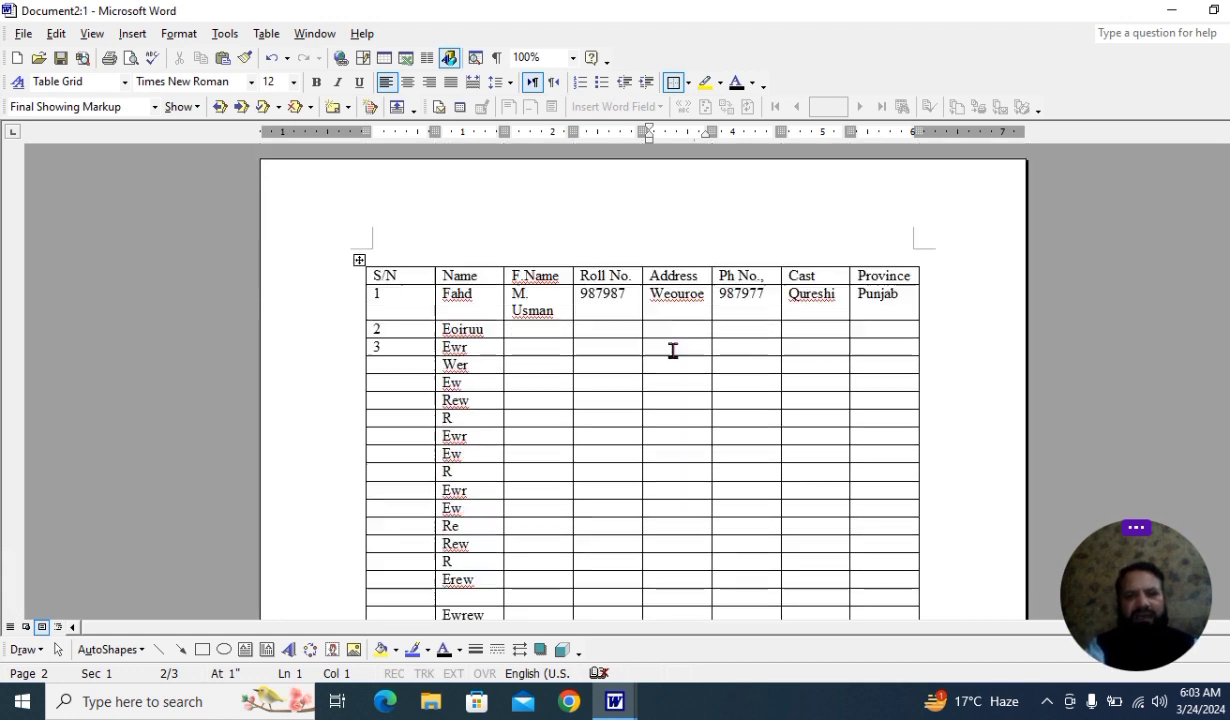
left_click(618, 365)
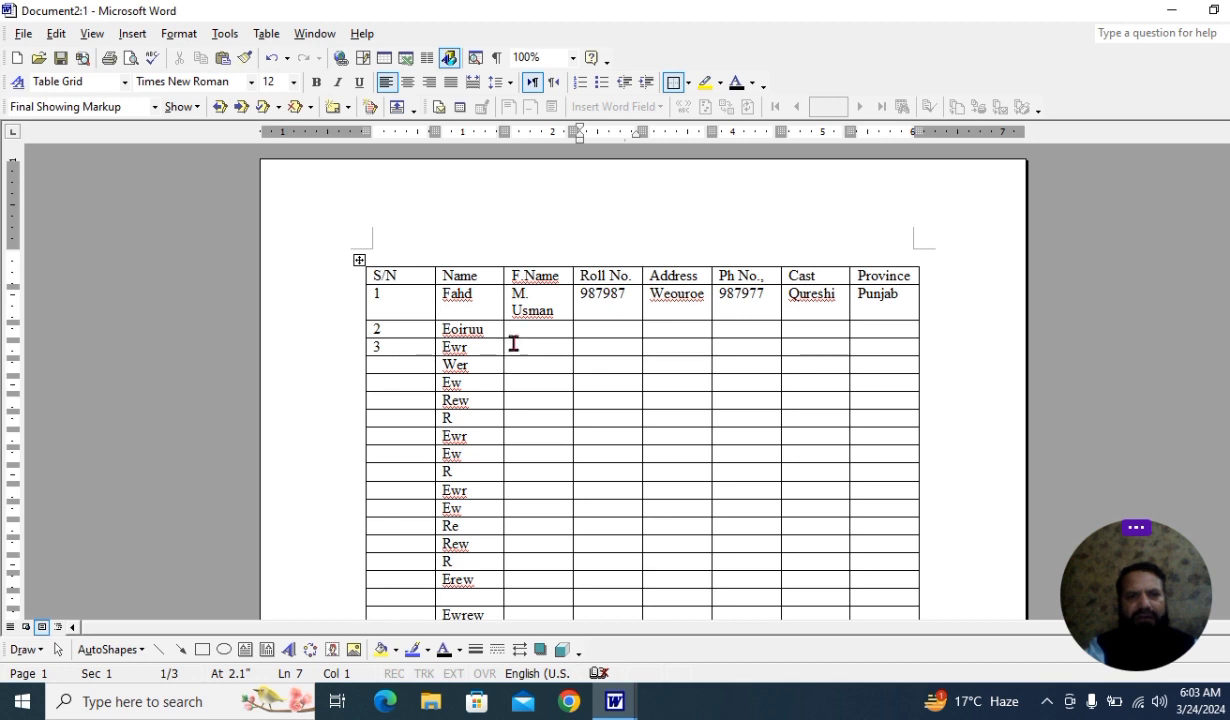
left_click(313, 34)
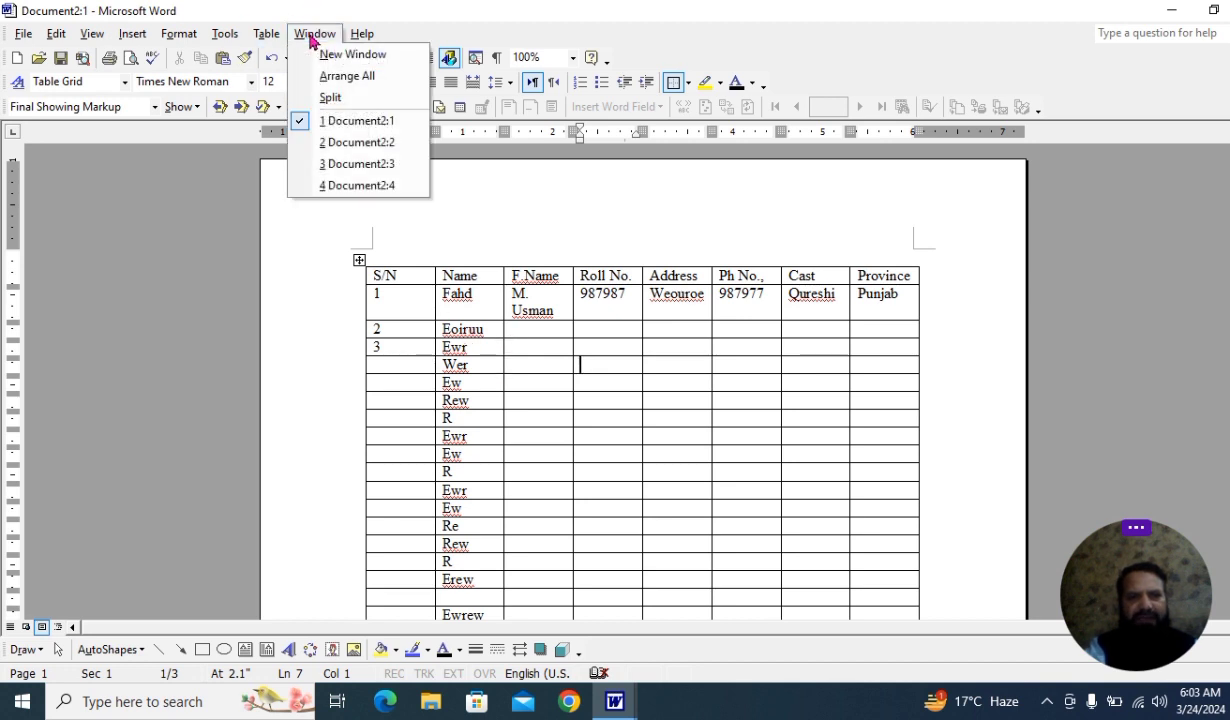
left_click(358, 101)
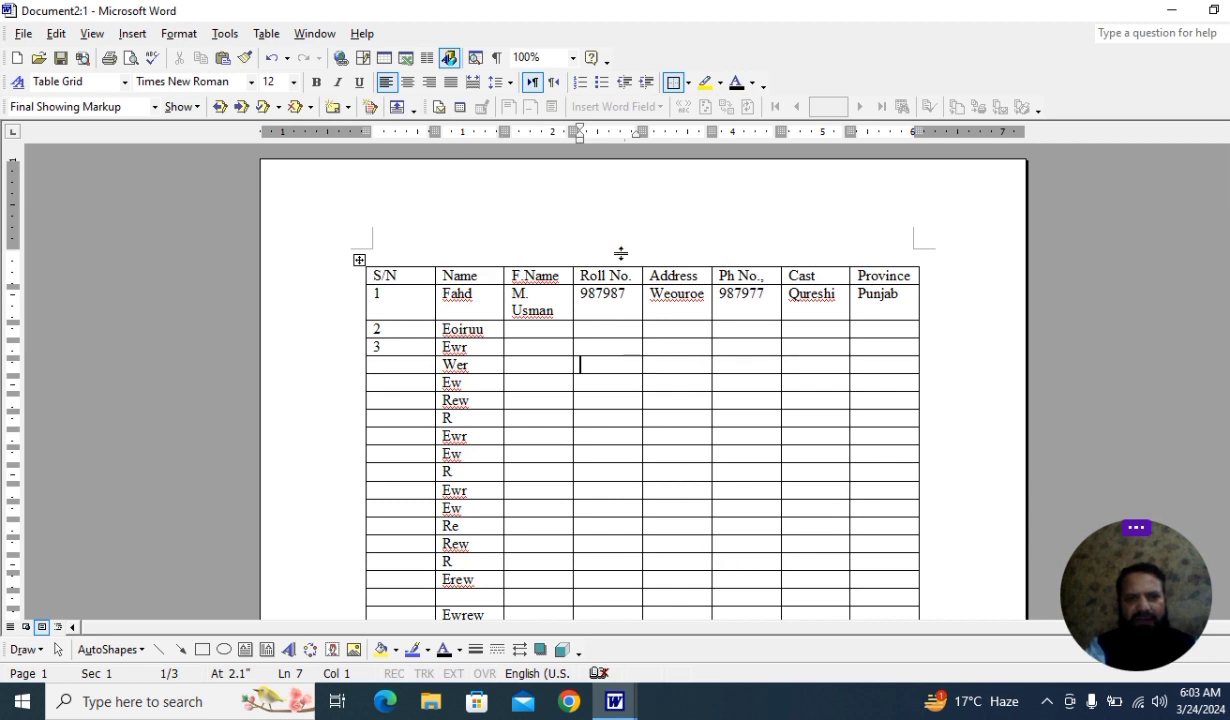
left_click(599, 337)
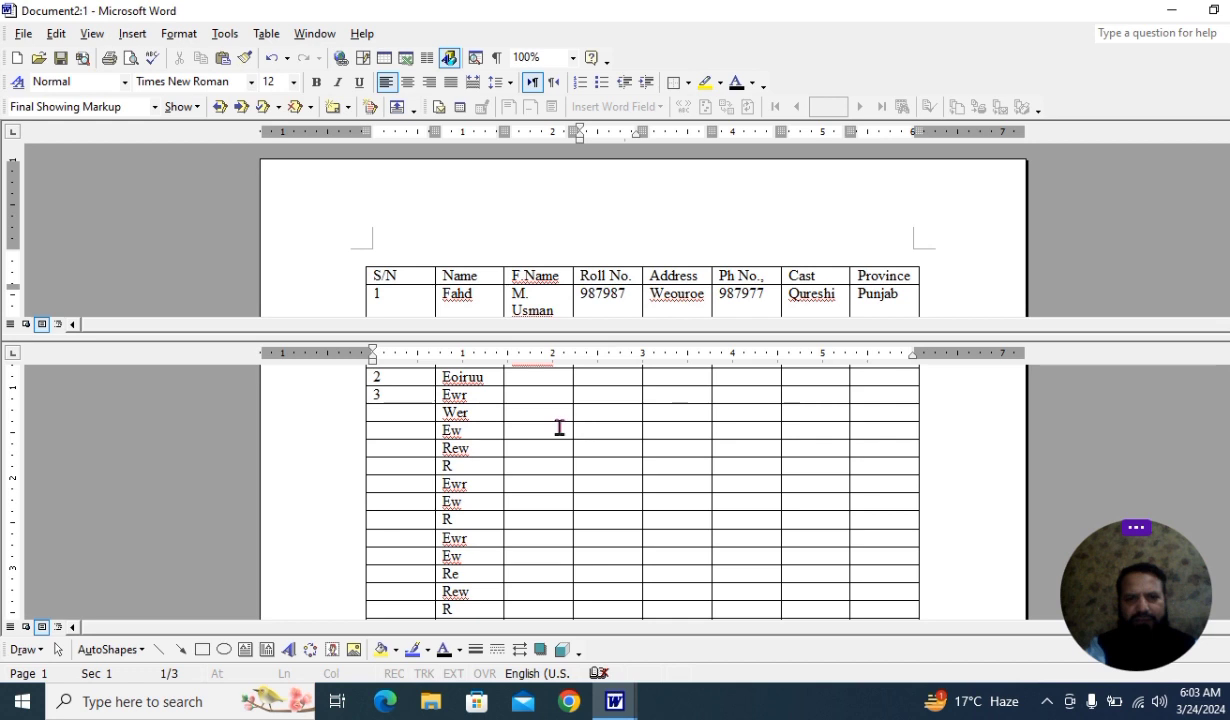
In the lower pane, fill the remaining blank Name cells on page 1 with placeholder text, starting rwerewr, Werwe, Ewr, Wer.
scroll(613, 479, "up", 2)
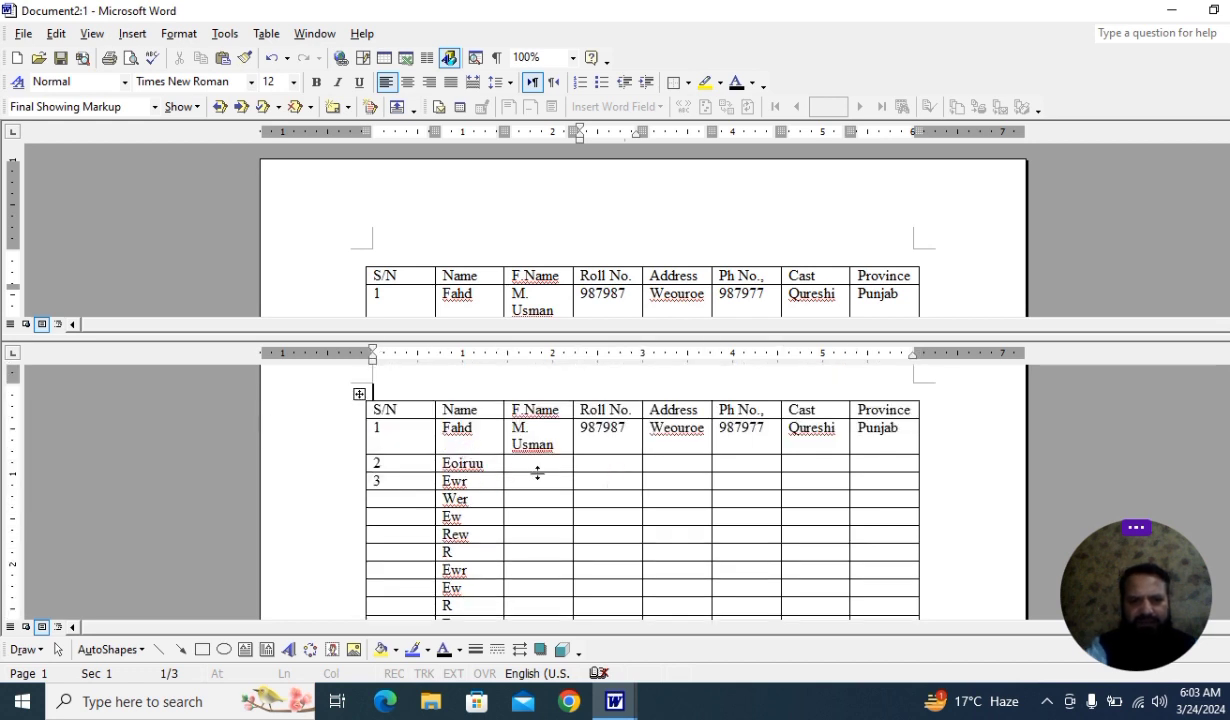
scroll(567, 468, "down", 6)
left_click(486, 482)
type("rwerewr")
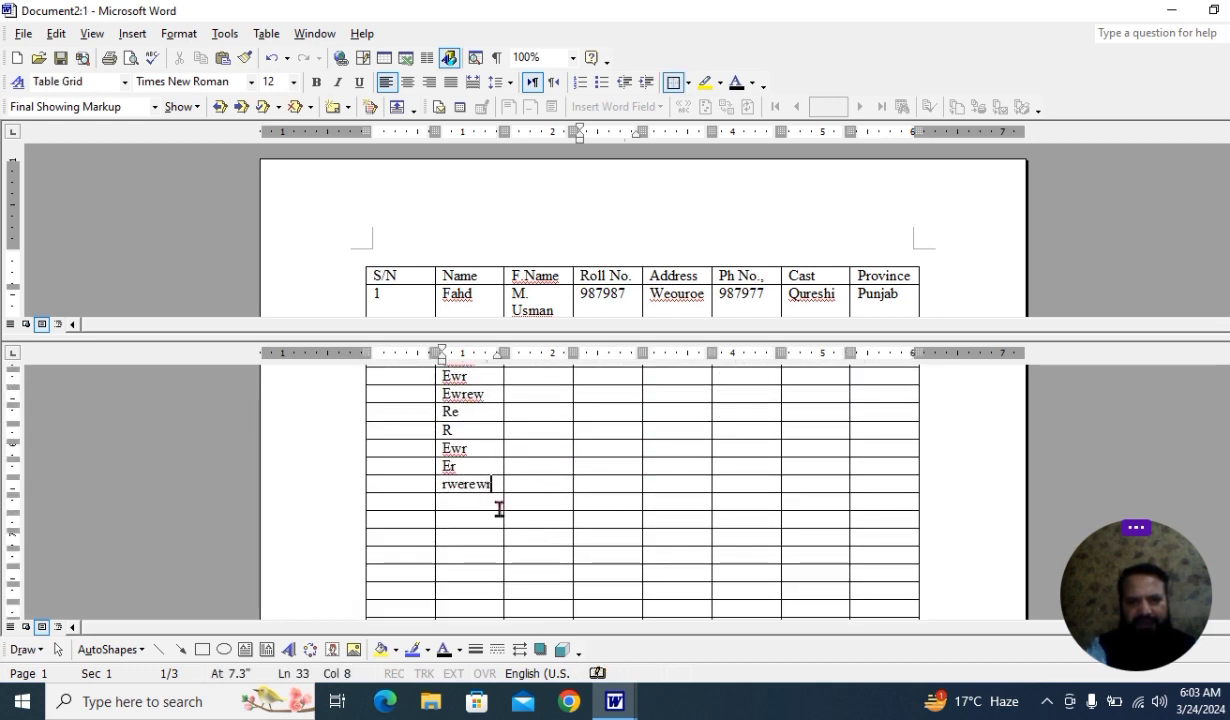
left_click_drag(498, 507, 545, 522)
key("Down")
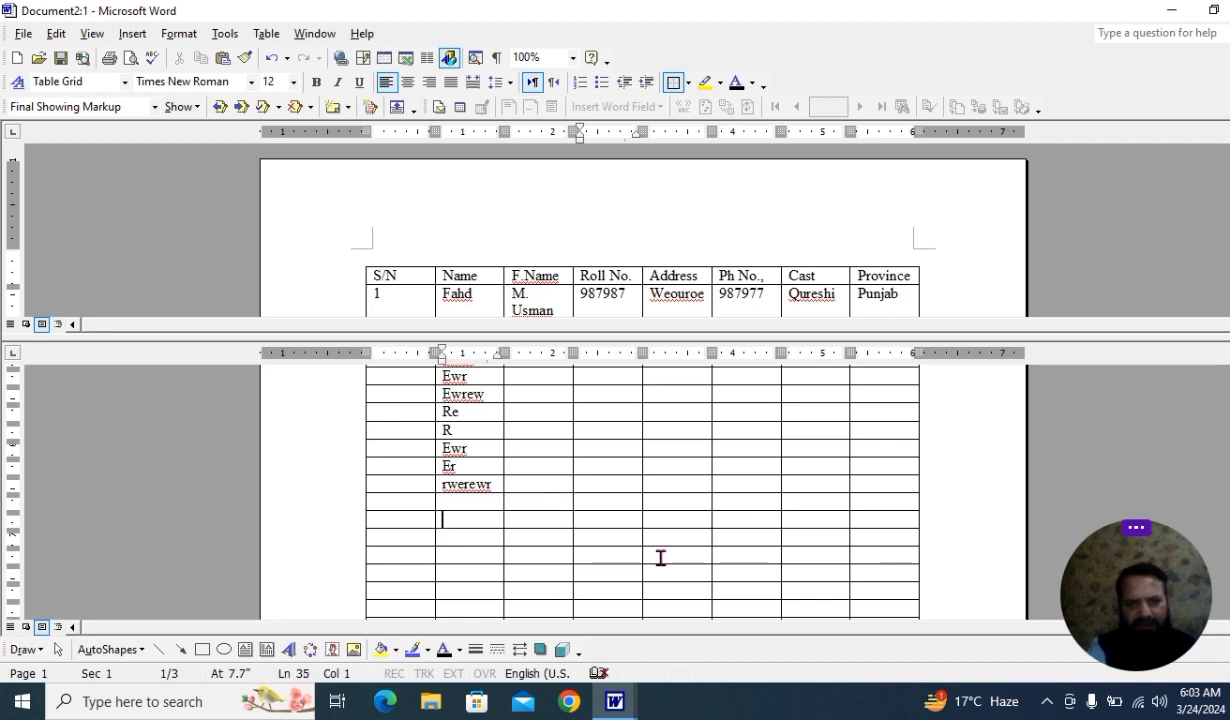
key("Up")
type("werwe")
key("Down")
type("ewr")
key("Down")
type("wer")
key("Down")
type("ewr")
key("Down")
type("ewr")
key("Down")
type("ewr")
key("Down")
type("erwe")
key("Down")
type("rwer")
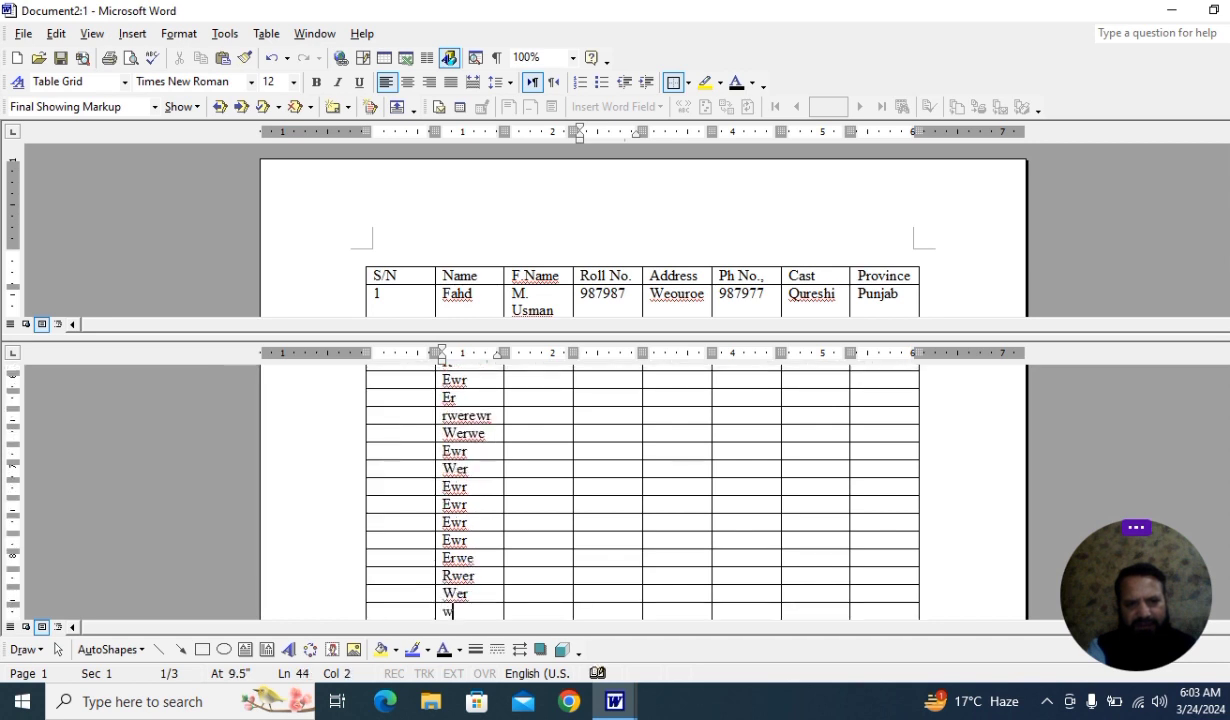
type("e")
key("Down")
type("rwe")
key("Down")
In the lower pane, change page 2's first Name entry to werrweewr and fill the cells below with placeholders from Rew to Eewrwer.
type("rwe")
key("Down")
type("rew")
key("Down")
type("err")
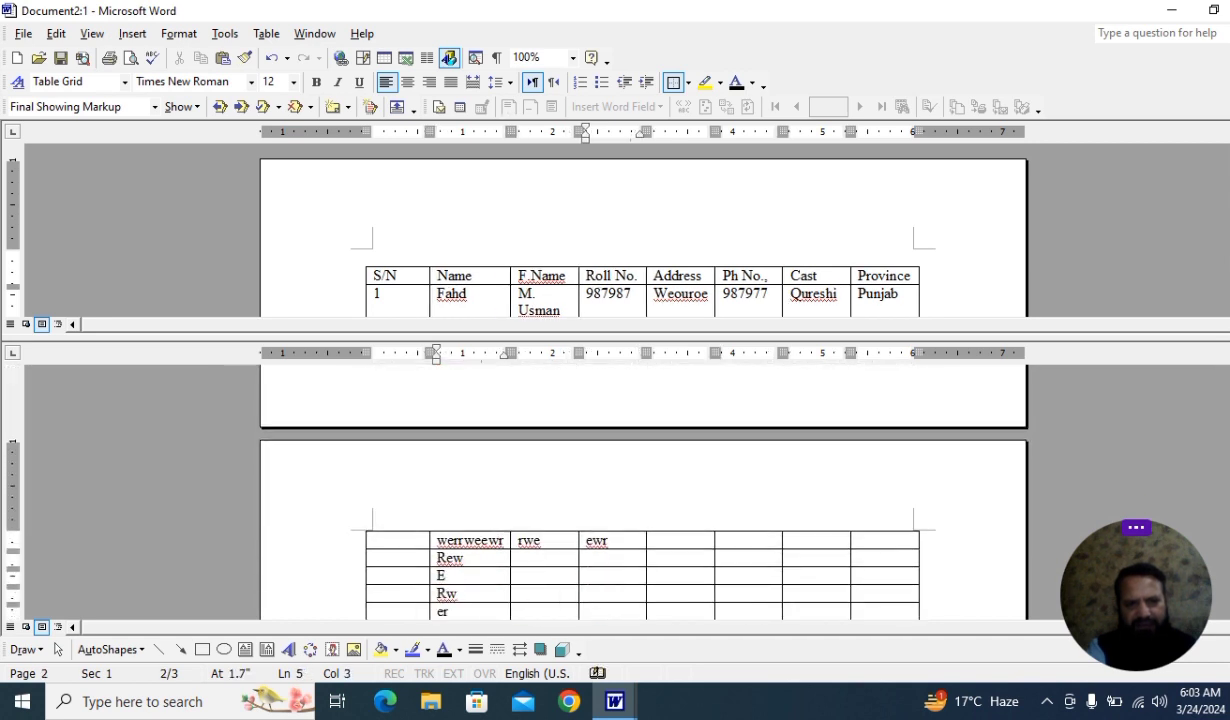
type("w")
key("Down")
type("er")
key("Down")
type("wer")
key("Down")
type("wer")
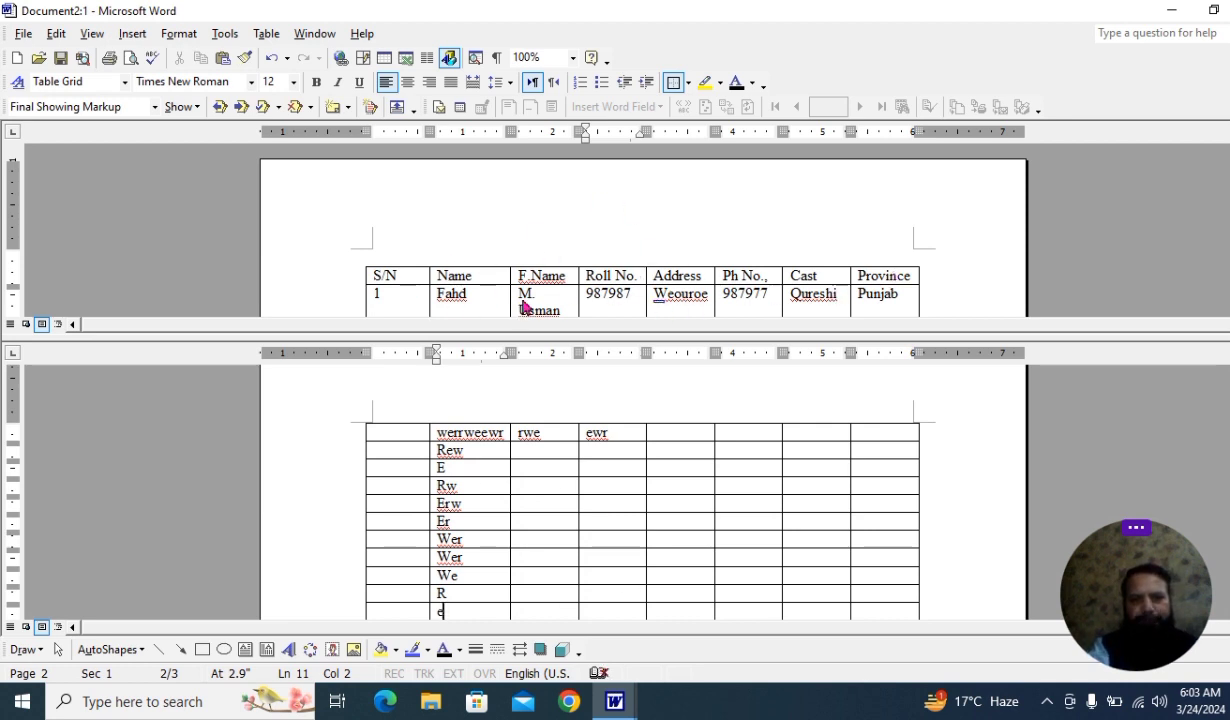
type("wer")
key("Down")
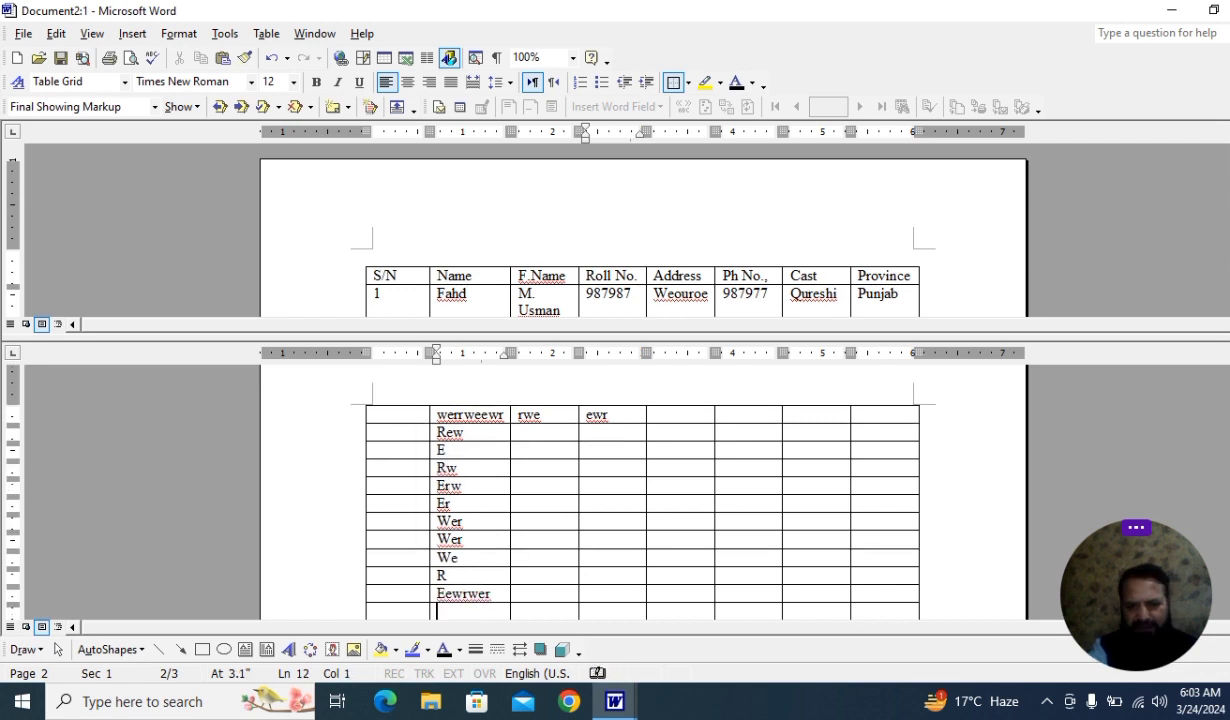
In the lower pane, fill the remaining Name cells on page 2 below Eewrwer with placeholders, starting E, Rw, Er, We.
type("e")
key("Down")
type("rw")
key("Down")
type("er")
key("Down")
key("w")
key("e")
key("Down")
key("r")
key("Down")
key("w")
key("e")
key("Down")
key("r")
key("Down")
type("wer")
key("Down")
key("e")
key("w")
key("Down")
key("r")
key("Down")
type("ewr")
key("Down")
key("e")
key("w")
key("Down")
key("r")
key("w")
key("Down")
key("e")
key("r")
key("Down")
key("e")
key("w")
key("Down")
key("r")
key("Down")
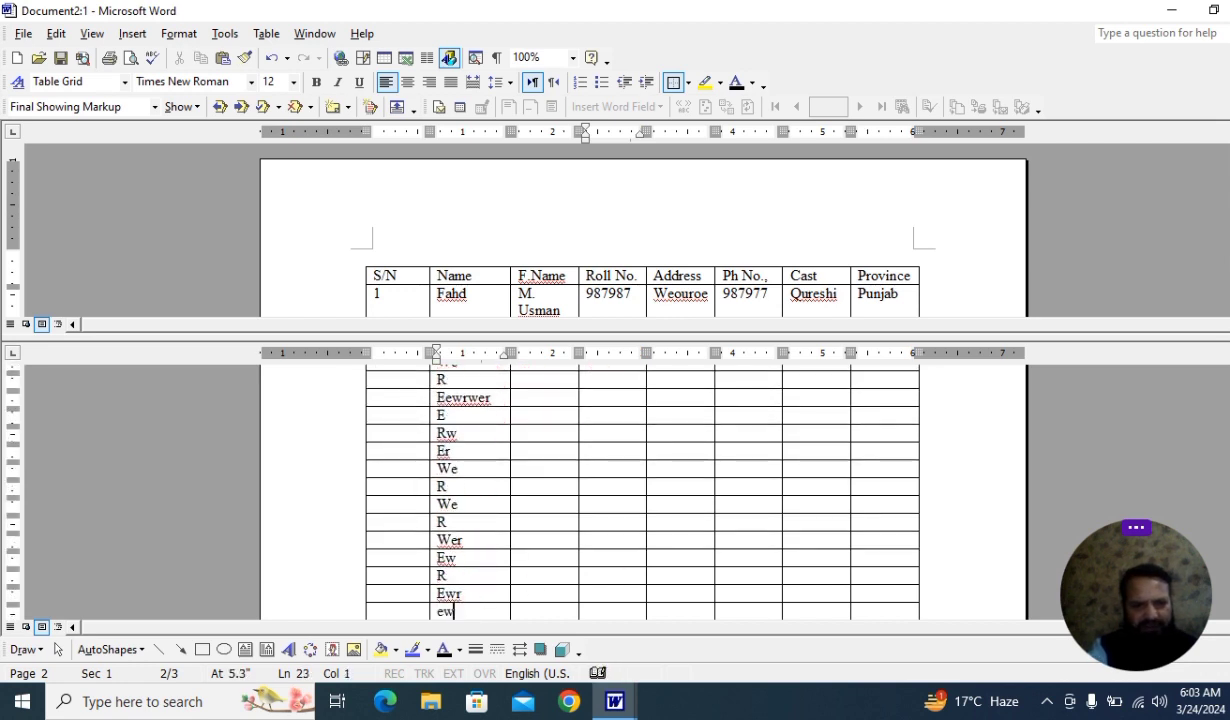
type("wer")
key("Down")
type("we")
key("Down")
key("r")
key("Down")
key("w")
key("e")
key("Down")
key("r")
key("Down")
type("ewr")
key("Down")
key("e")
key("w")
key("r")
key("Down")
key("w")
key("e")
key("Down")
key("r")
key("Down")
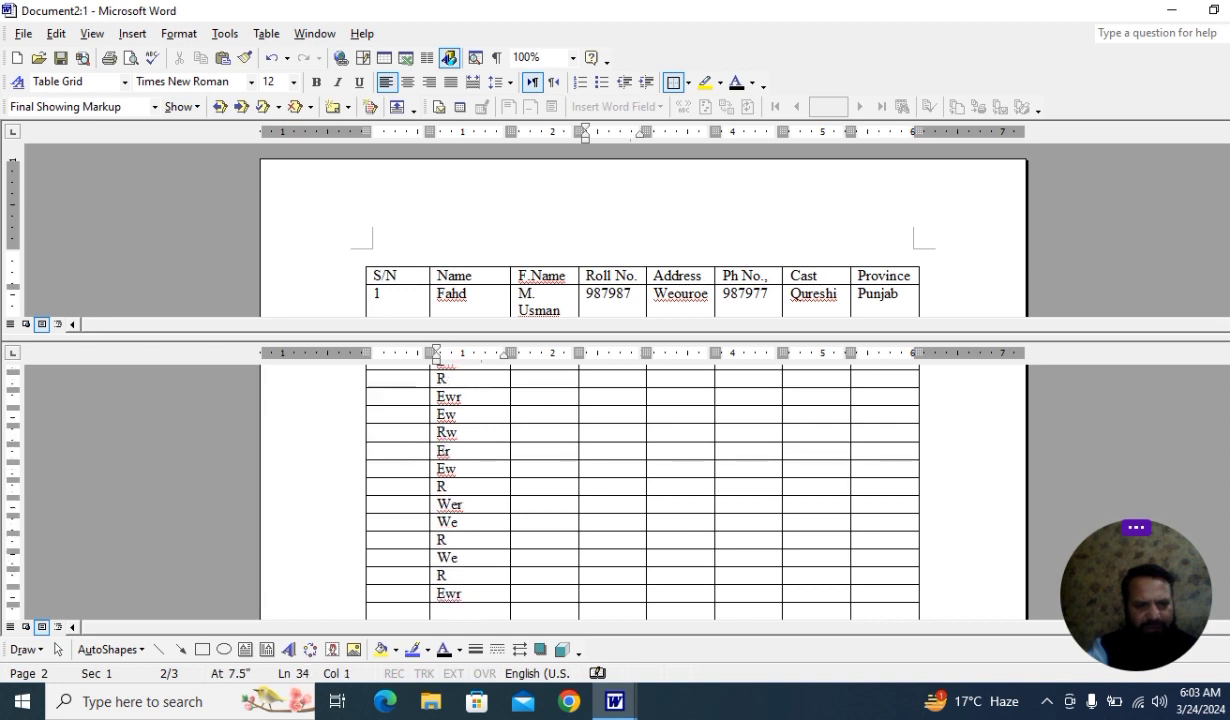
type("wer")
key("Down")
key("w")
key("e")
key("Down")
type("r")
key("Down")
key("w")
key("e")
key("Down")
key("r")
key("e")
key("Down")
type("wr")
key("Down")
key("w")
key("e")
key("Down")
key("r")
key("Down")
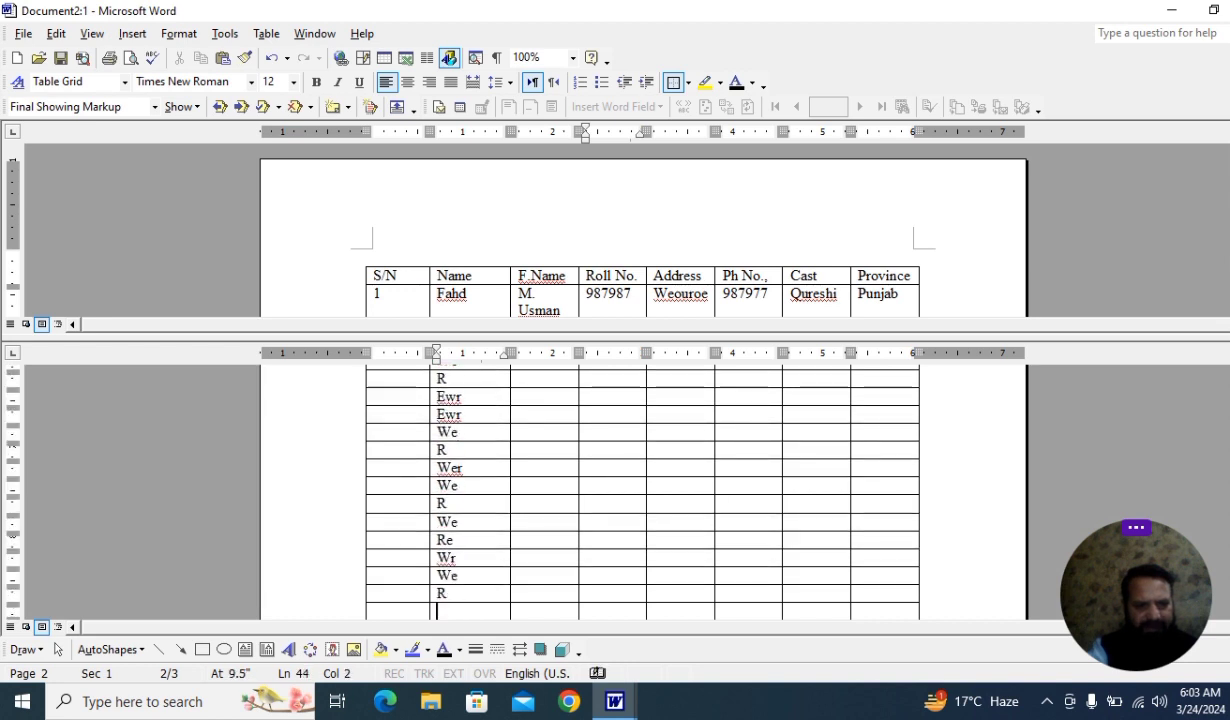
type("we")
key("Down")
Fill the Name cells on page 3 with R, Ew, R, R and We, and enter rewr below the table.
key("r")
key("Down")
type("ew")
key("Down")
key("r")
key("Down")
key("r")
key("Down")
type("we")
key("Down")
type("rewr")
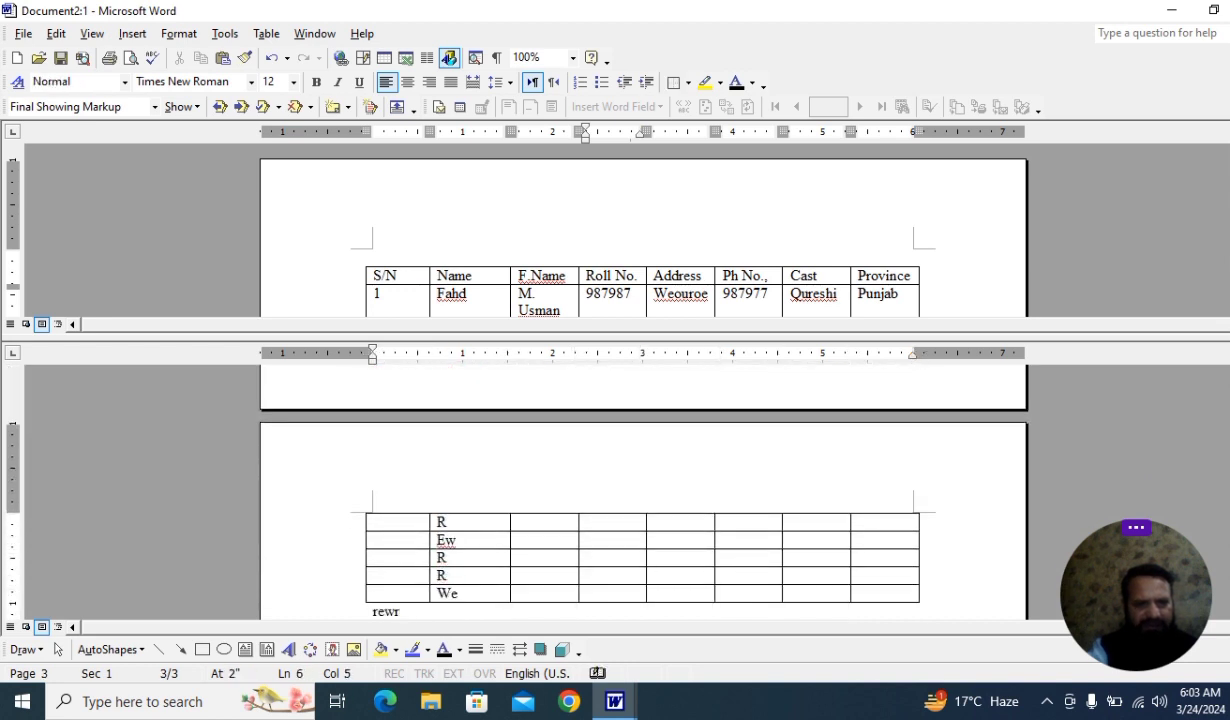
Remove the split from the document window.
left_click(717, 523)
left_click(657, 575)
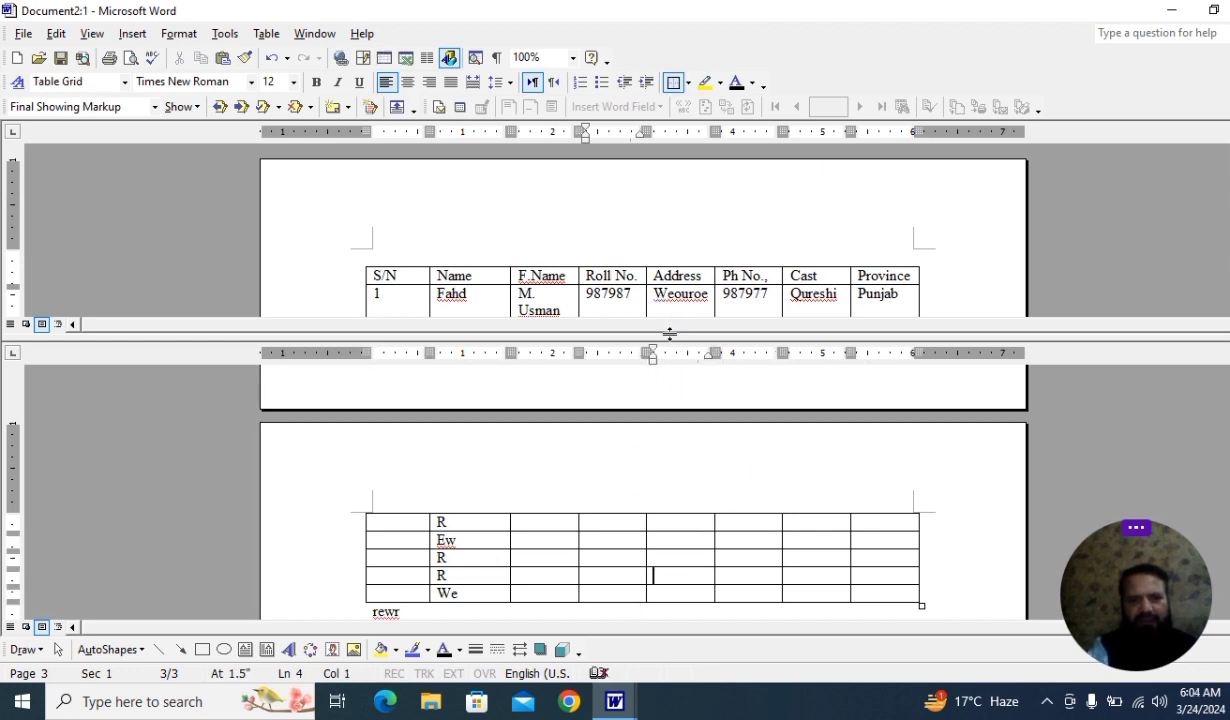
left_click(312, 34)
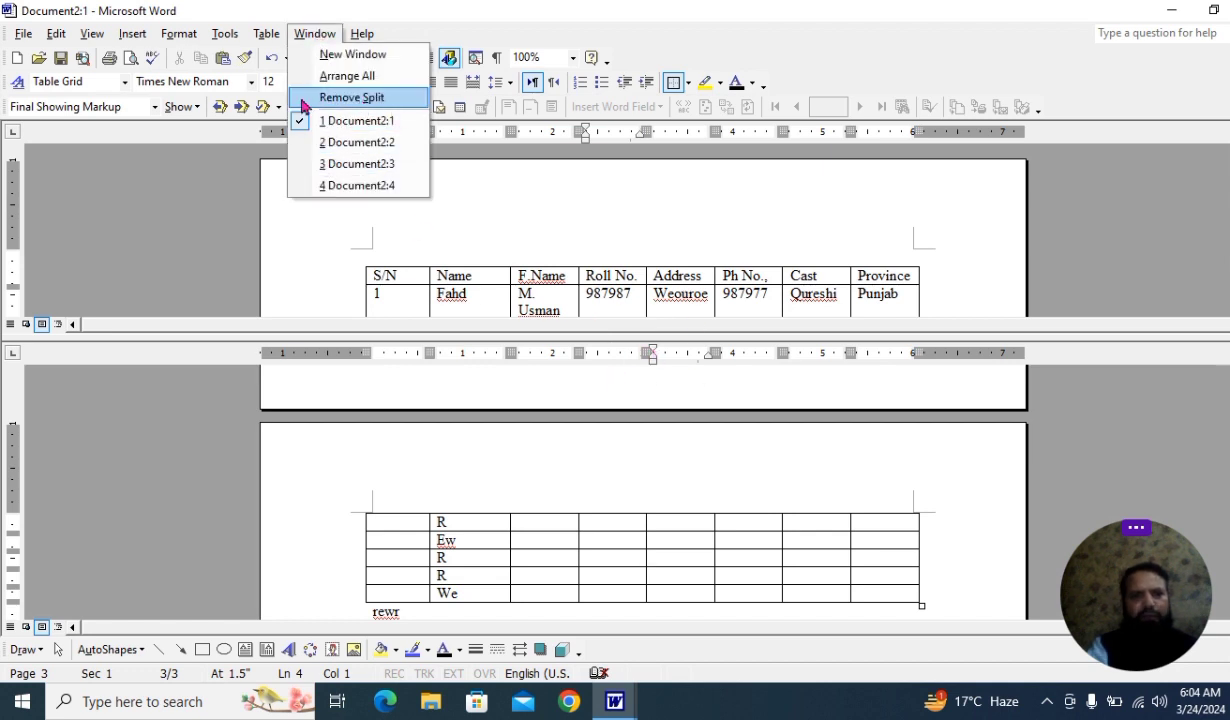
left_click(378, 99)
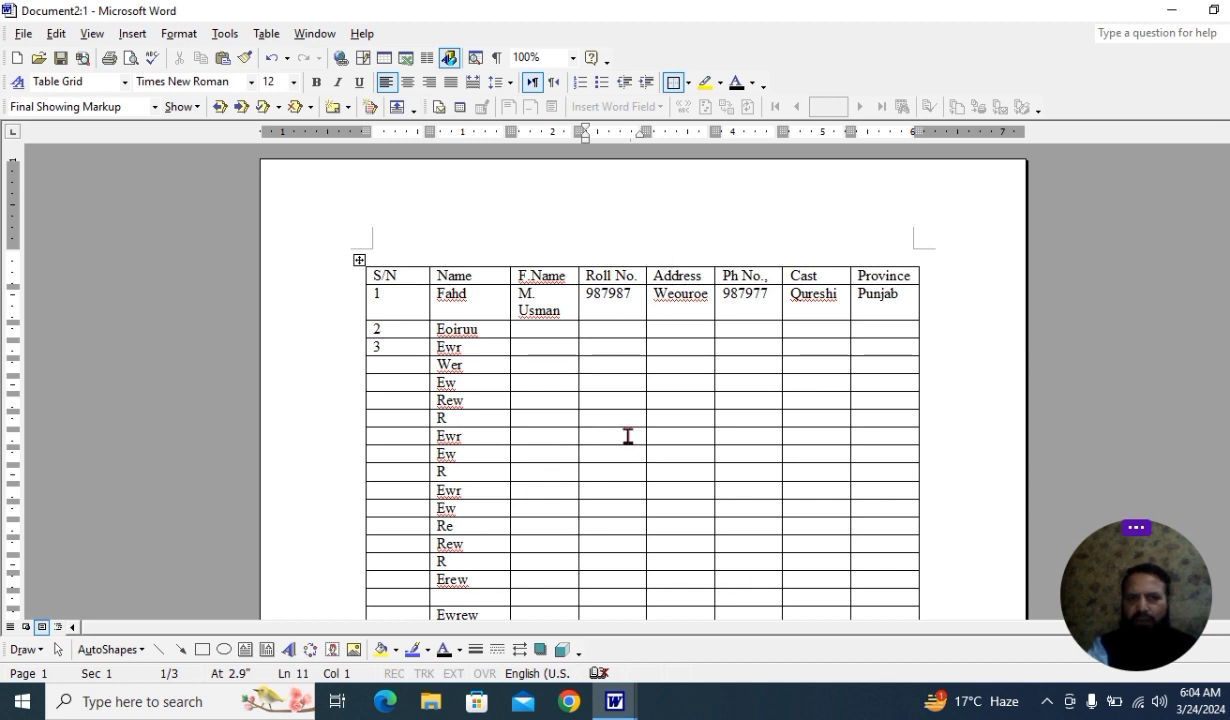
Open Microsoft Word Help, and return to the document with the Document2:3 window maximized.
left_click(314, 34)
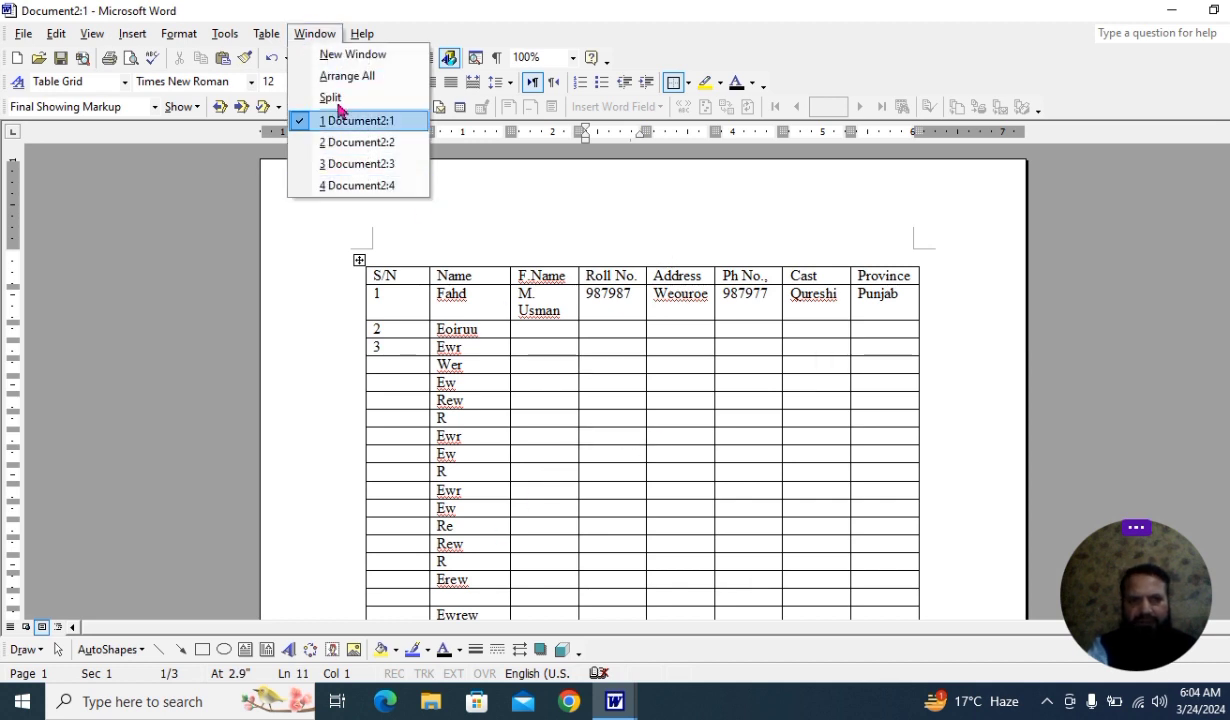
mouse_move(371, 36)
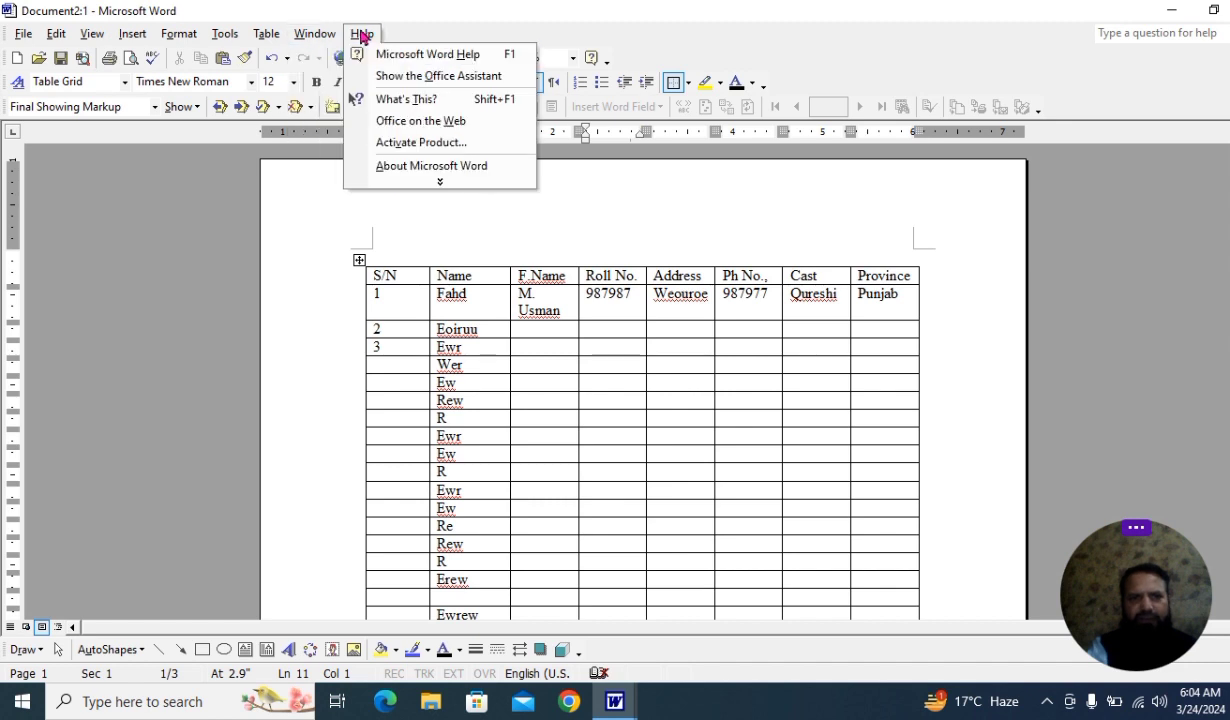
left_click(495, 58)
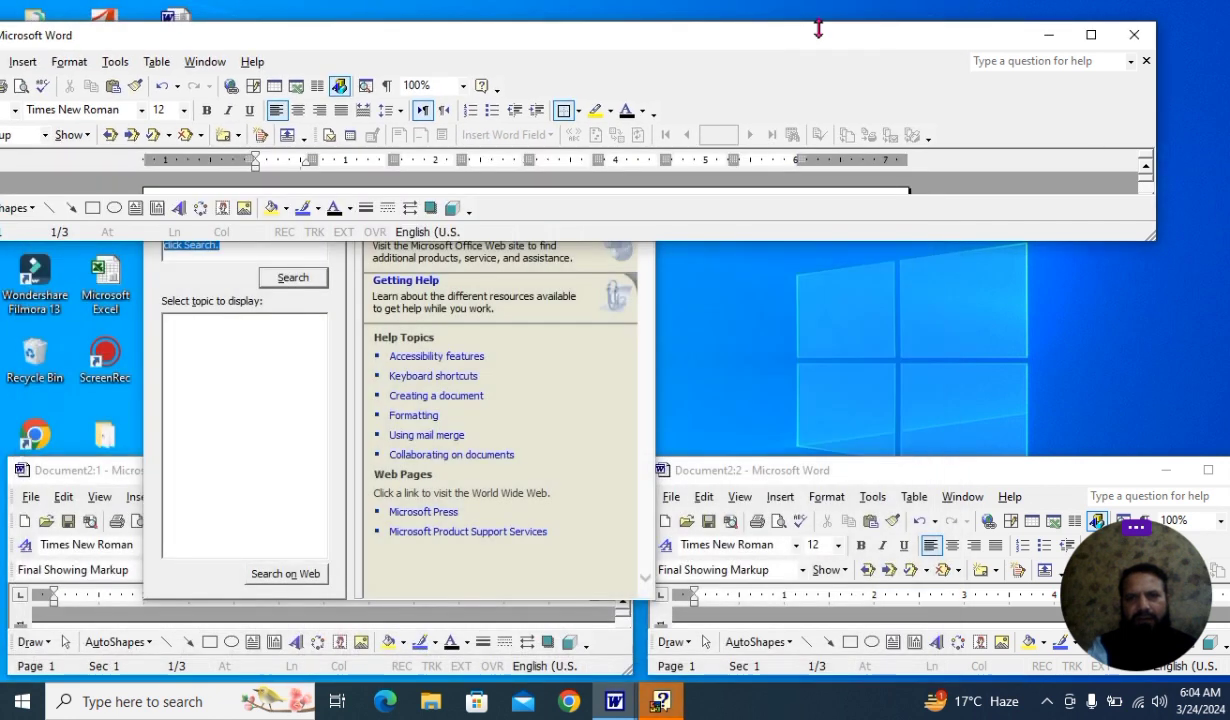
double_click(736, 40)
left_click(665, 400)
Try to show the Office Assistant.
left_click(361, 34)
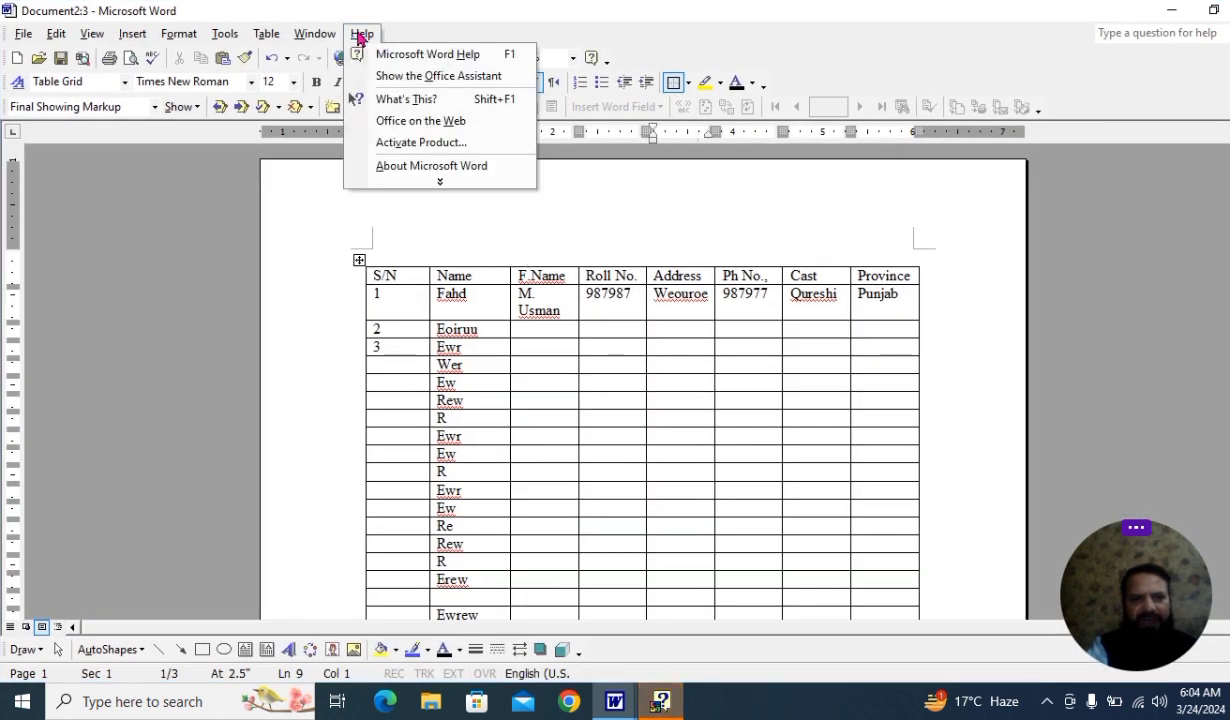
left_click(440, 76)
left_click(640, 398)
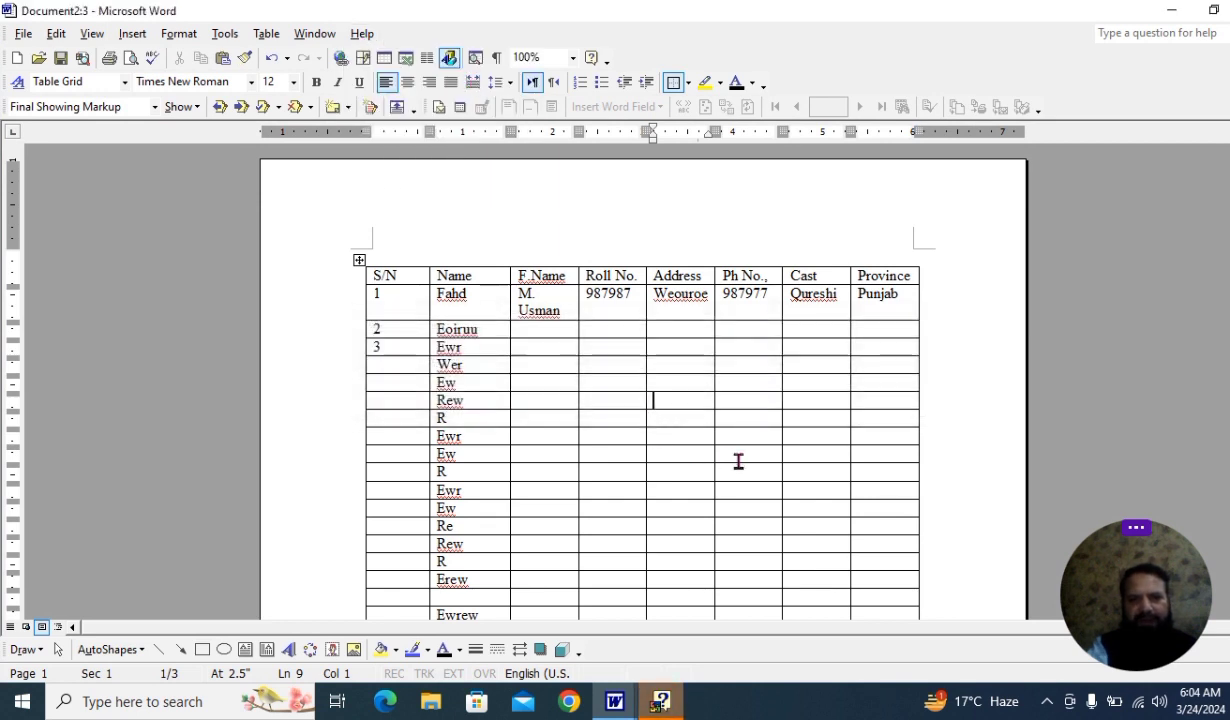
Use What's This? on the table's Name header to reveal its formatting.
left_click(360, 36)
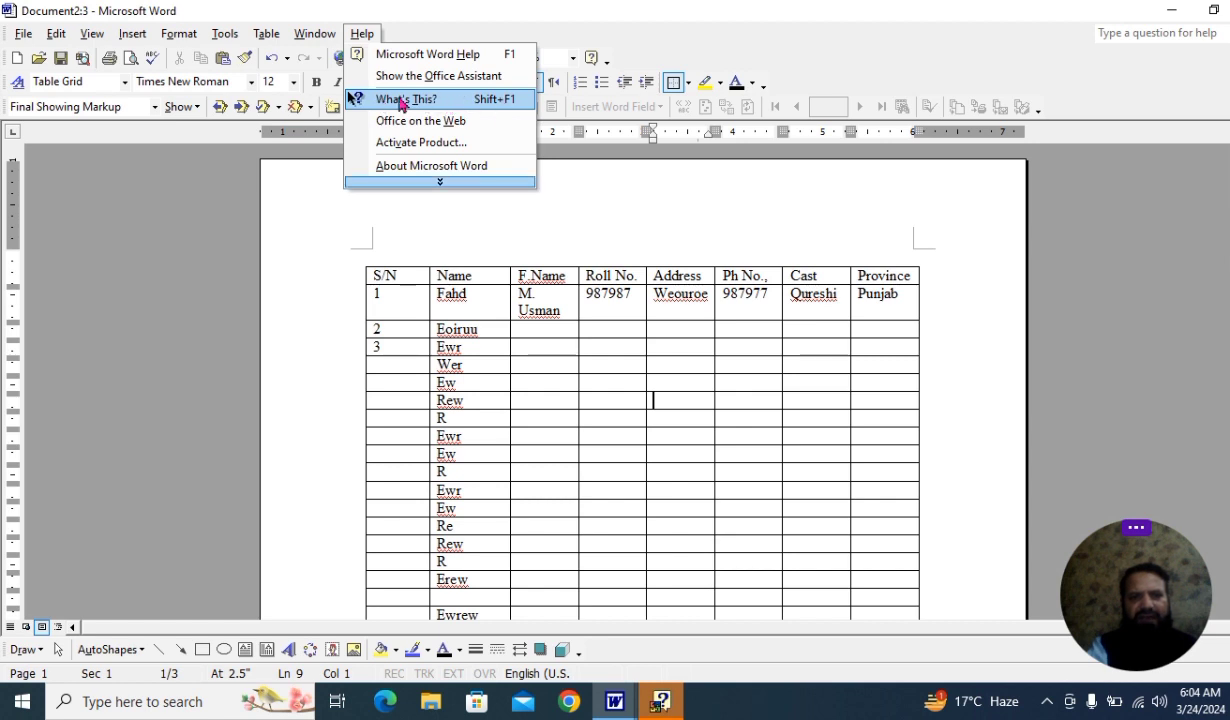
left_click(468, 100)
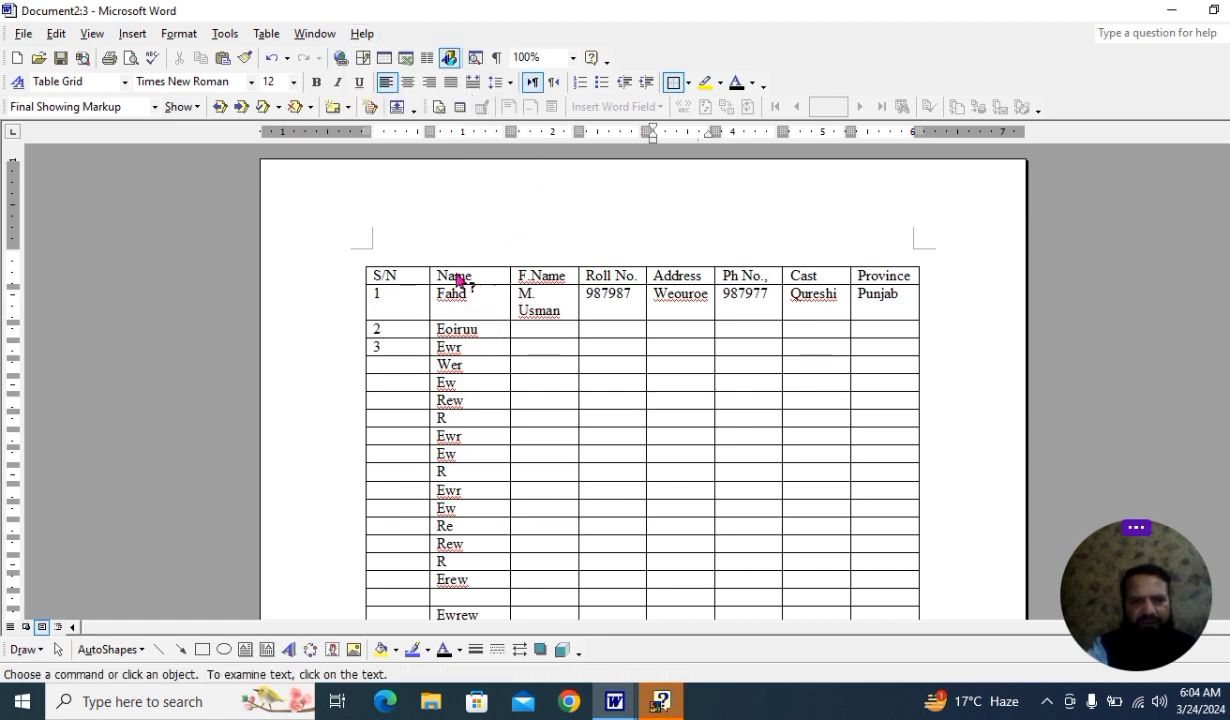
left_click(452, 283)
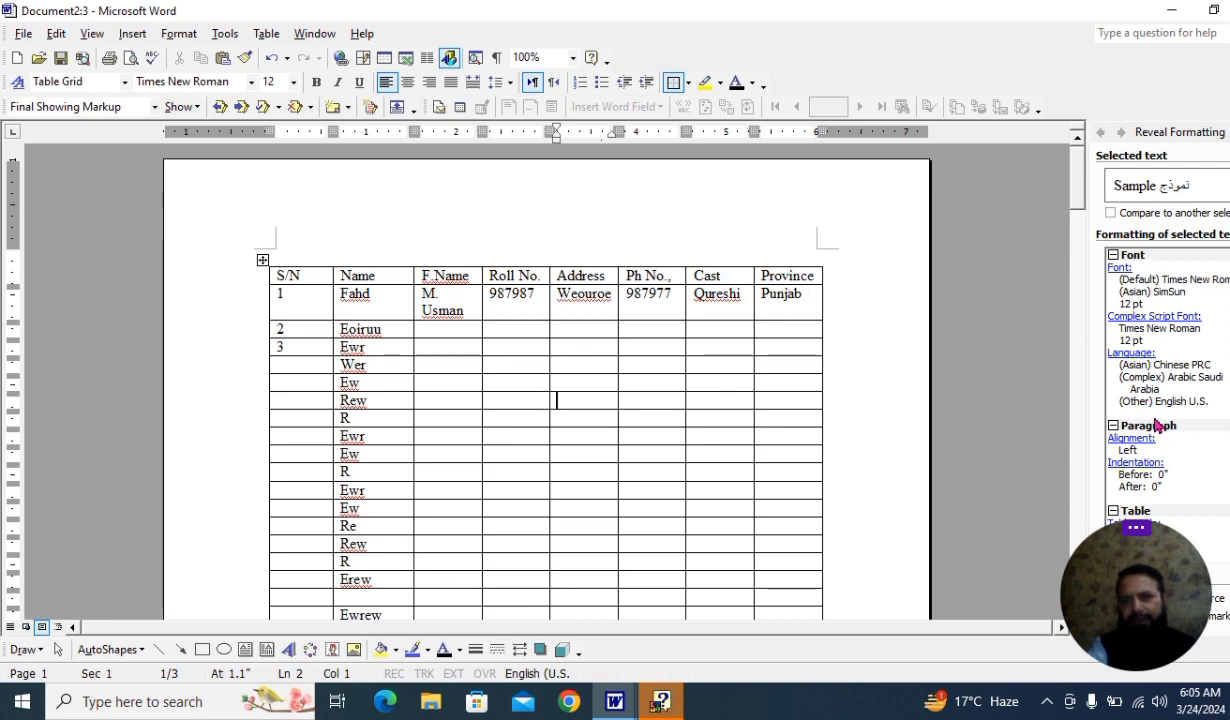
Make row 1's F.Name entry bold and underlined, and set its font size to 16.
left_click(363, 35)
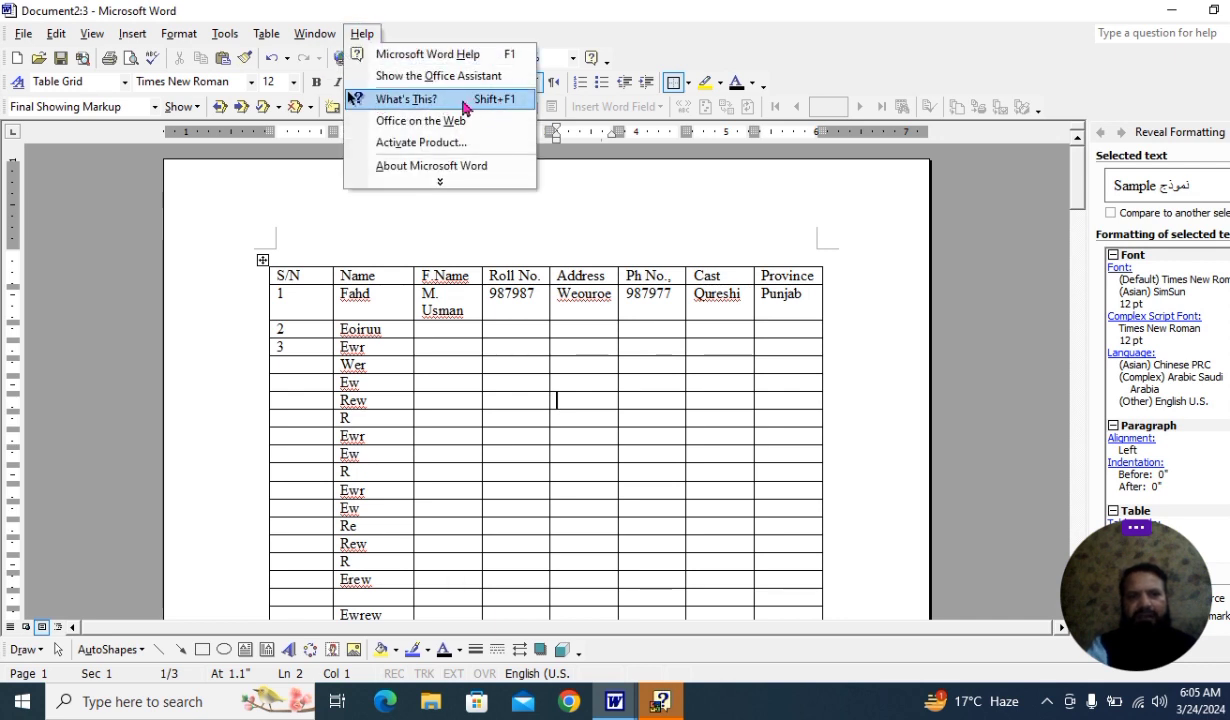
left_click(515, 362)
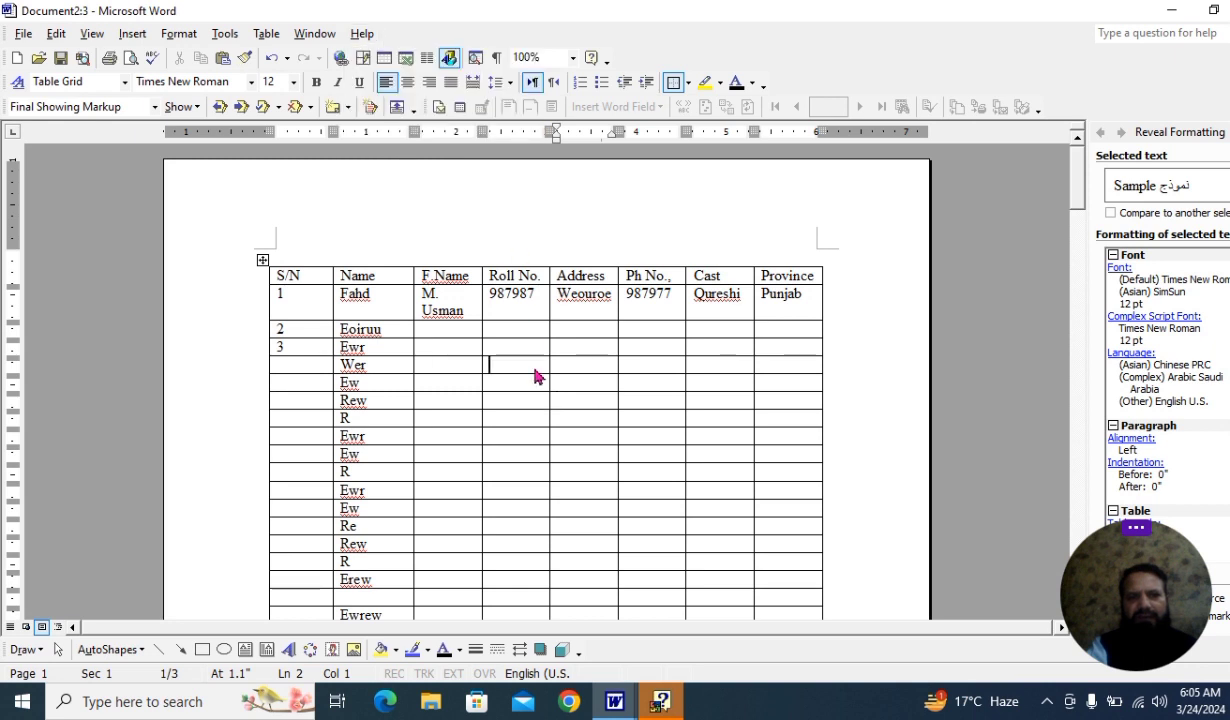
left_click_drag(464, 311, 424, 291)
left_click(316, 82)
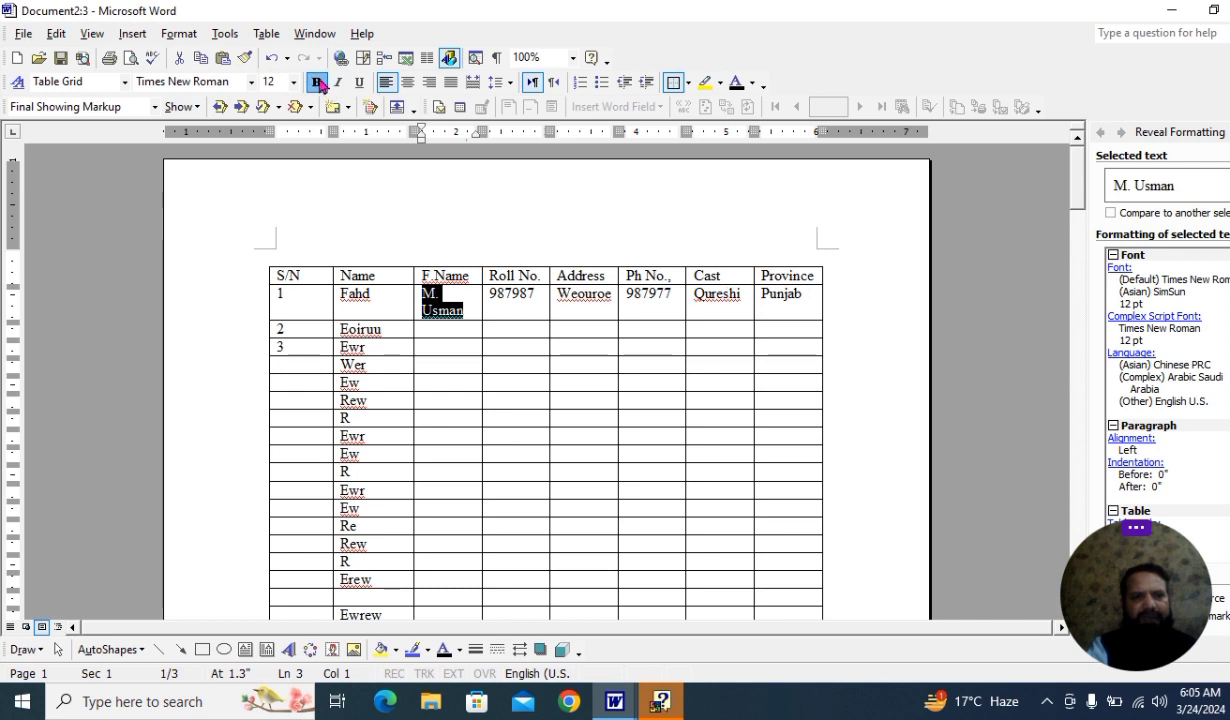
left_click(359, 83)
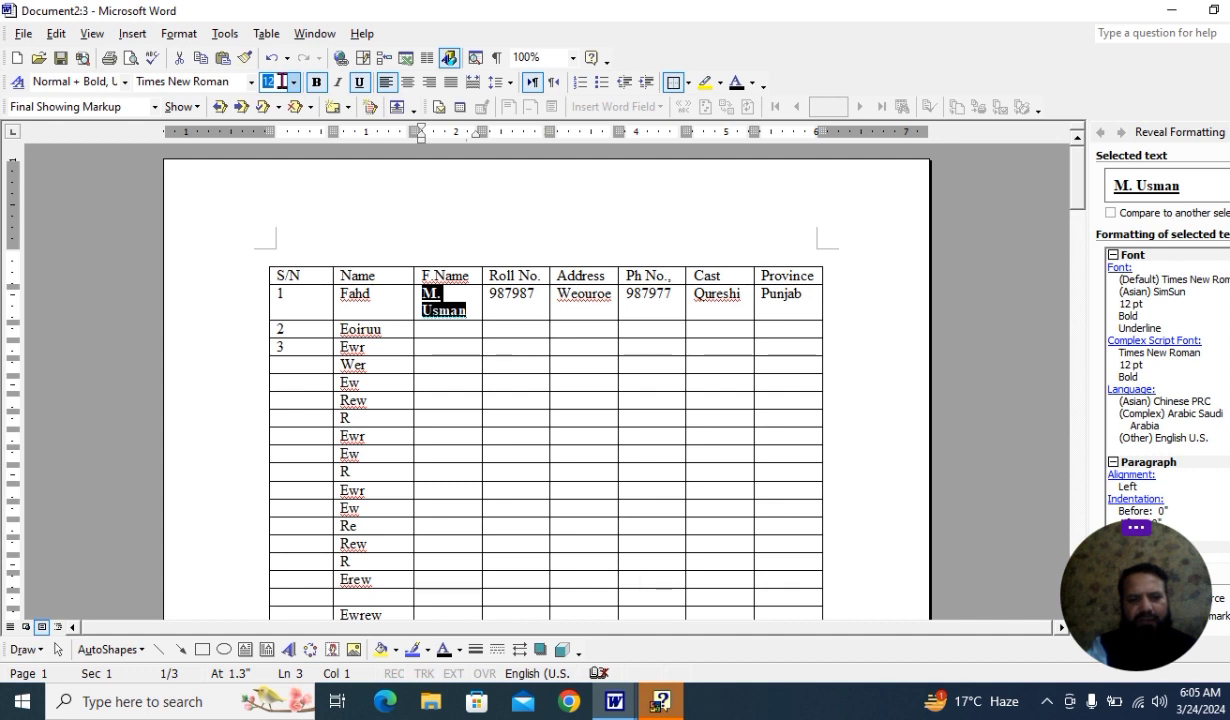
type("1")
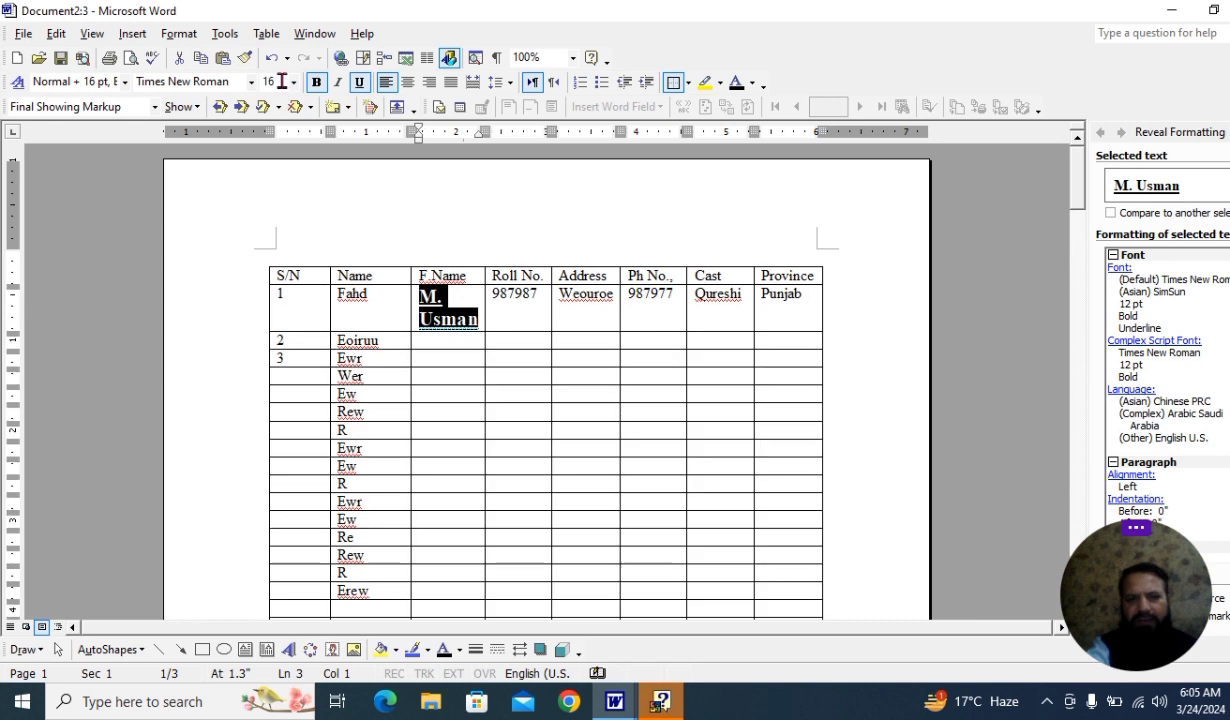
key("Return")
Change the font of row 1's F.Name entry to Arial Black.
left_click(462, 392)
left_click_drag(478, 322, 406, 278)
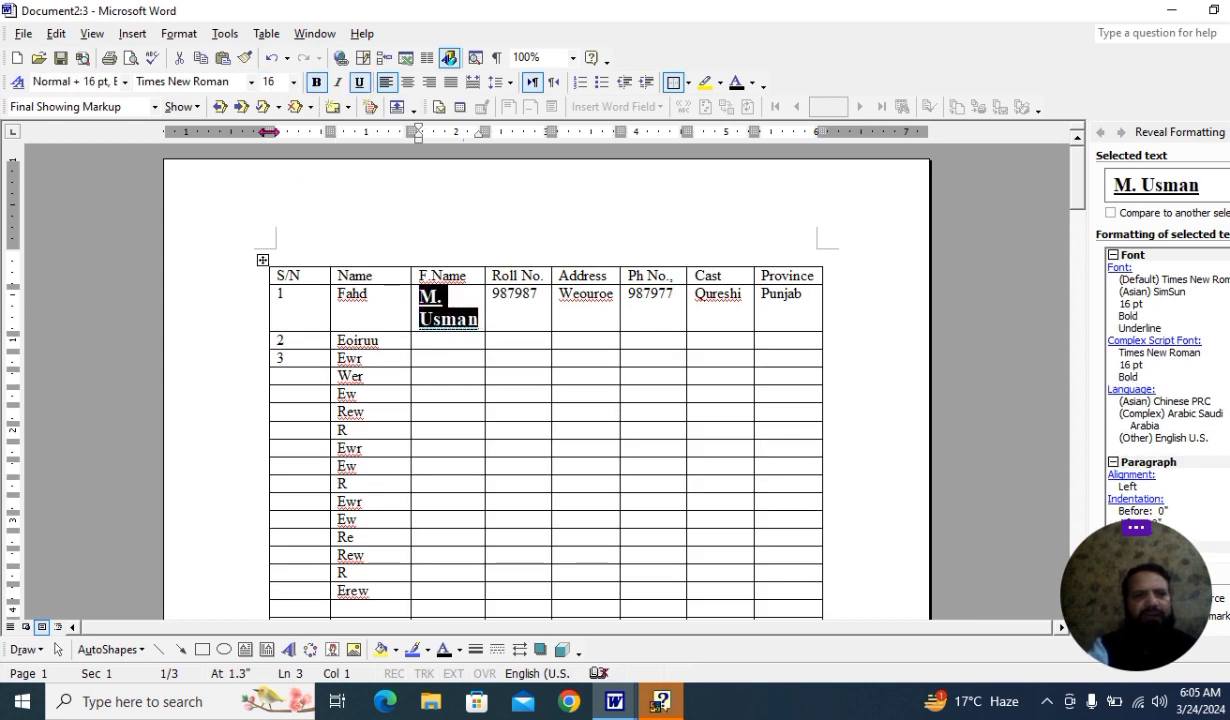
left_click(252, 83)
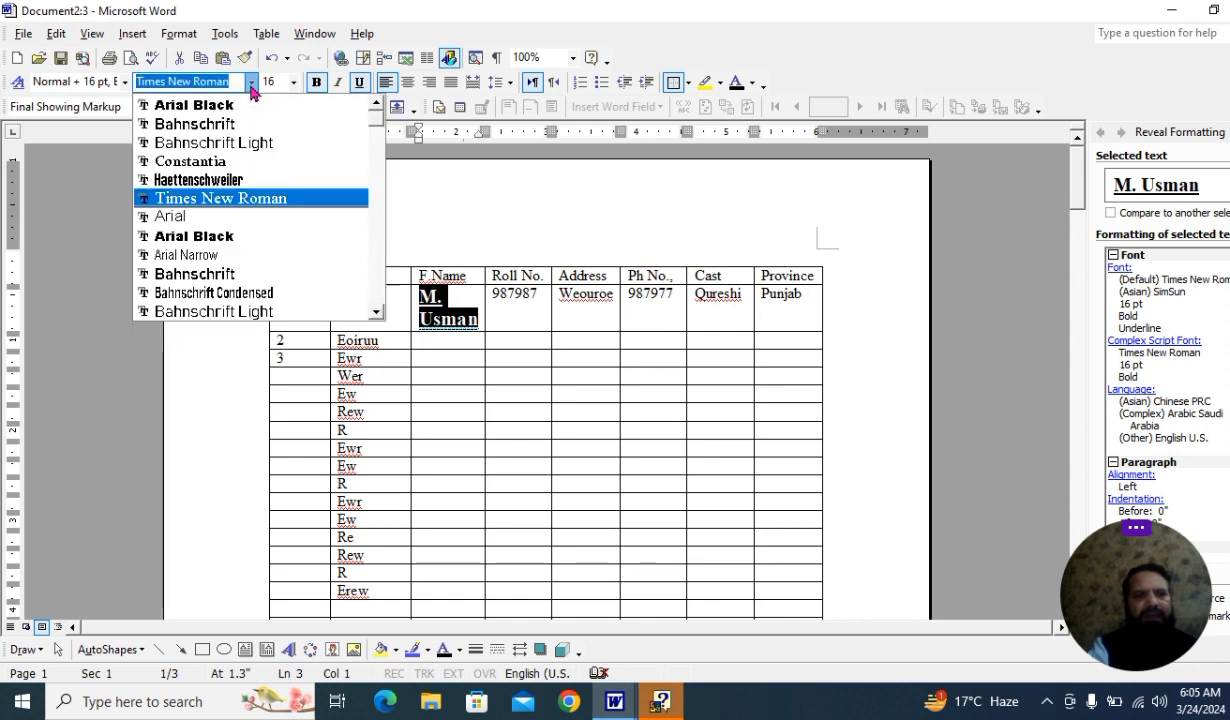
left_click(216, 107)
left_click(538, 456)
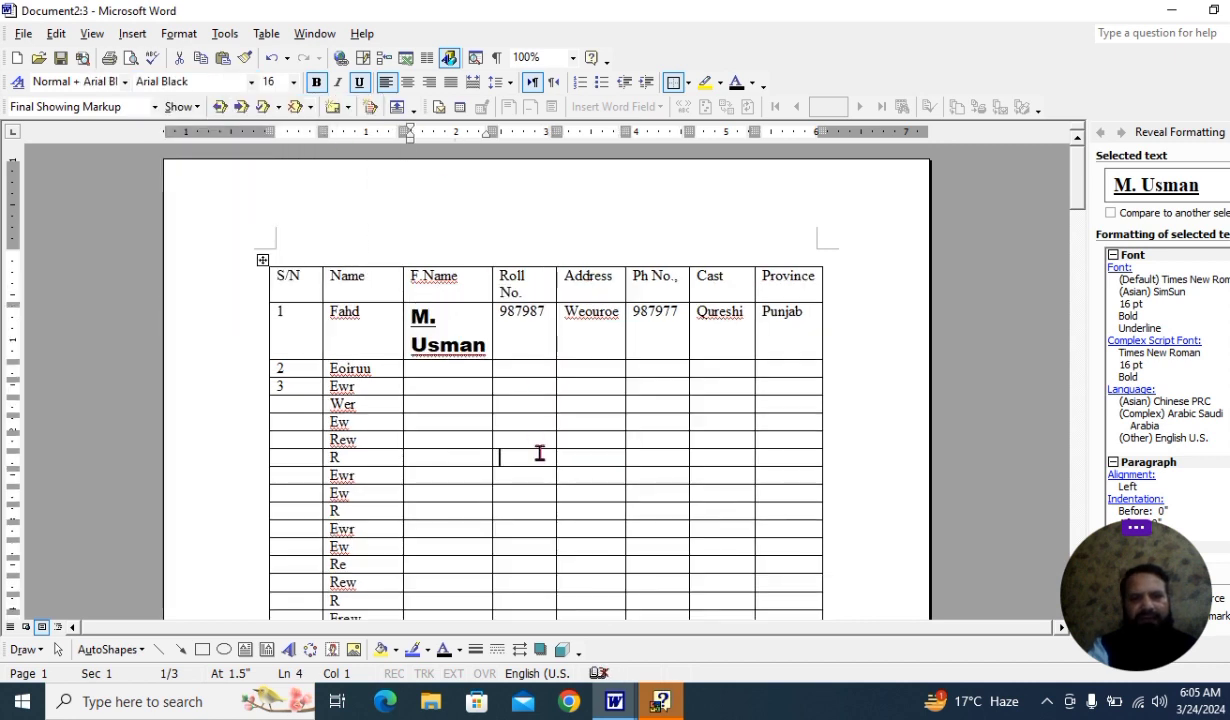
Examine the formatting of row 1's F.Name entry in Reveal Formatting, using What's This? on the text.
left_click(461, 406)
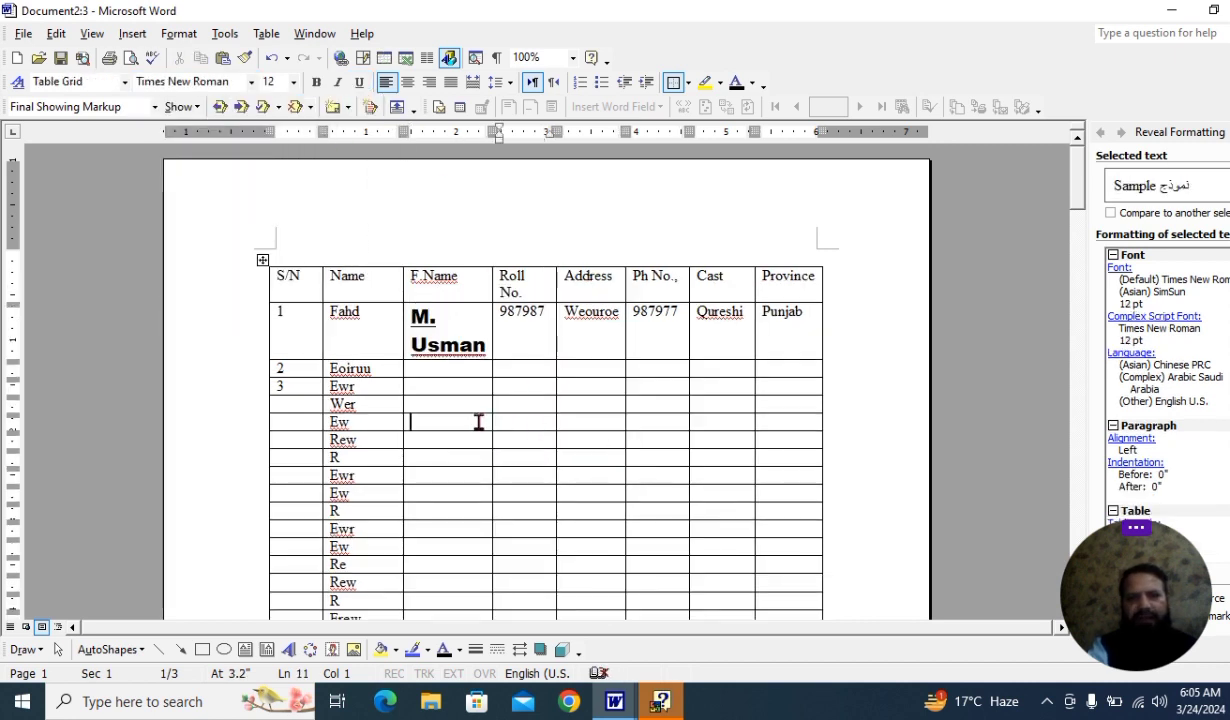
left_click(432, 325)
left_click(430, 343)
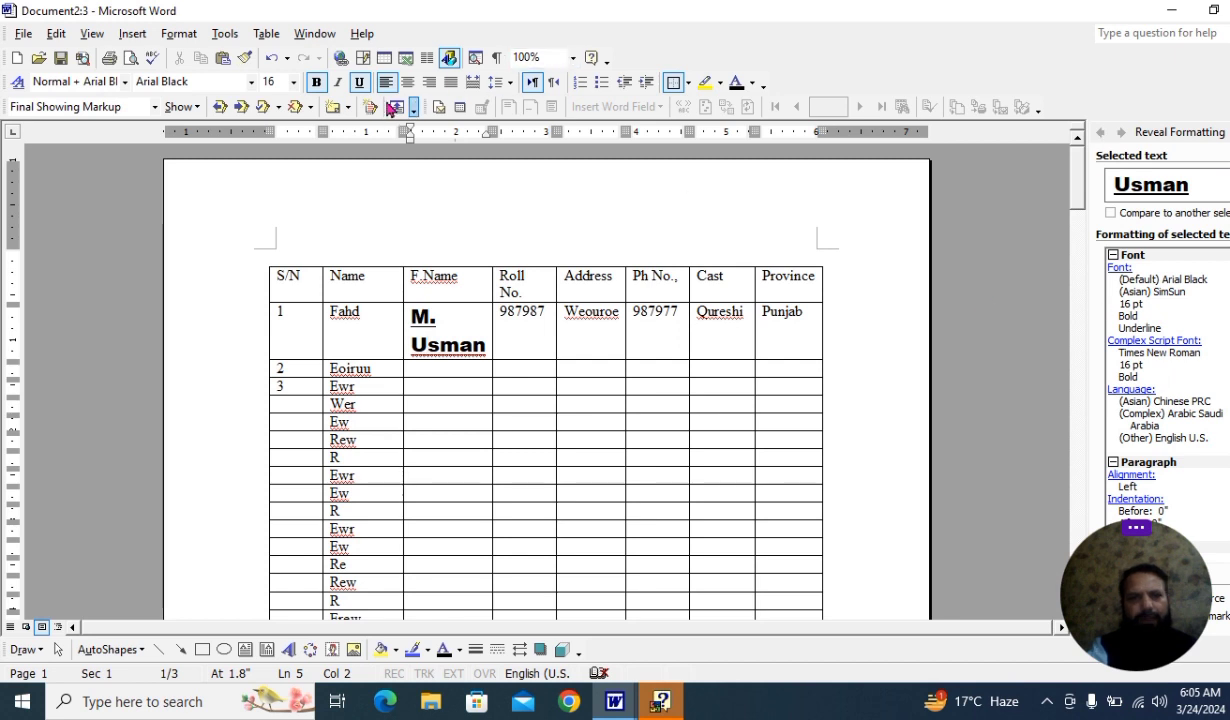
left_click(368, 35)
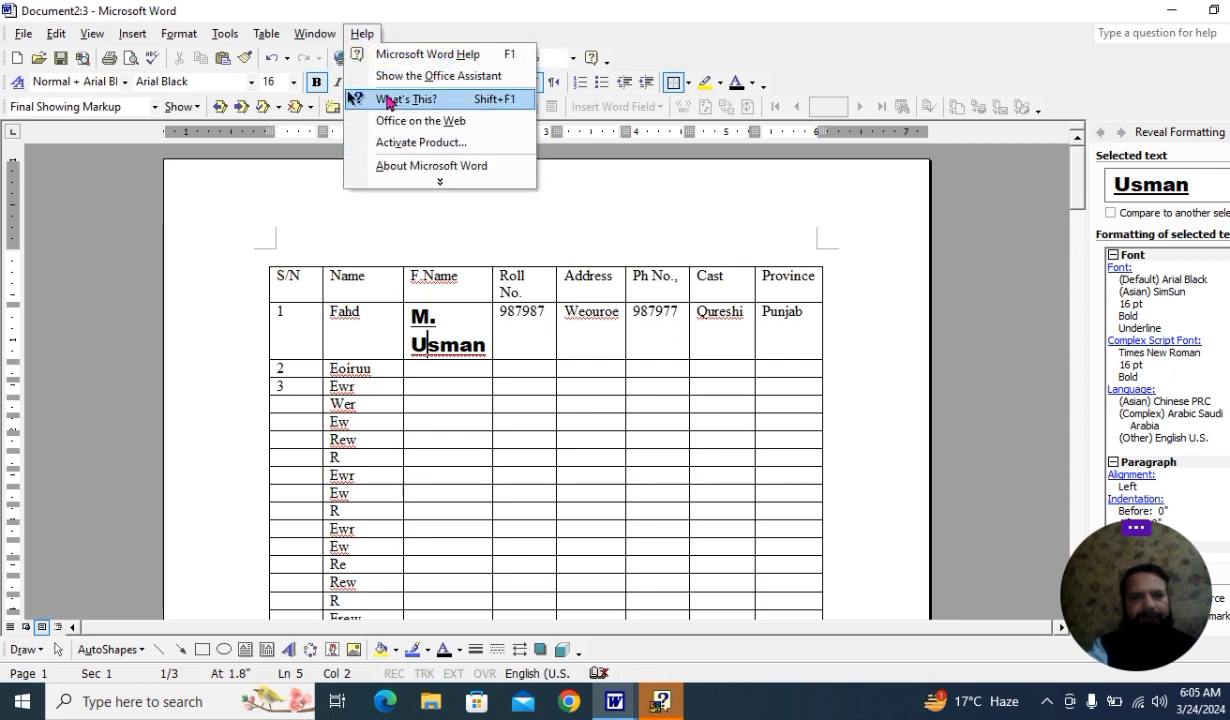
left_click(388, 104)
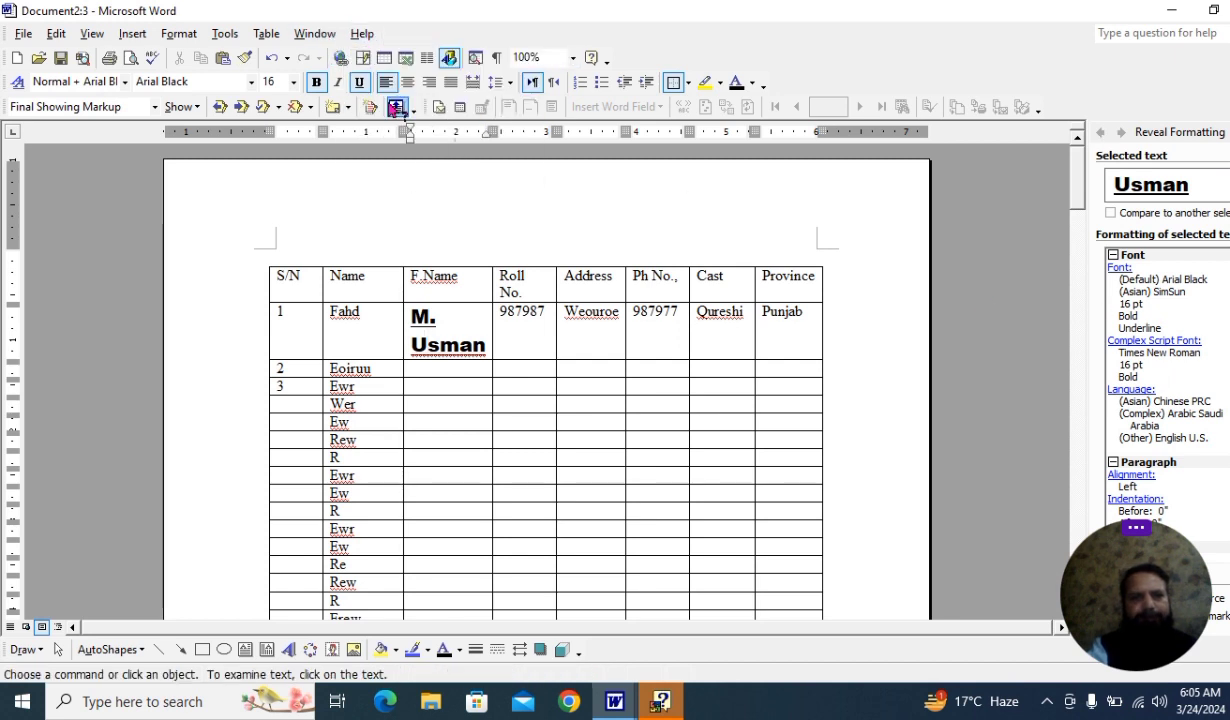
left_click(413, 316)
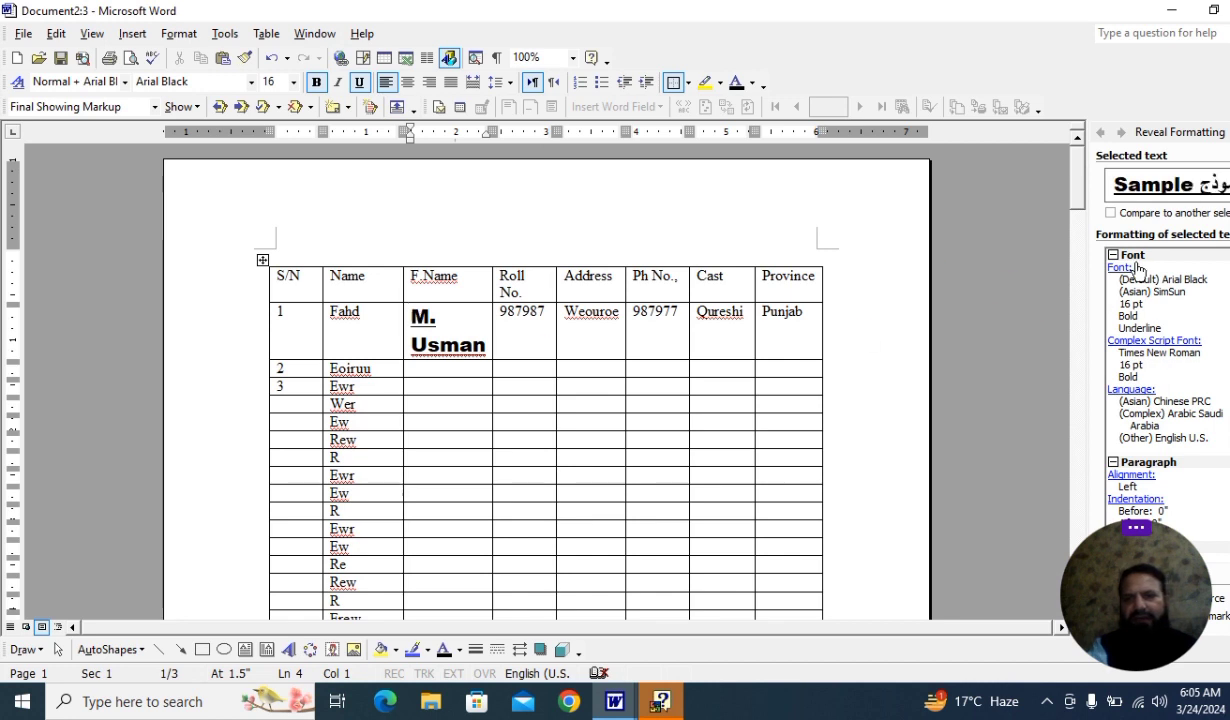
left_click(458, 344)
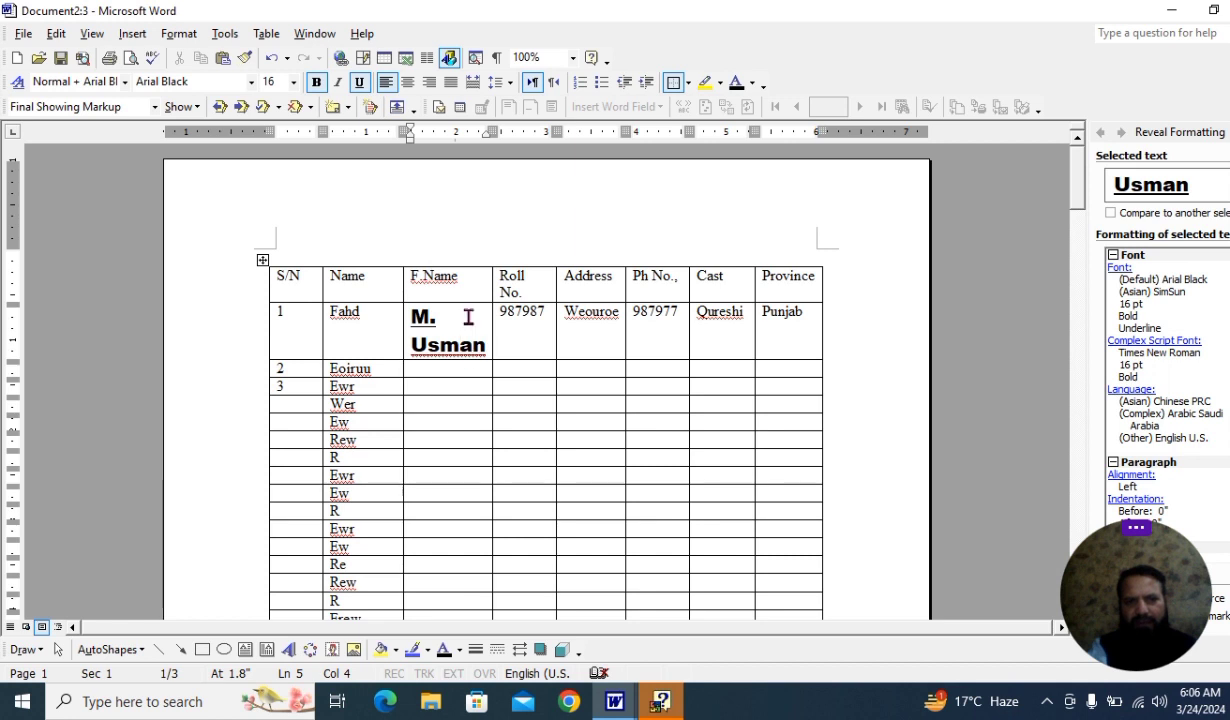
Review the full set of Help commands, run Activate Product to check the activation status, and dismiss the message.
left_click(361, 33)
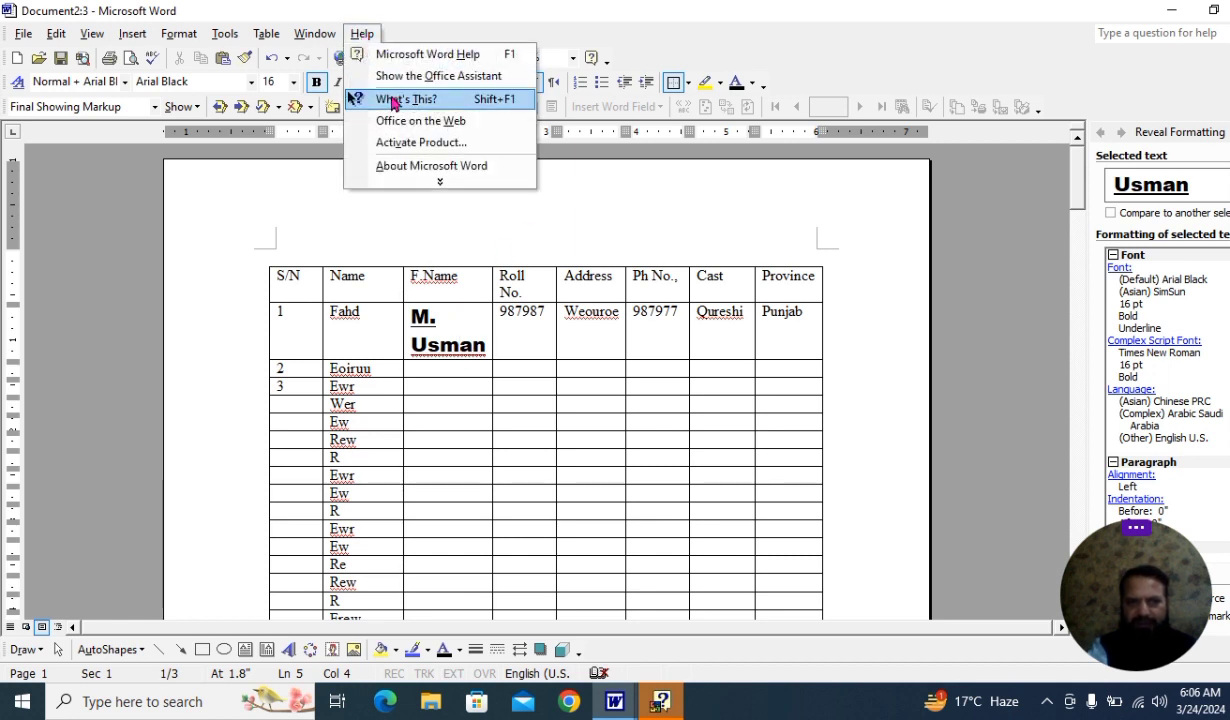
left_click(440, 182)
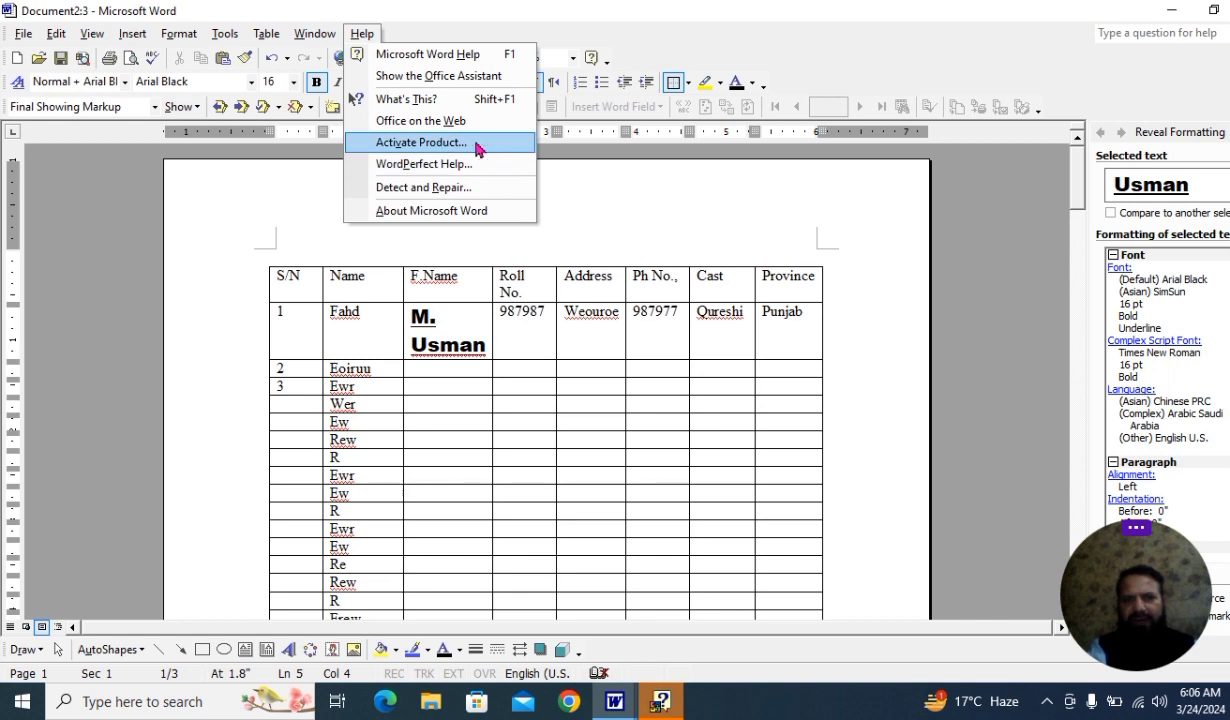
left_click(657, 239)
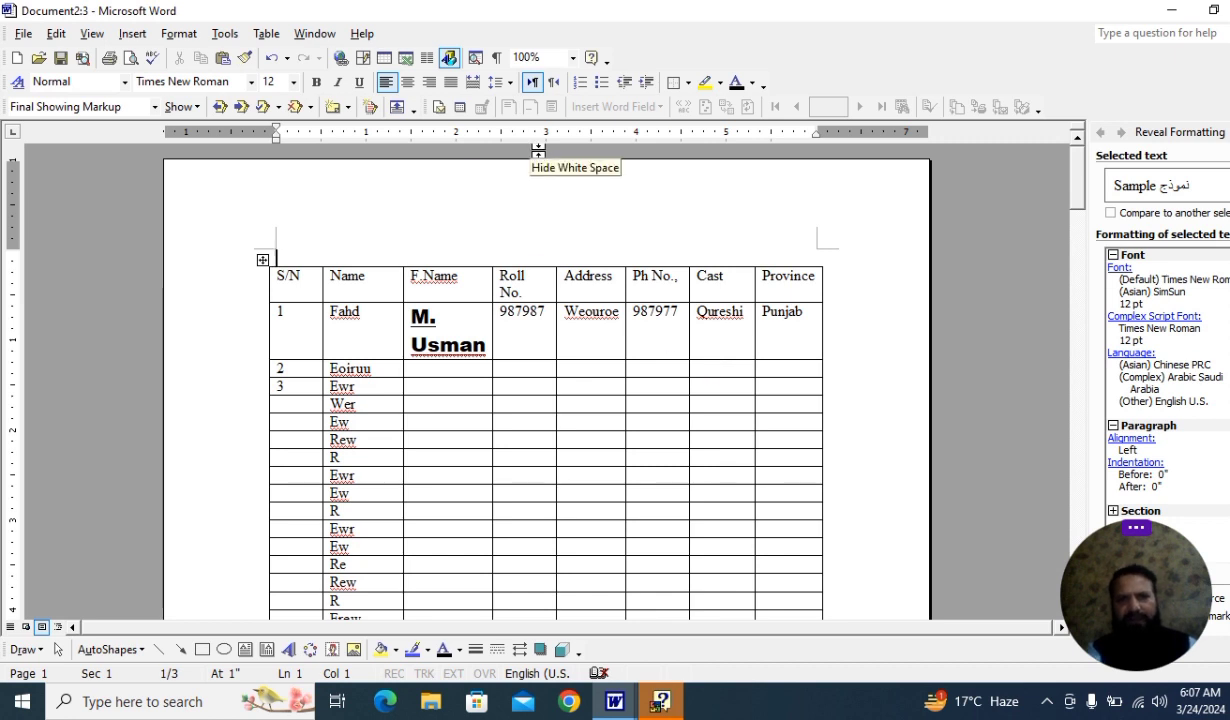
left_click(358, 38)
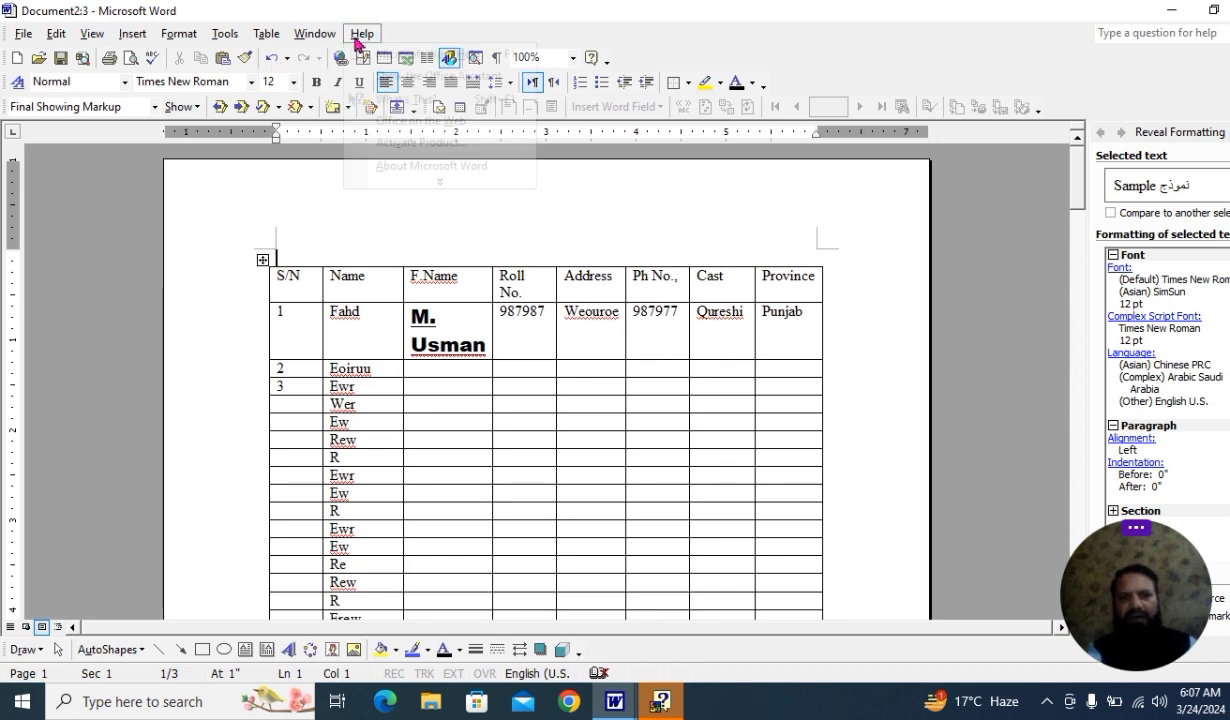
left_click(415, 142)
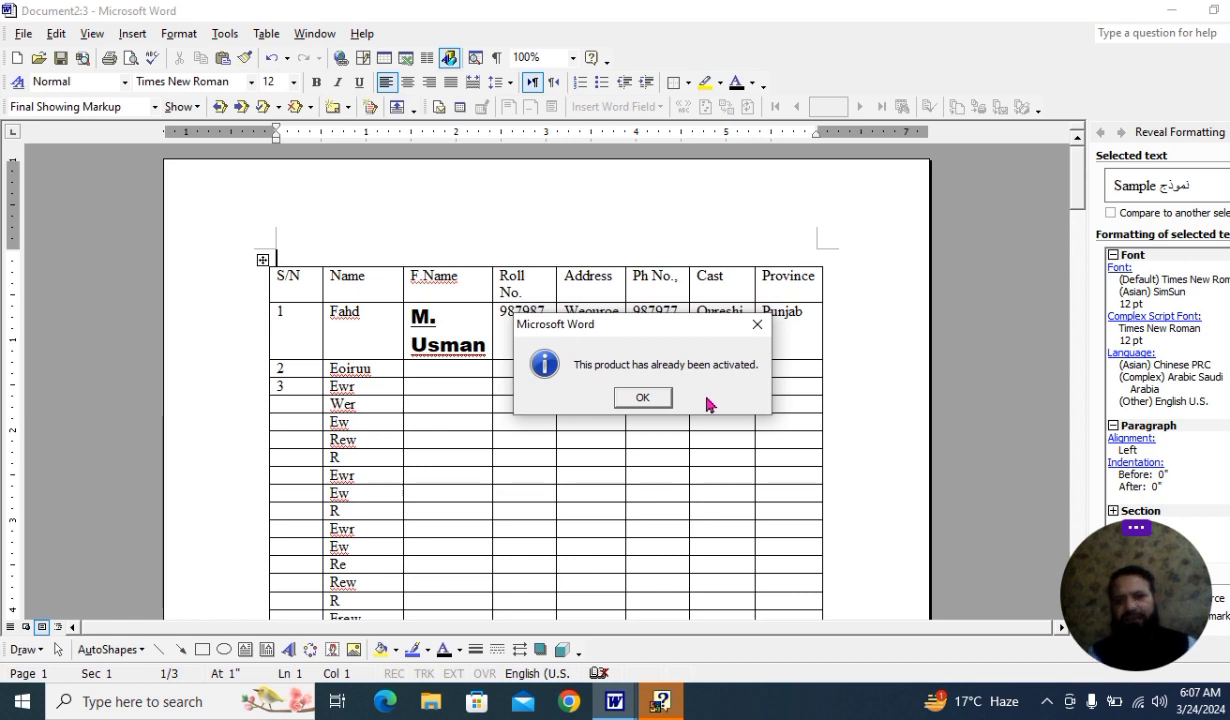
left_click(645, 398)
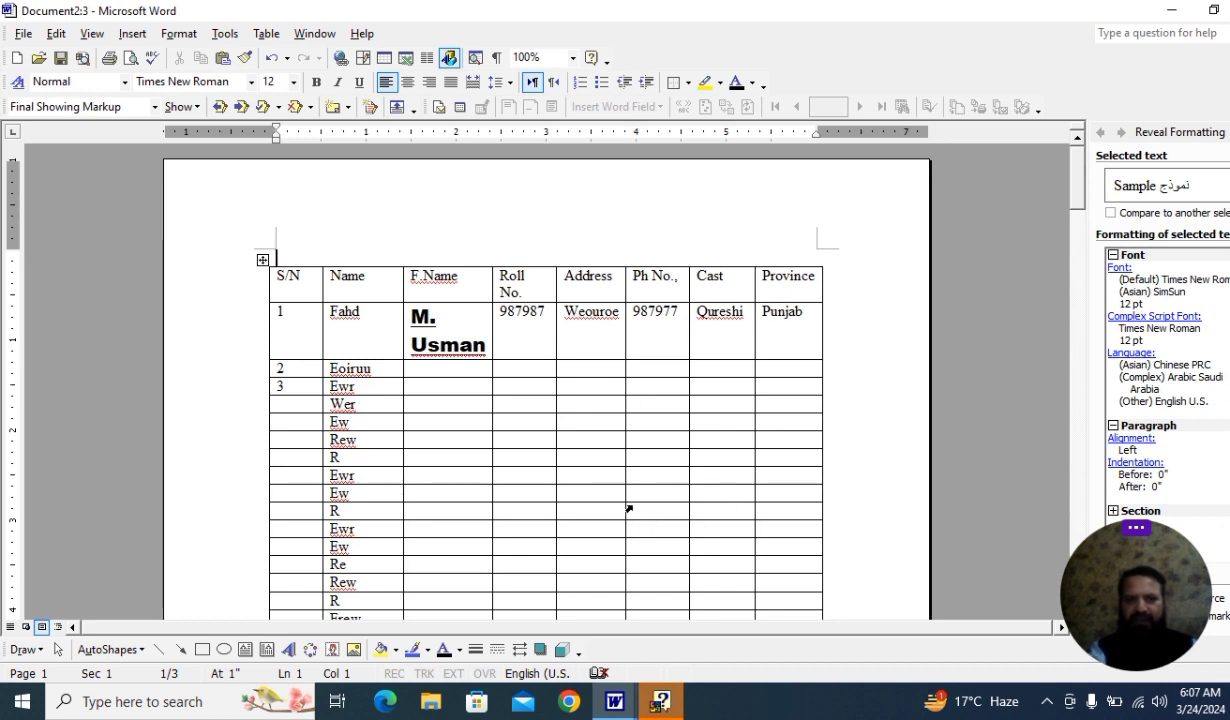
Recheck the product's activation status with Activate Product and dismiss the message.
left_click(596, 404)
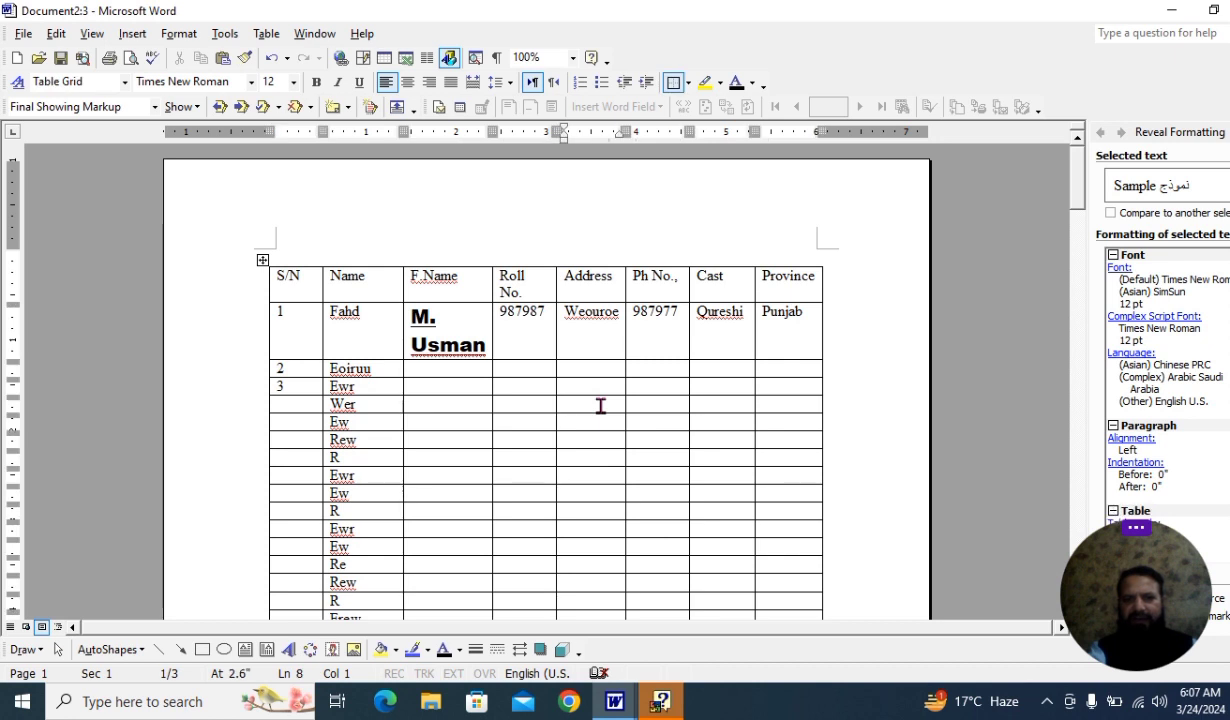
left_click(362, 33)
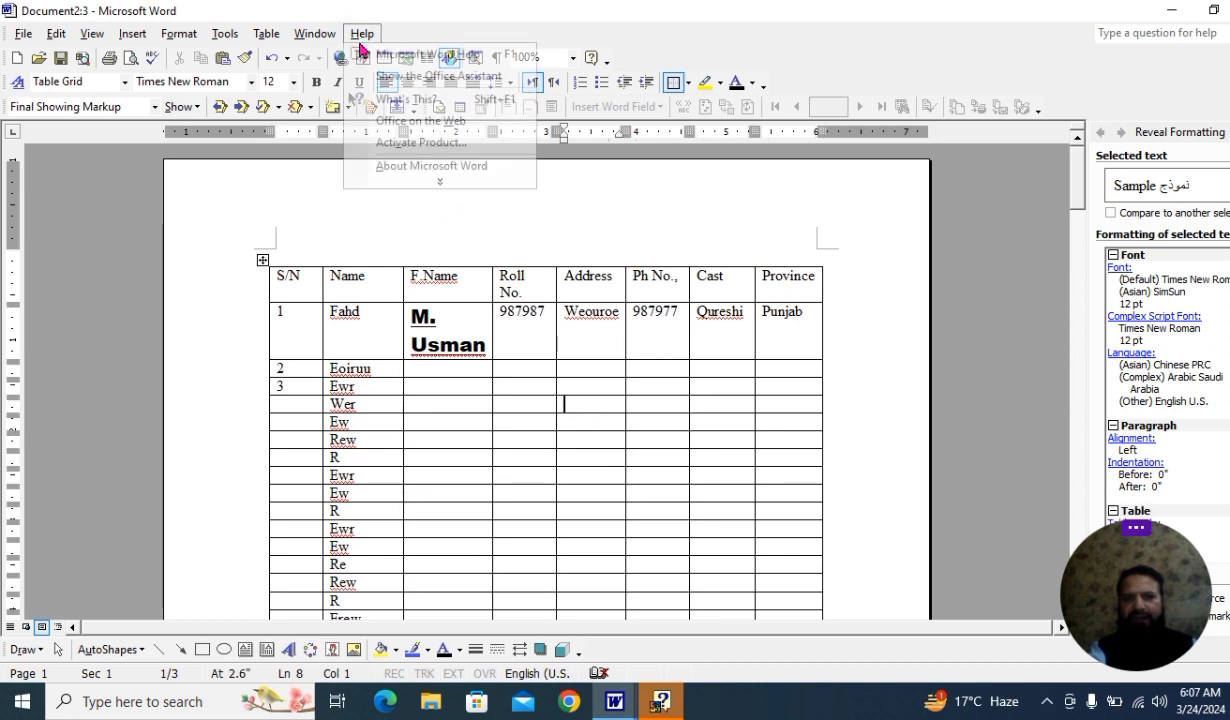
left_click(471, 146)
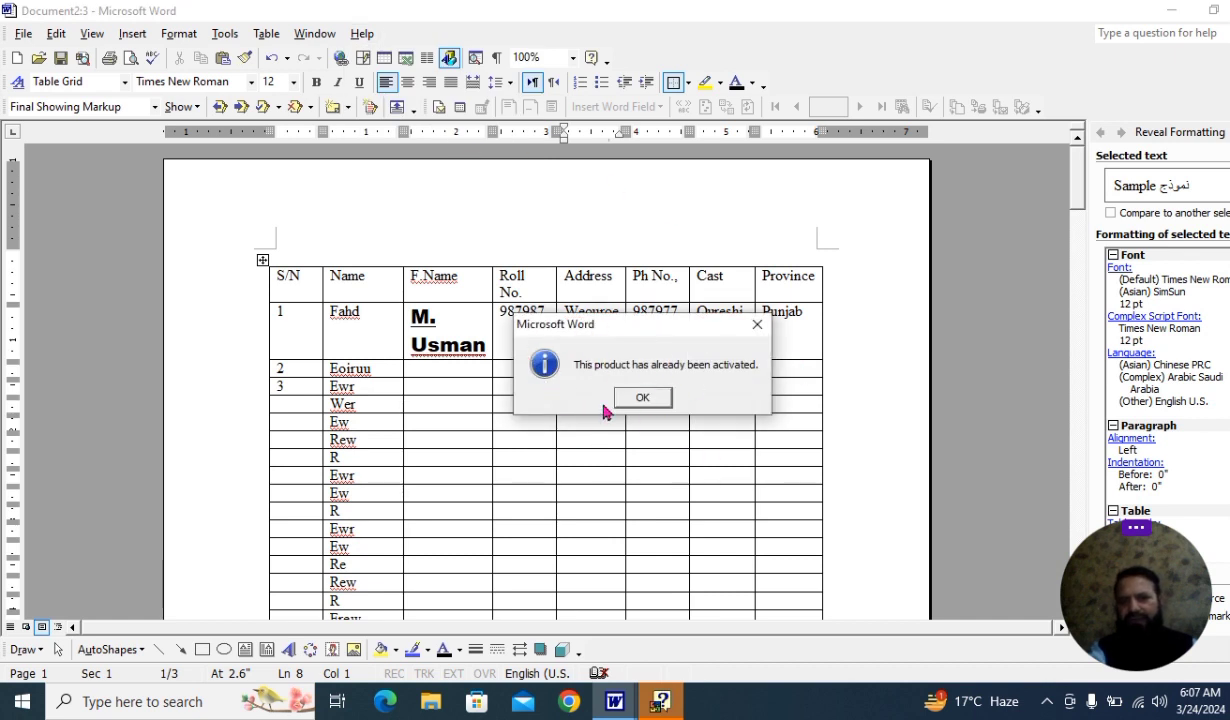
left_click(659, 403)
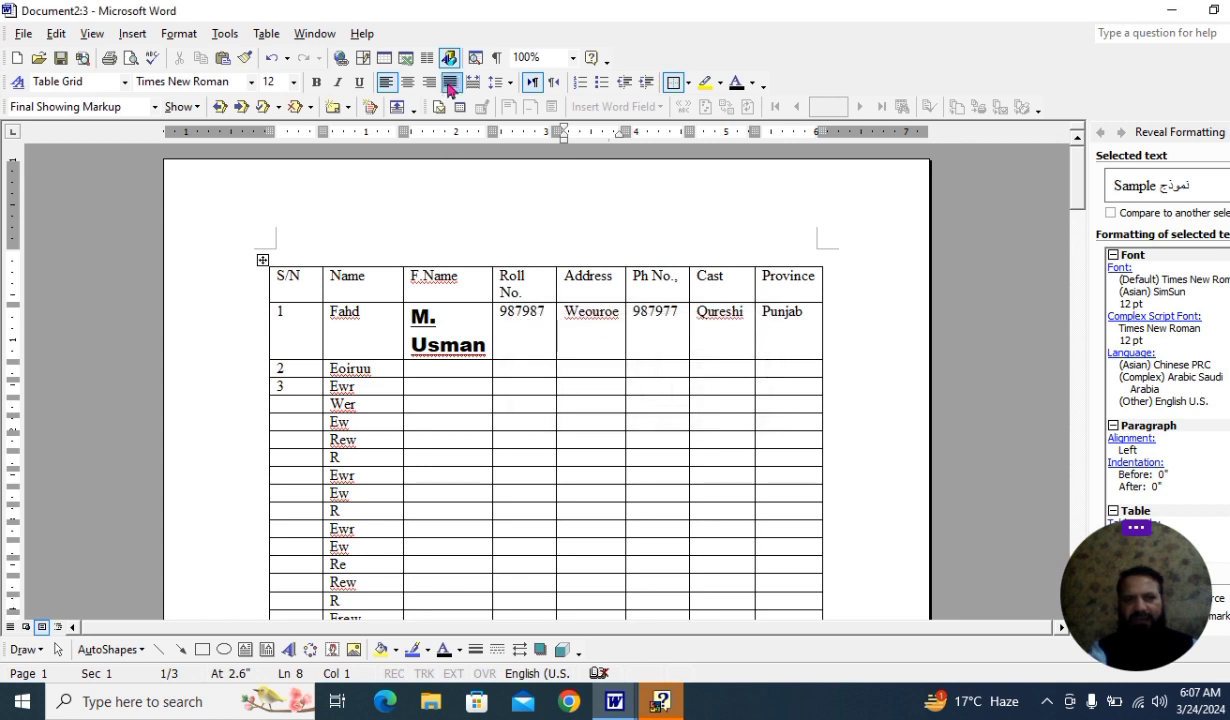
Review the Detect and Repair options from the full set of Help commands, and cancel without starting a repair.
left_click(362, 36)
left_click(442, 182)
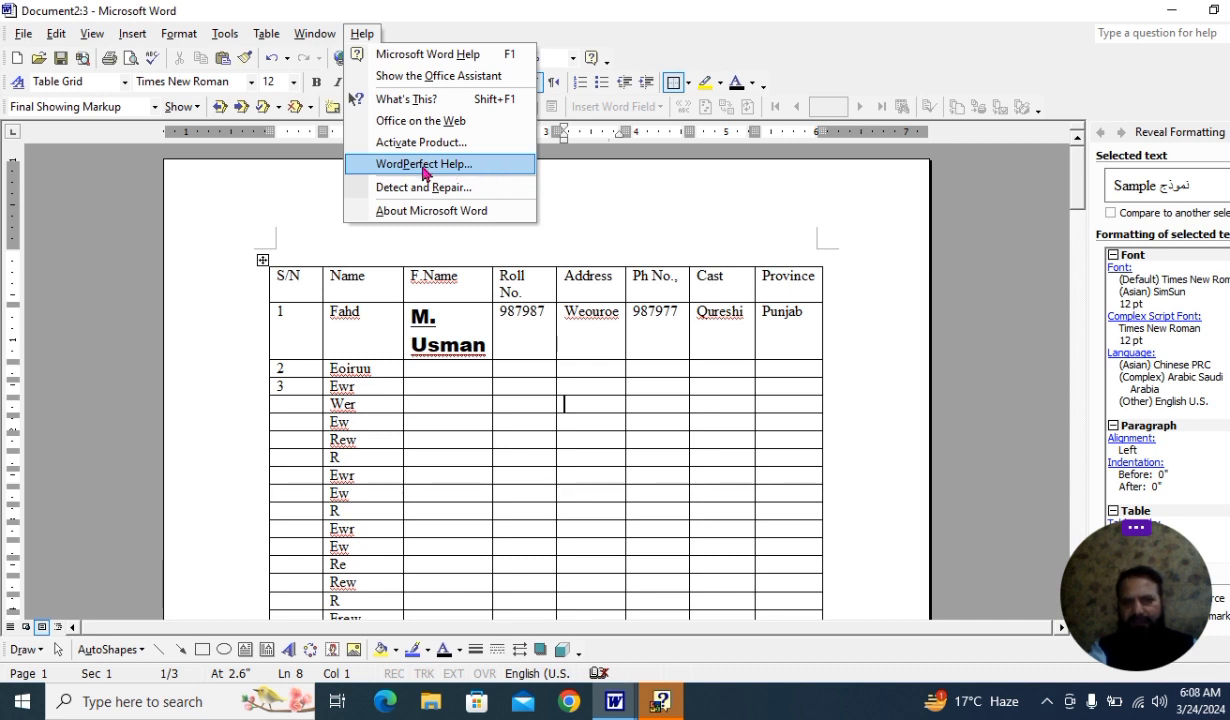
left_click(476, 195)
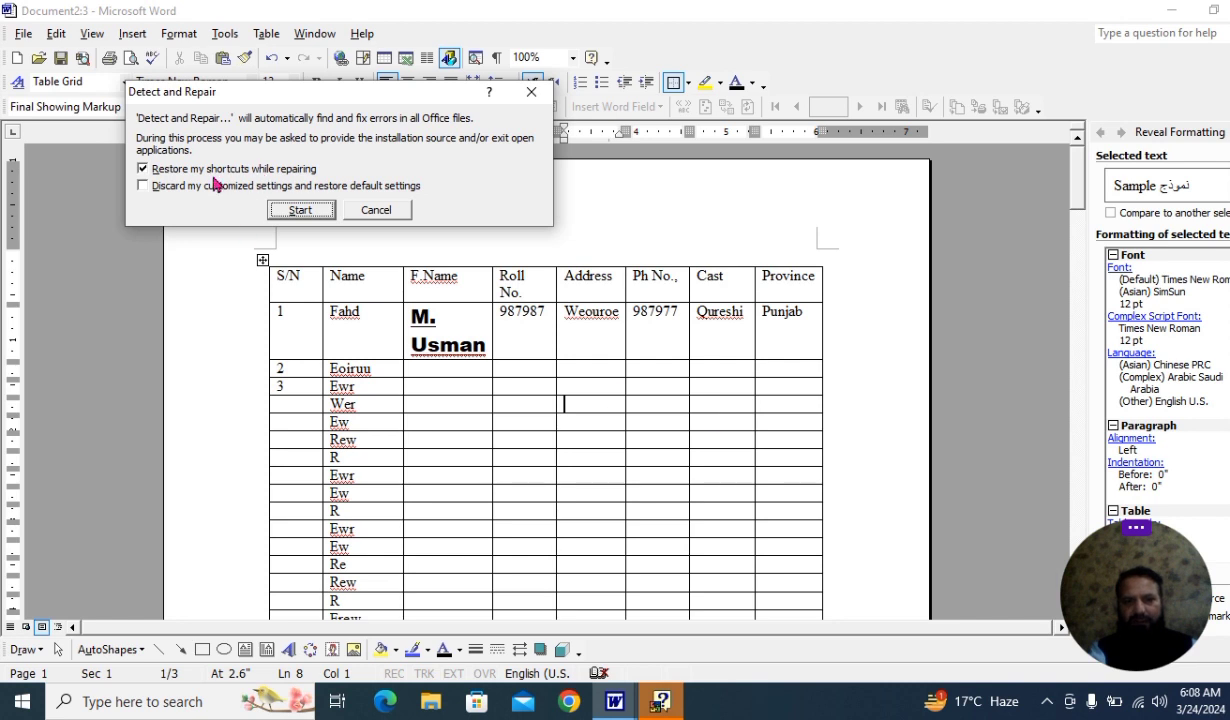
left_click(376, 209)
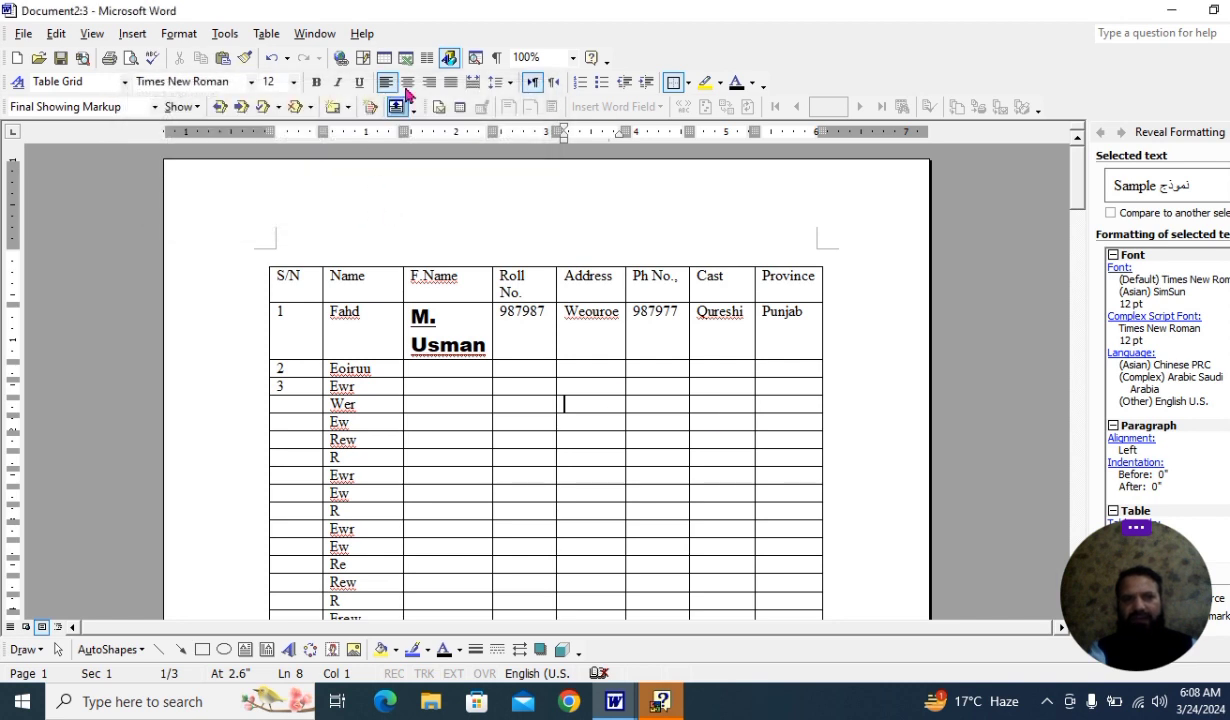
View the About Microsoft Word details and the System Information summary, close both, and return to the document table.
left_click(376, 38)
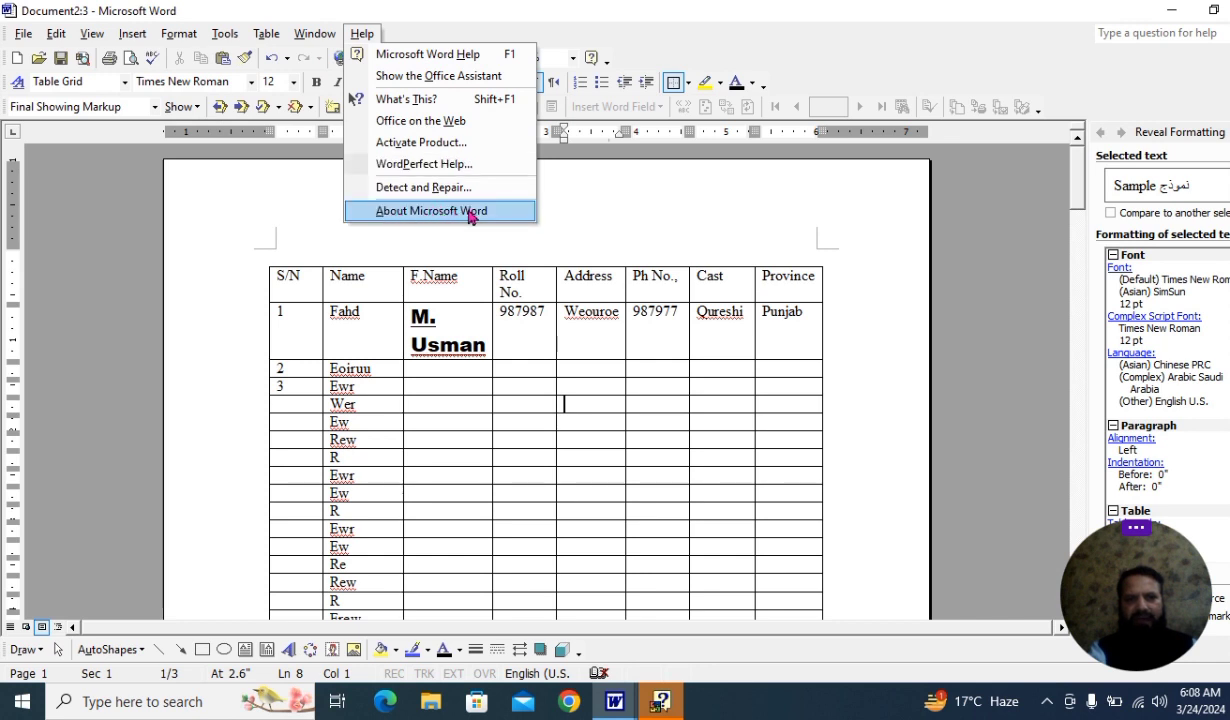
left_click(455, 210)
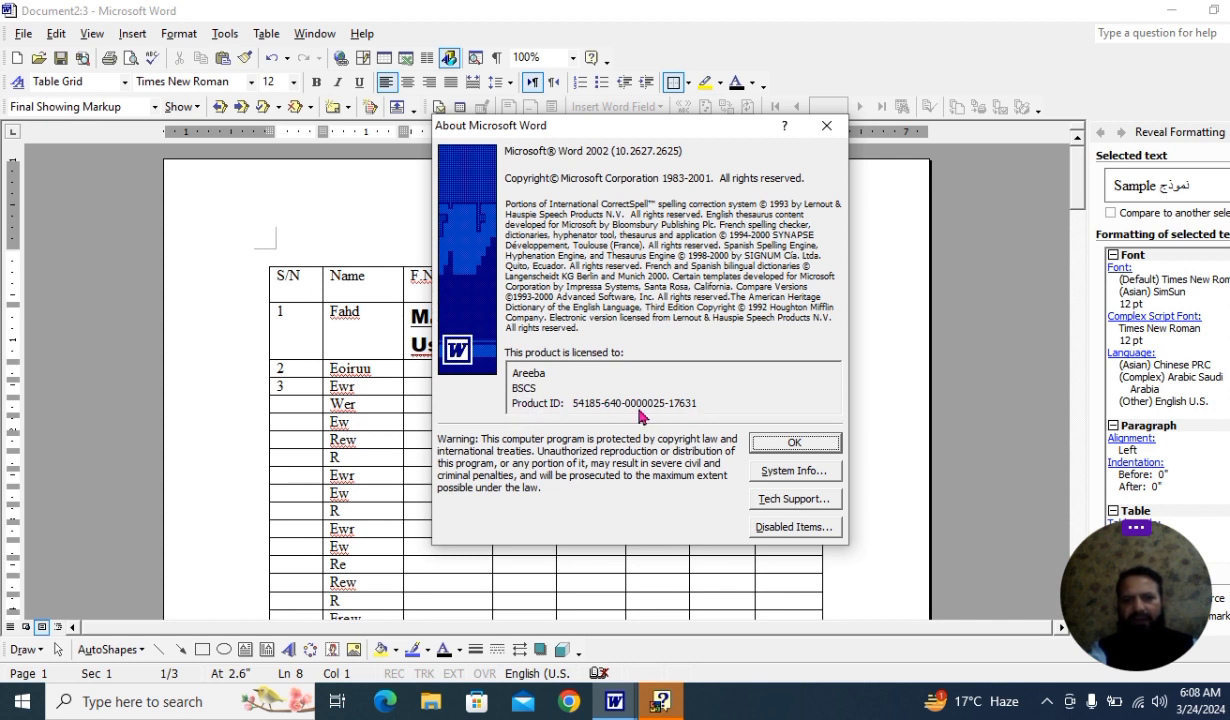
left_click(782, 470)
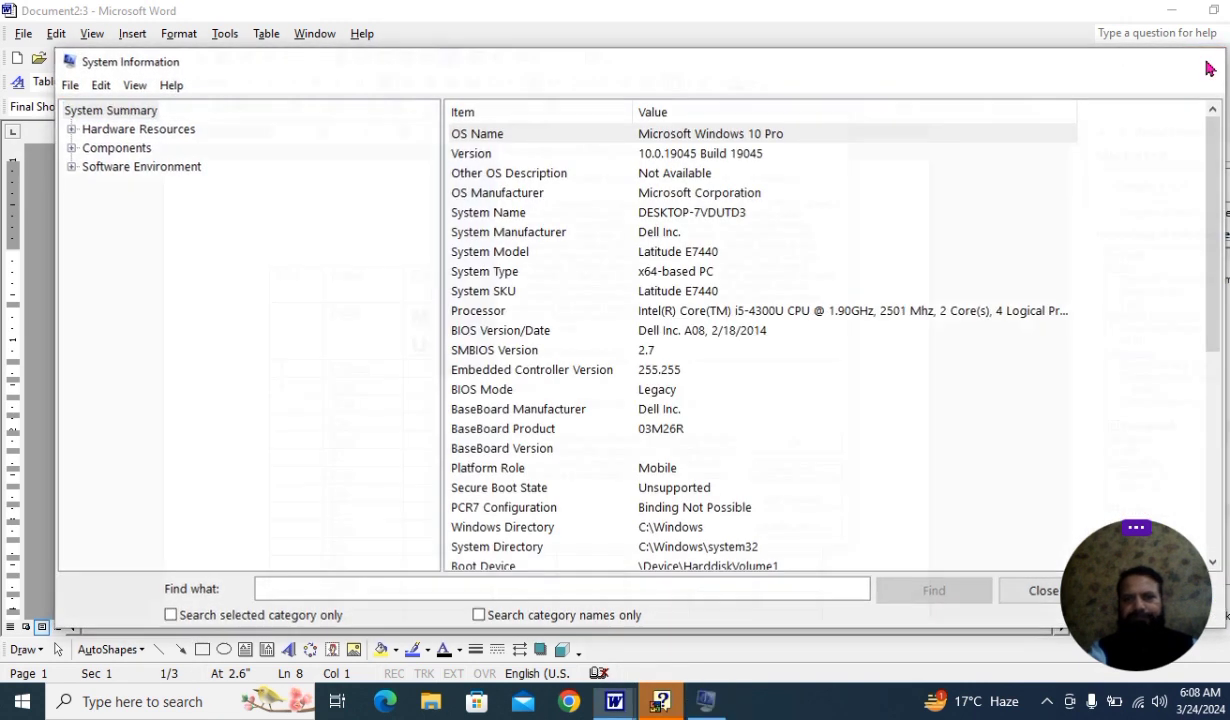
left_click(1205, 62)
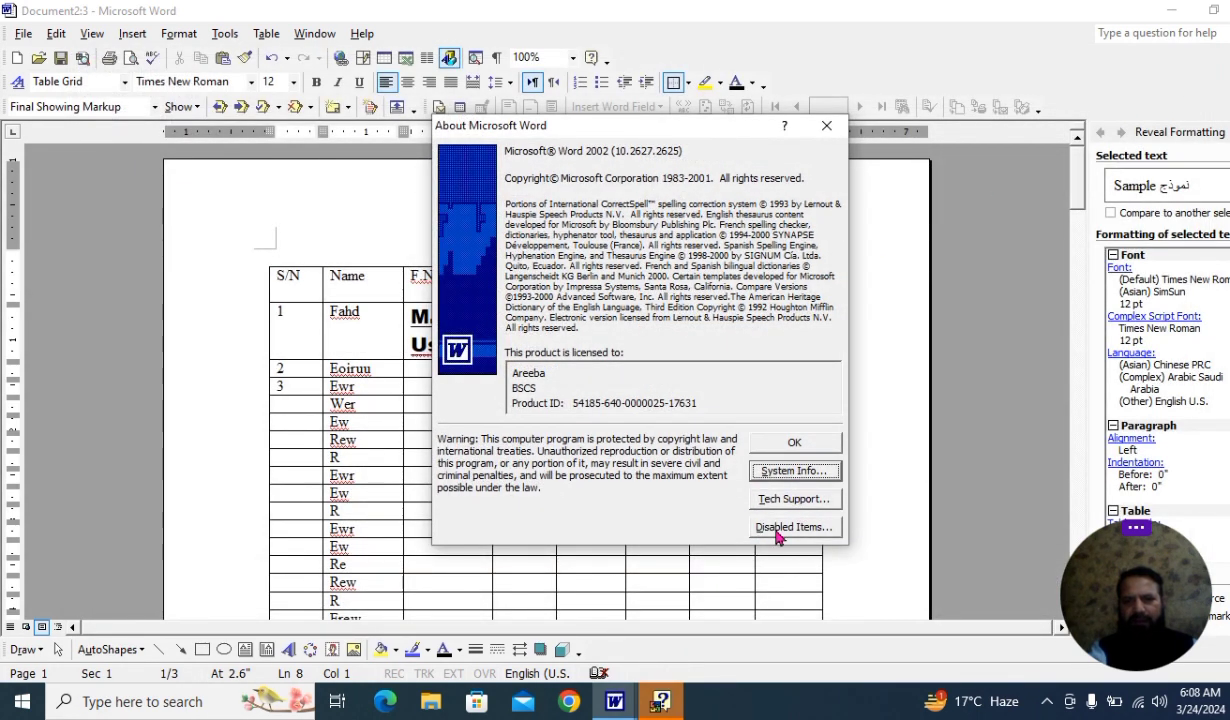
left_click(795, 443)
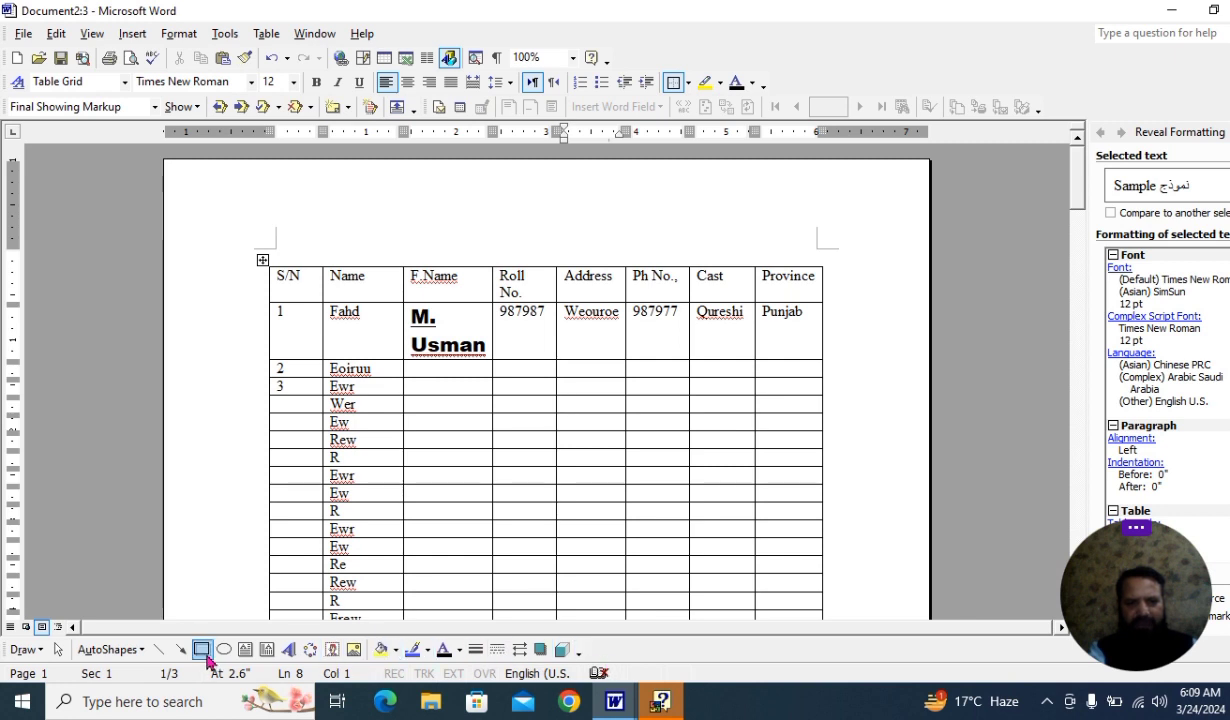
left_click(595, 387)
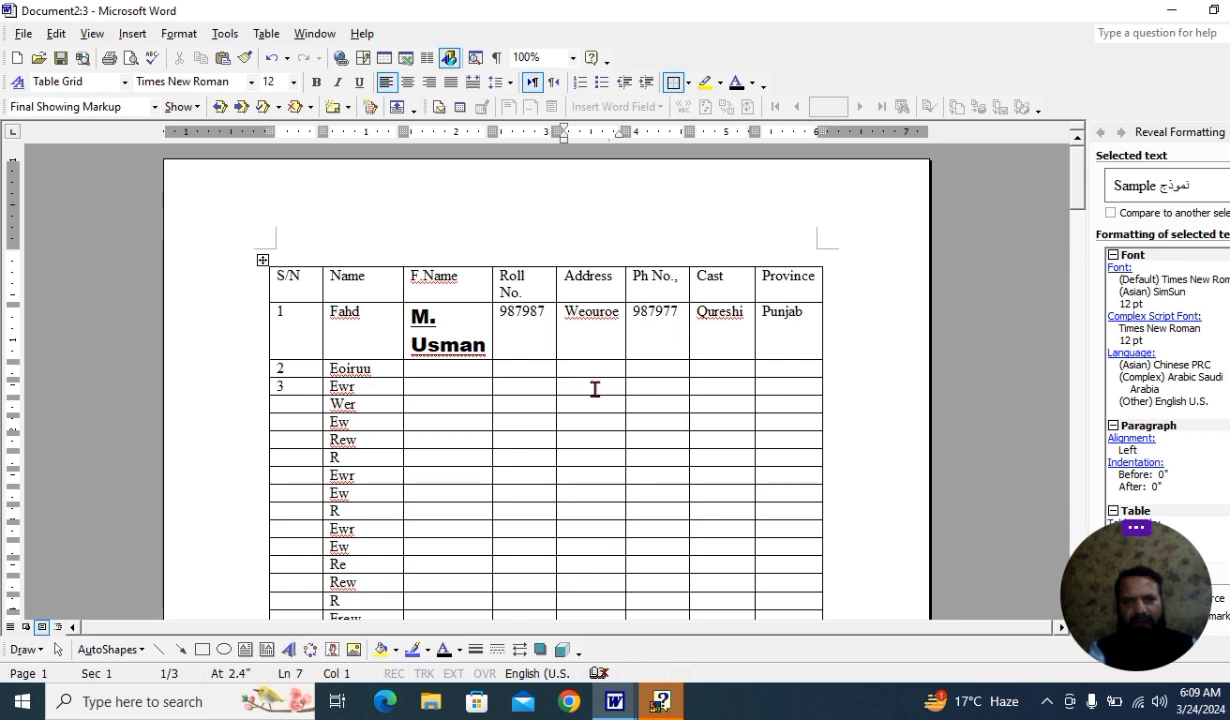